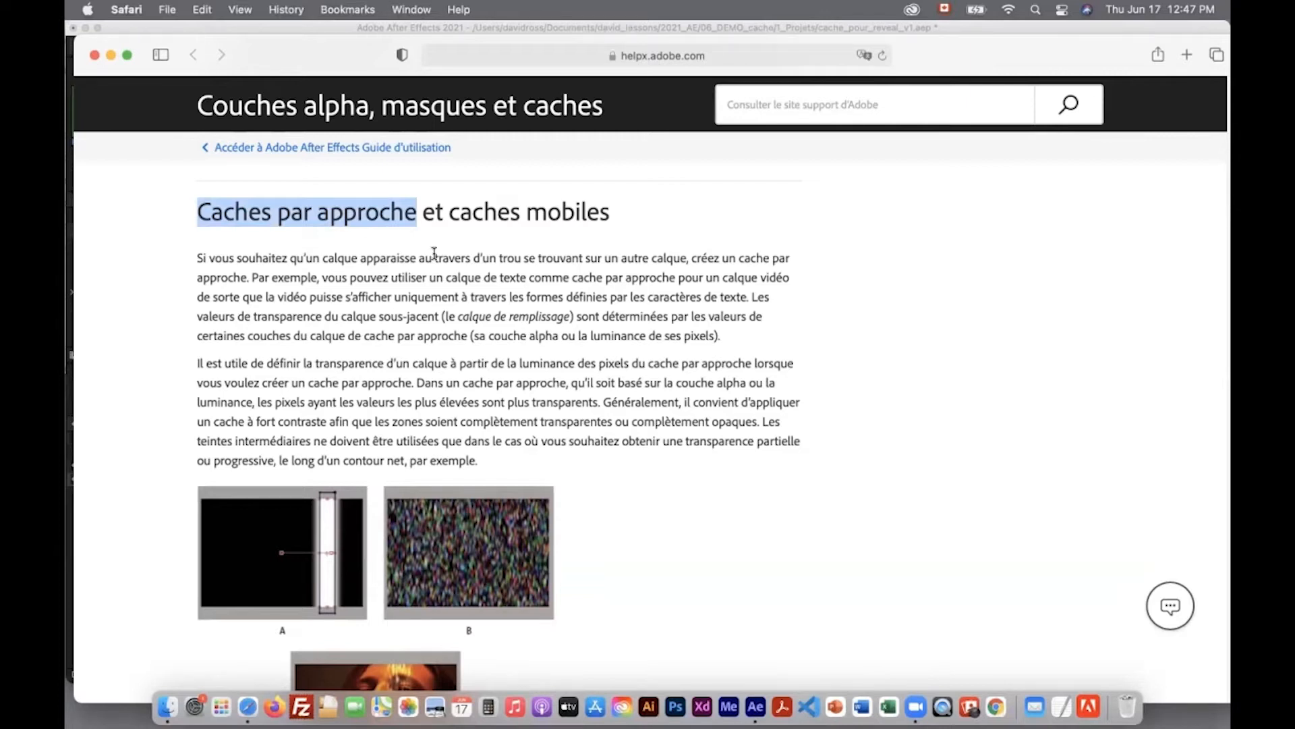
Step: Read the Adobe help article's section on converting a layer to a track matte, focusing on Cache alpha and Cache par luminance
scroll(515, 357, "down", 10)
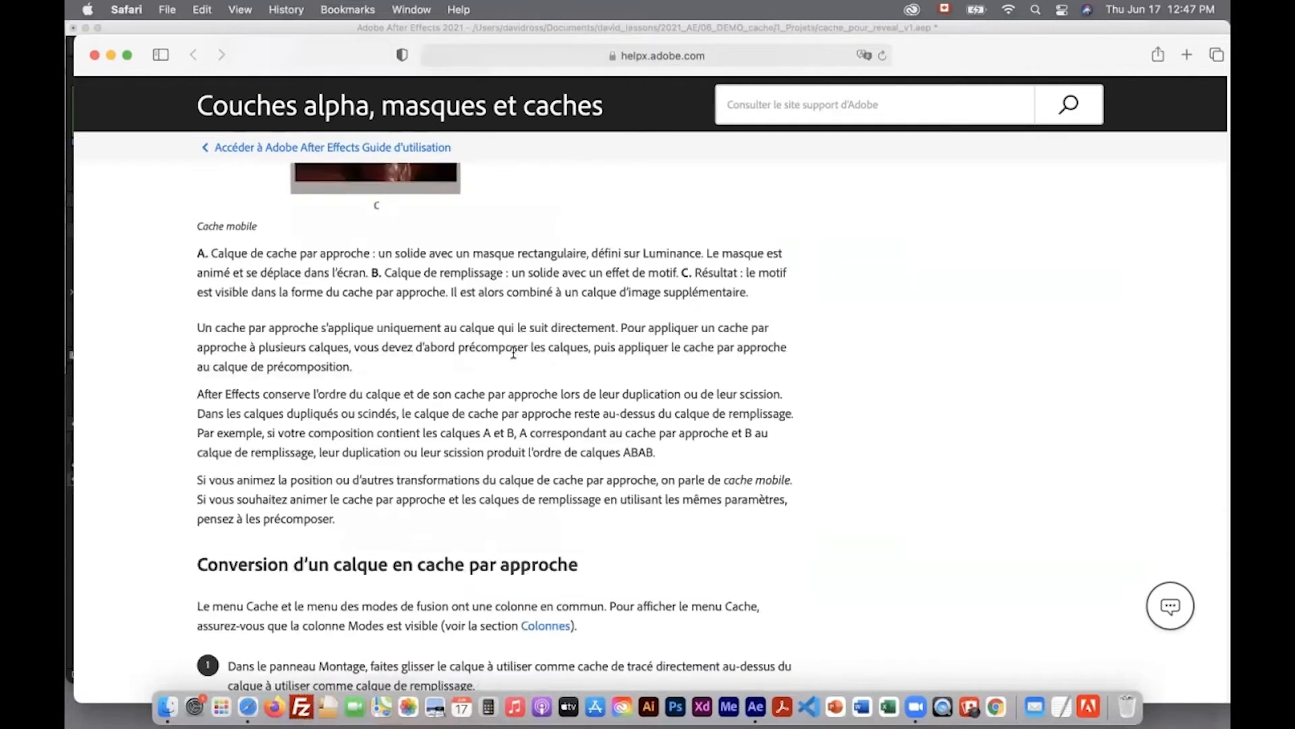
left_click_drag(228, 461, 295, 459)
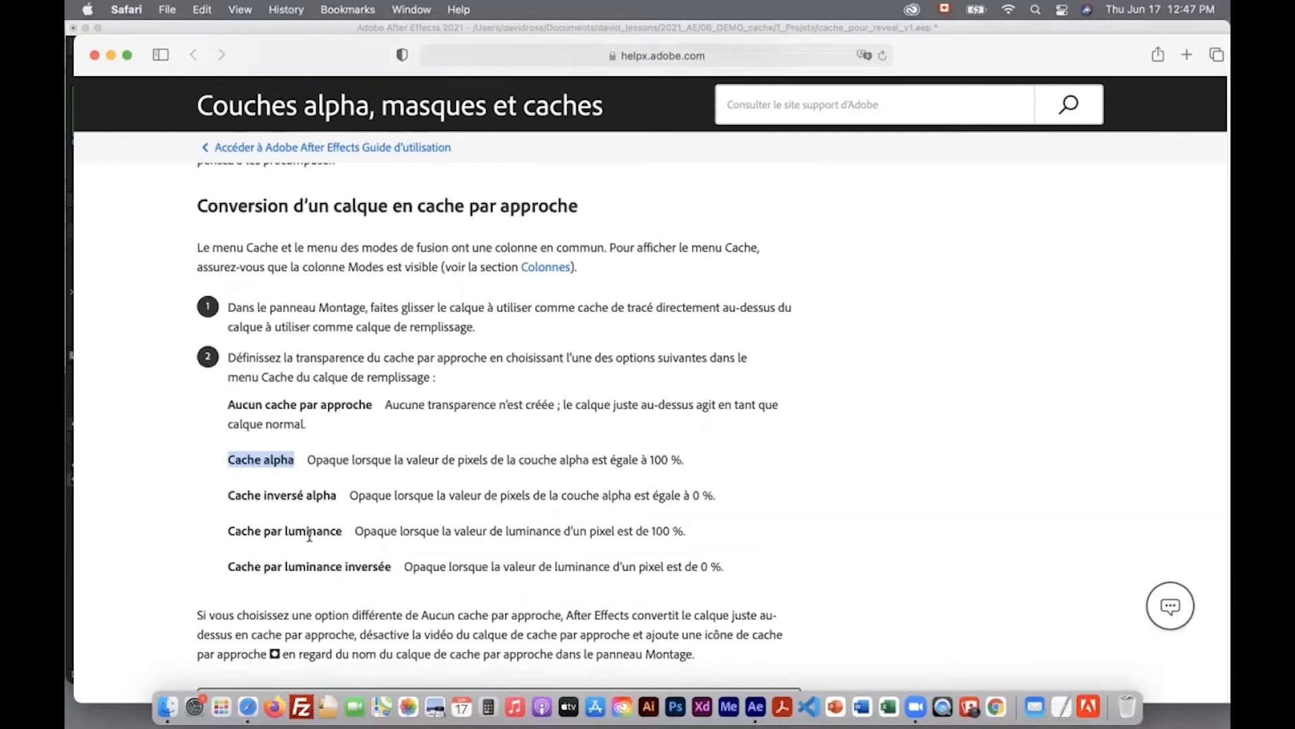
left_click_drag(228, 531, 344, 532)
left_click_drag(228, 460, 294, 462)
Step: Switch to After Effects and inspect the PIXELS text and video-2.mp4 layers by toggling their visibility and the transparency grid
left_click(320, 29)
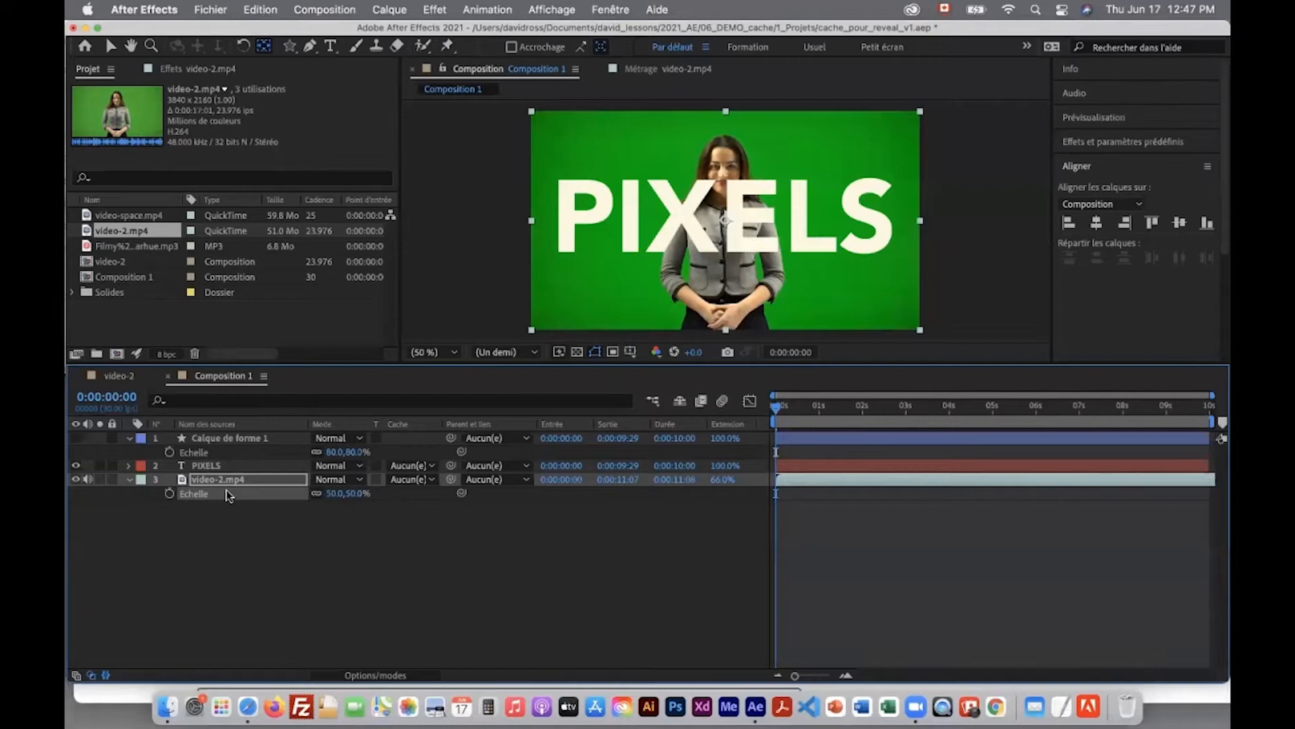
left_click(76, 465)
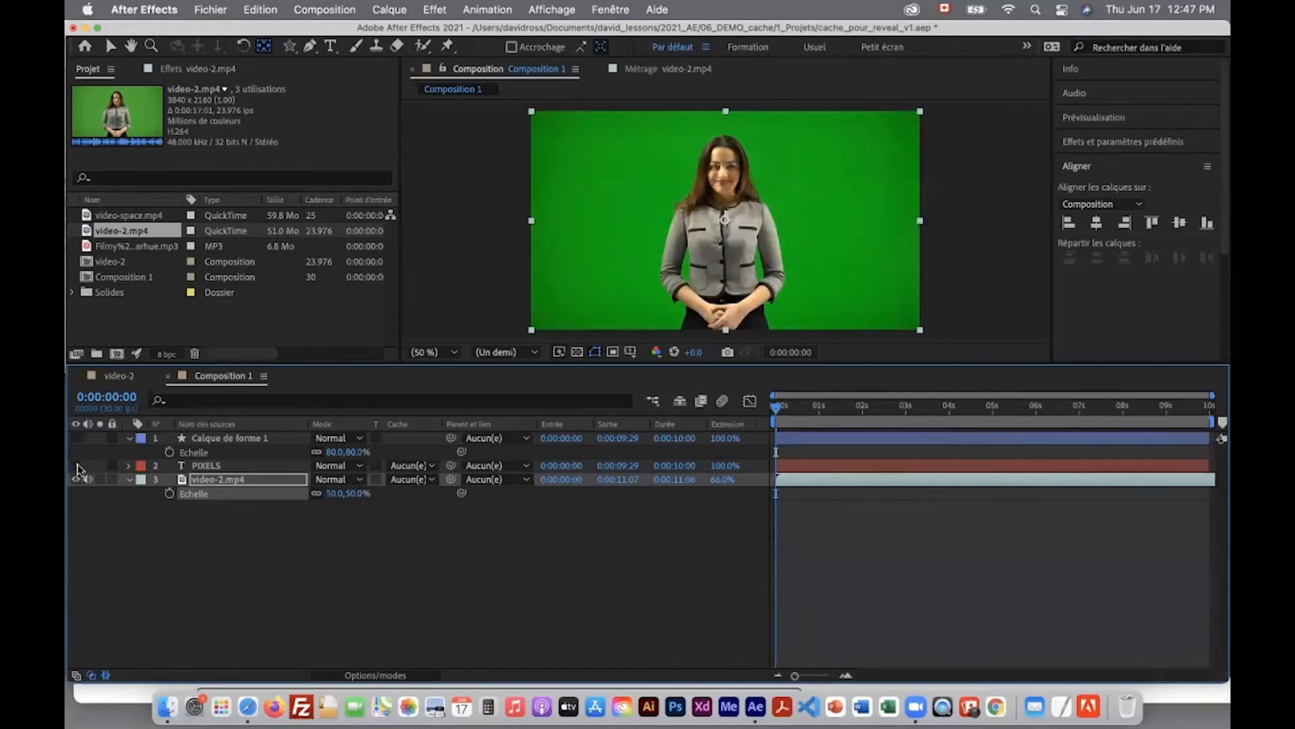
left_click(76, 466)
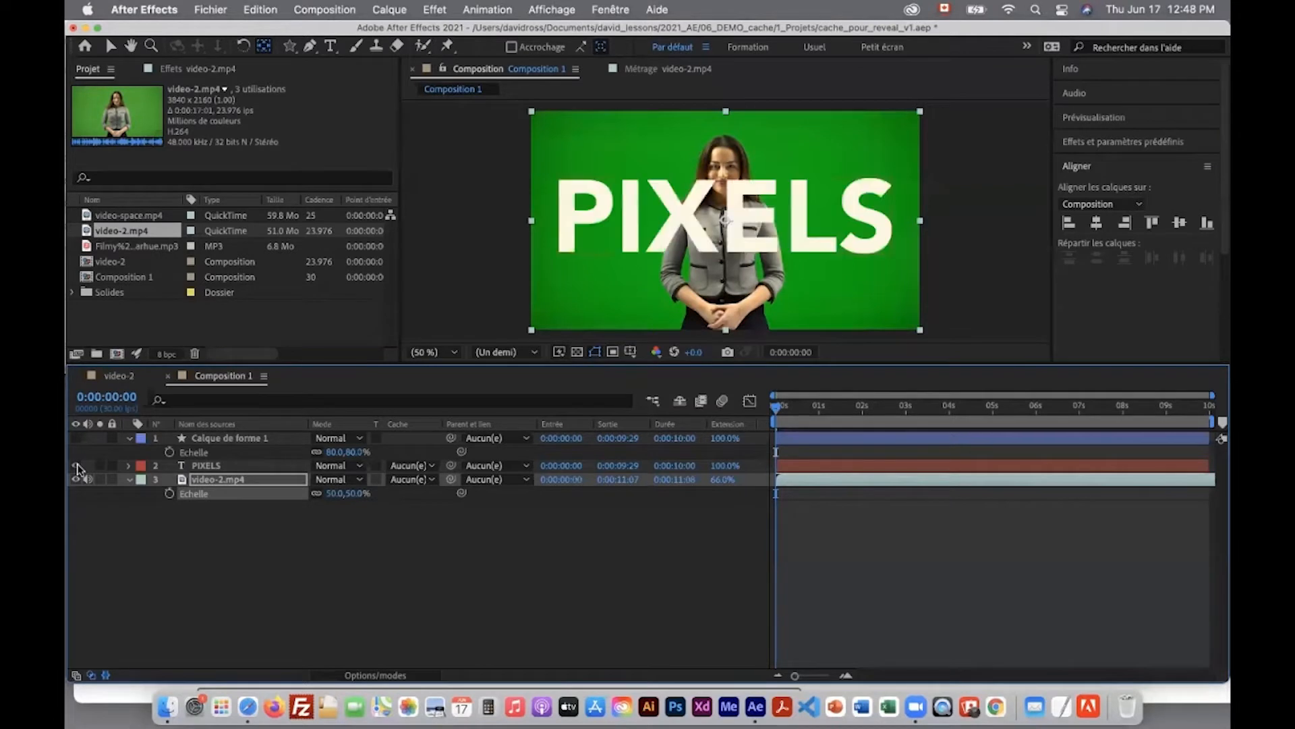
left_click(228, 467)
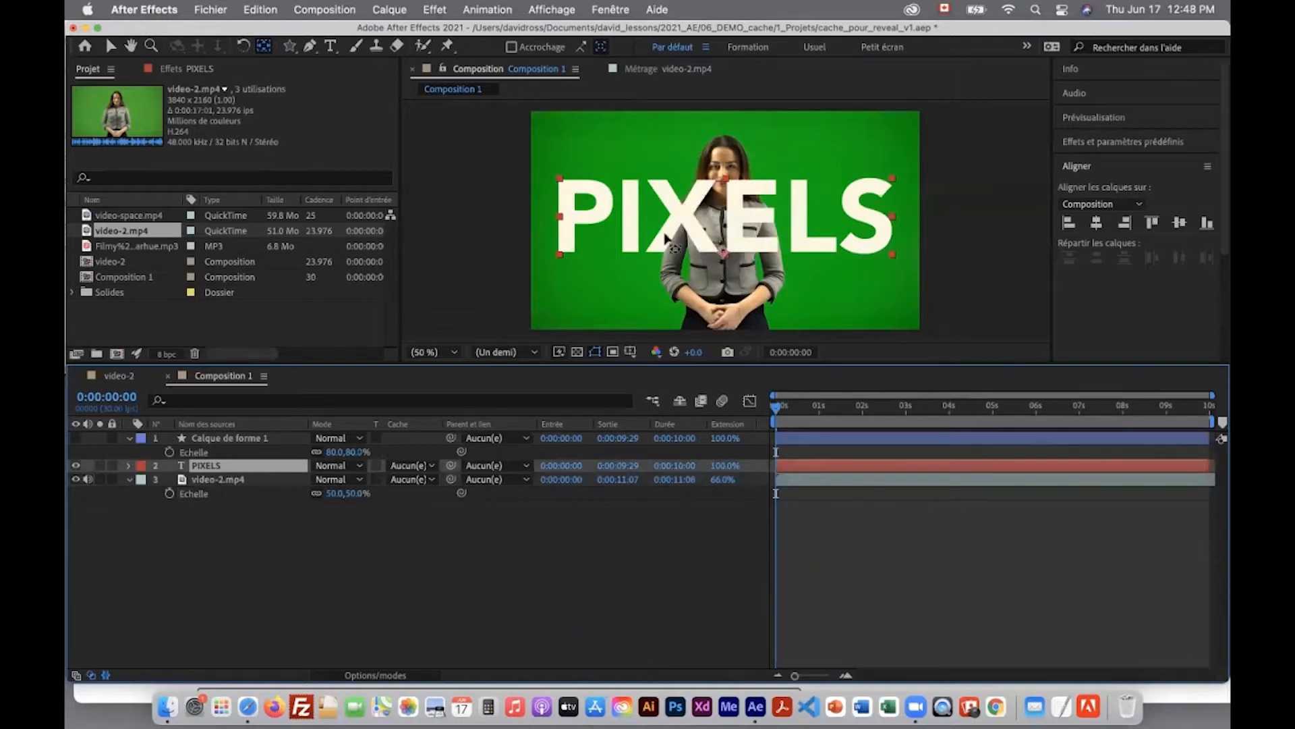
left_click(76, 479)
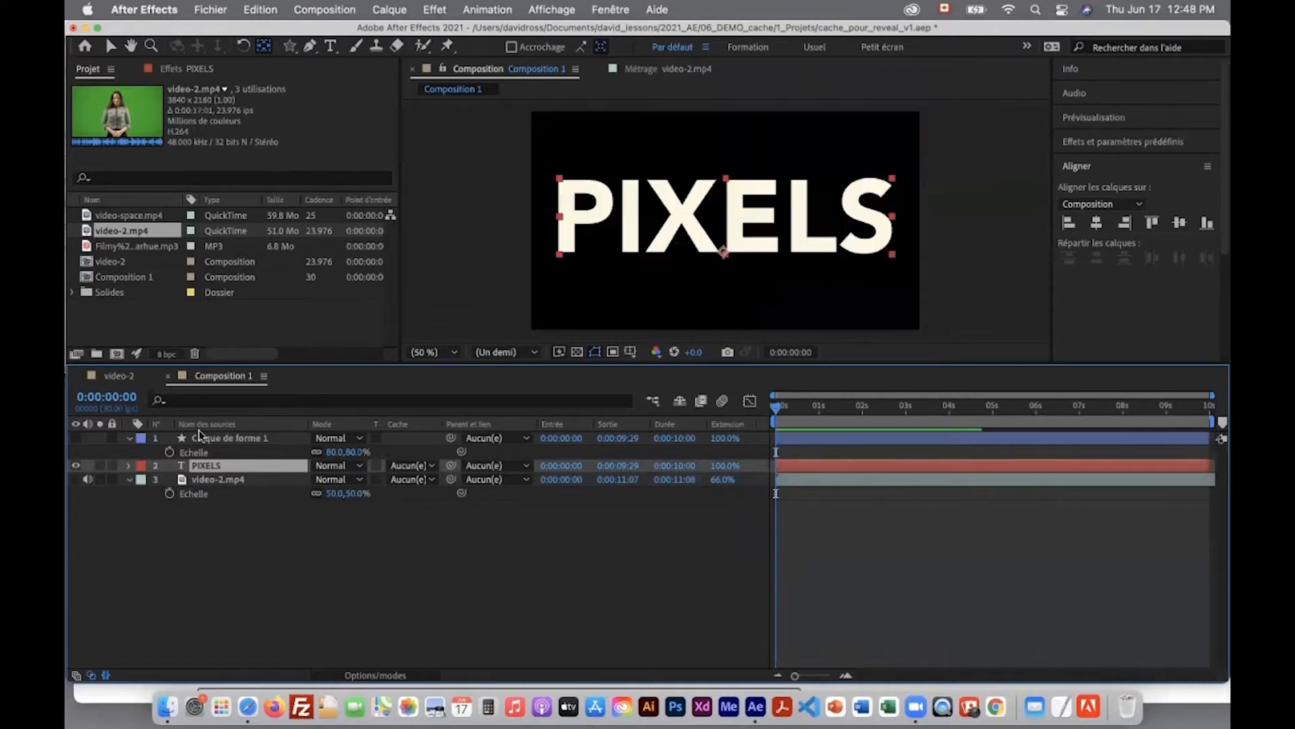
left_click(577, 352)
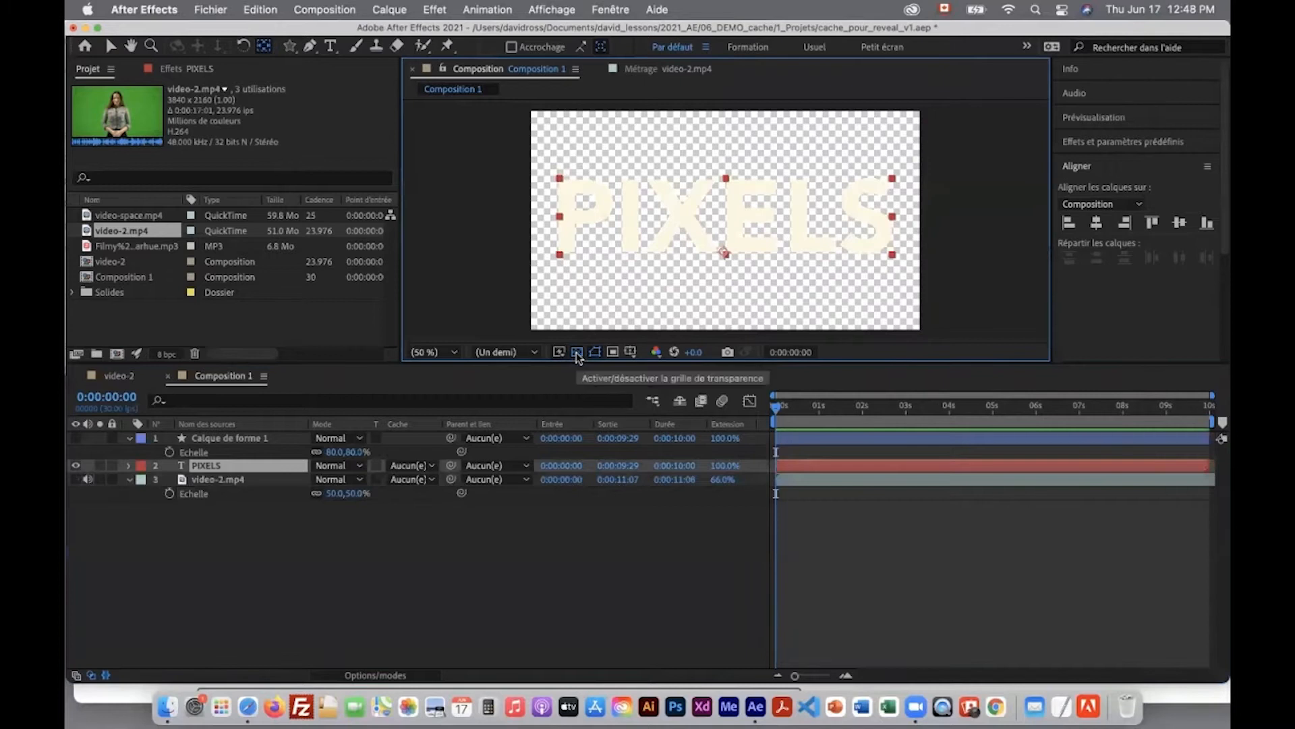
left_click(577, 352)
left_click(77, 480)
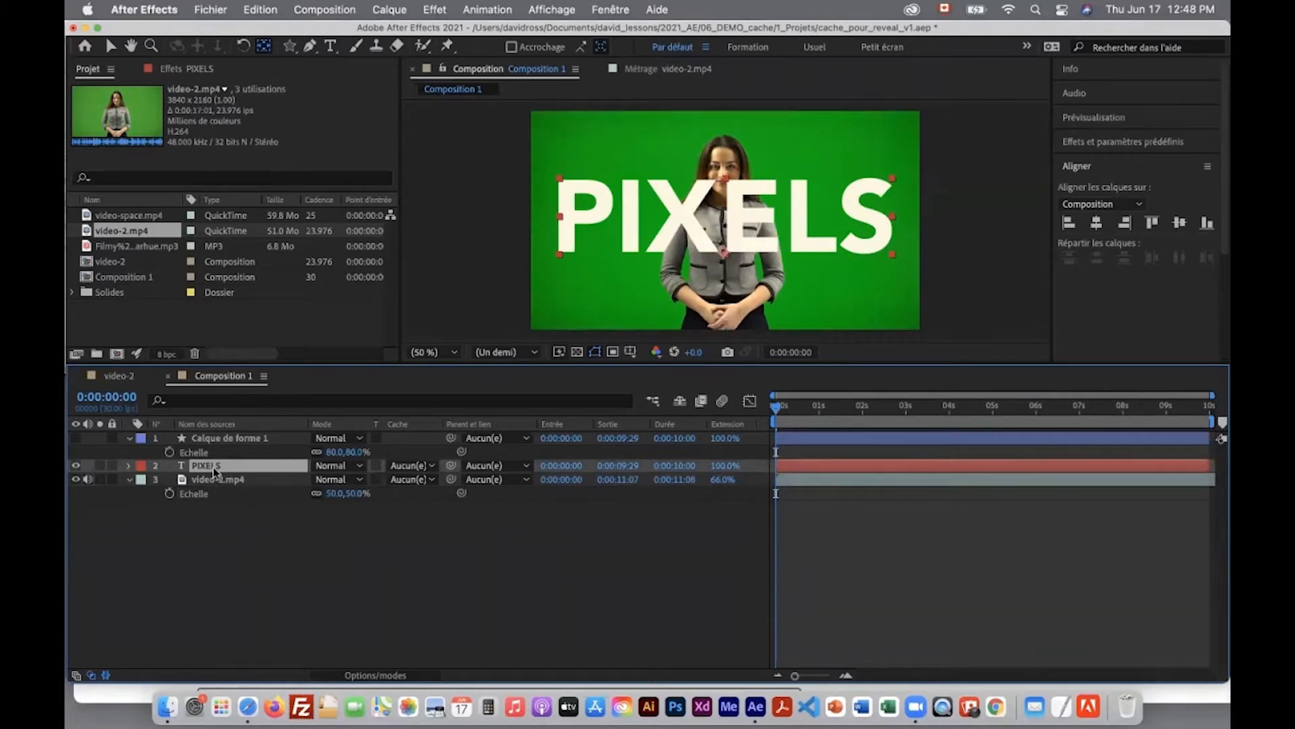
Step: Set the track matte of the video-2.mp4 layer to Alpha PIXELS
left_click(214, 479)
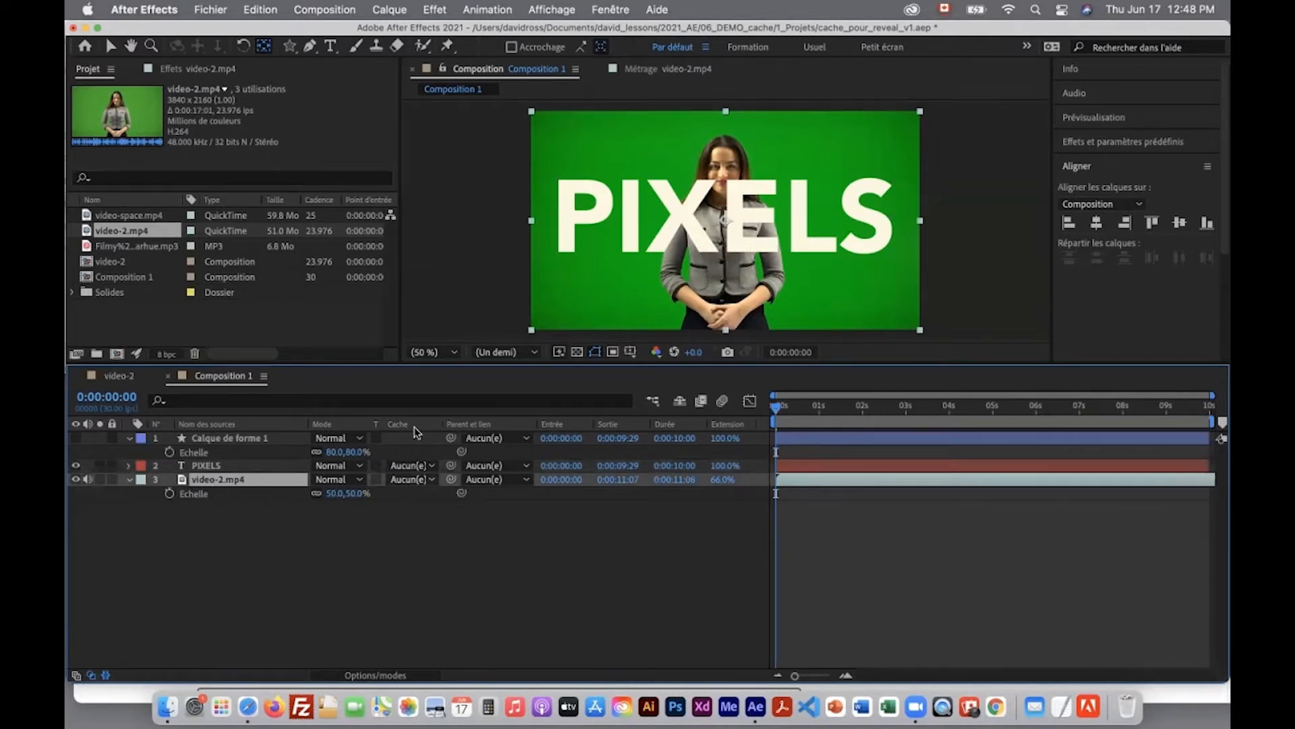
left_click(409, 480)
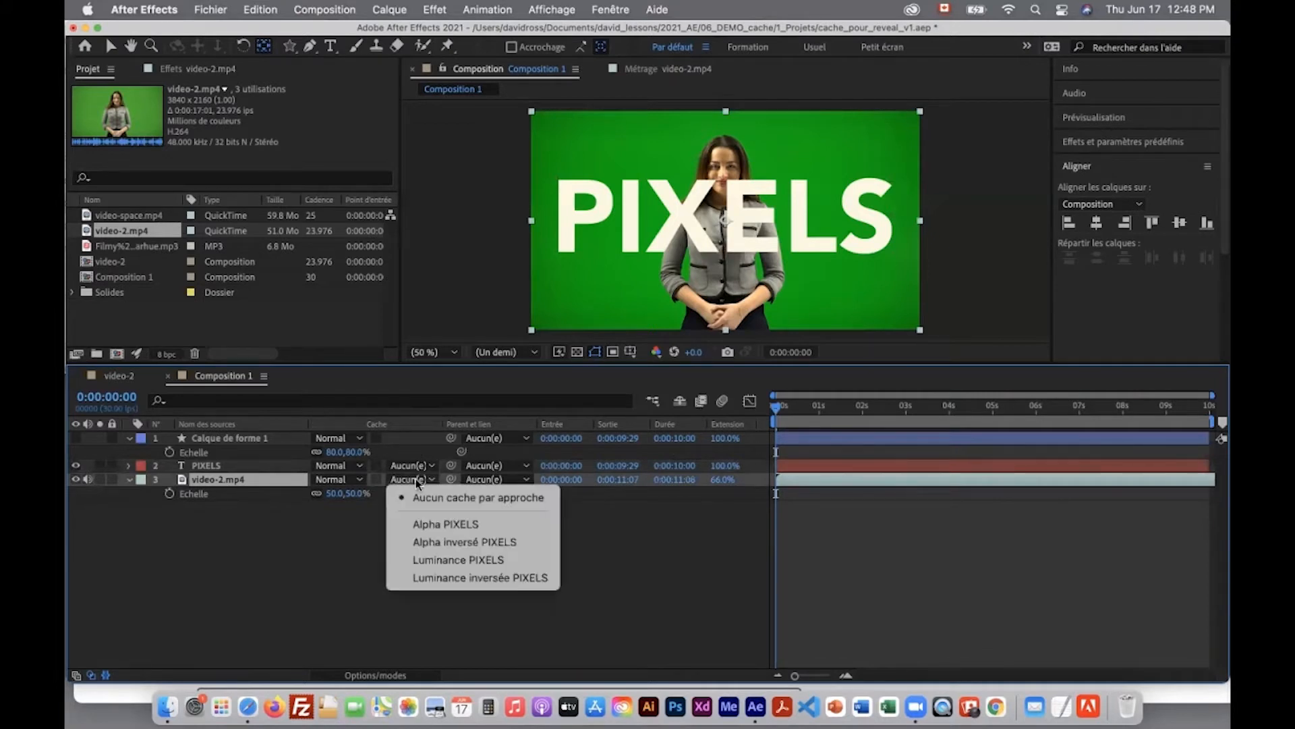
left_click(439, 525)
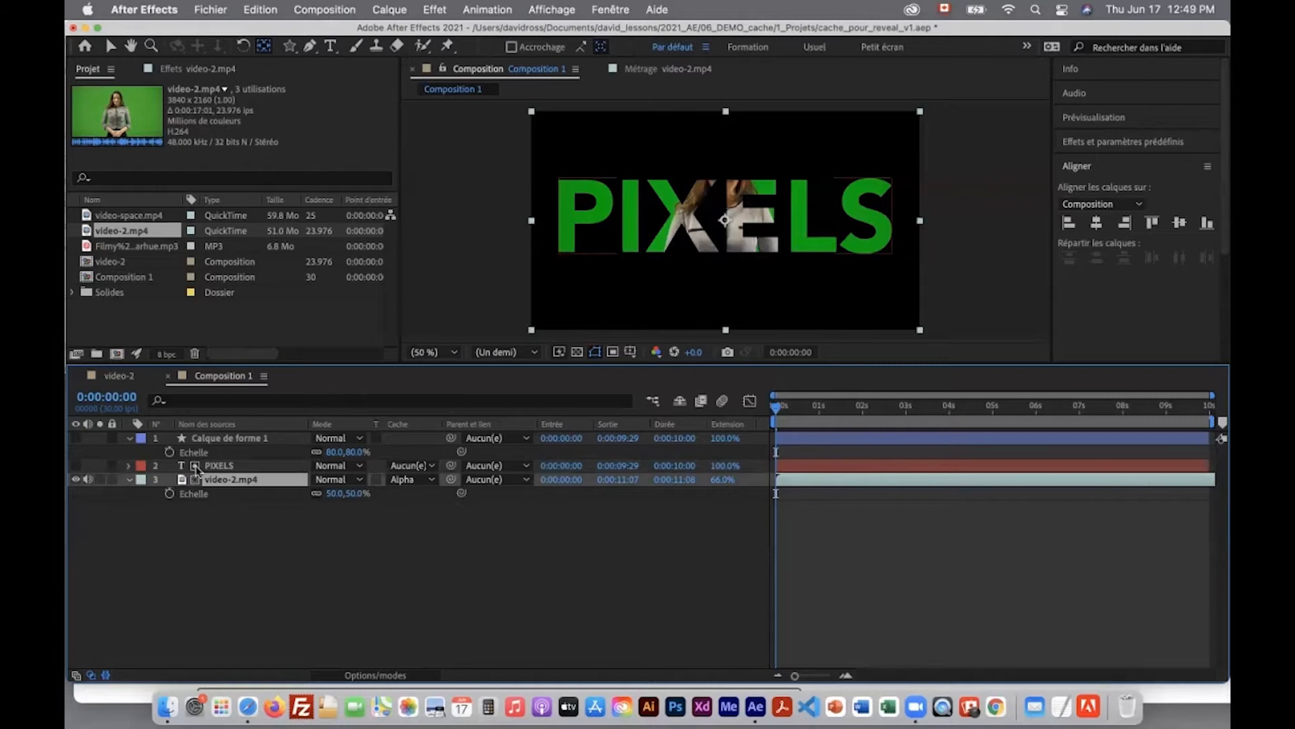
Step: Move the PIXELS text layer below video-2.mp4 and hide it
left_click_drag(194, 471, 195, 489)
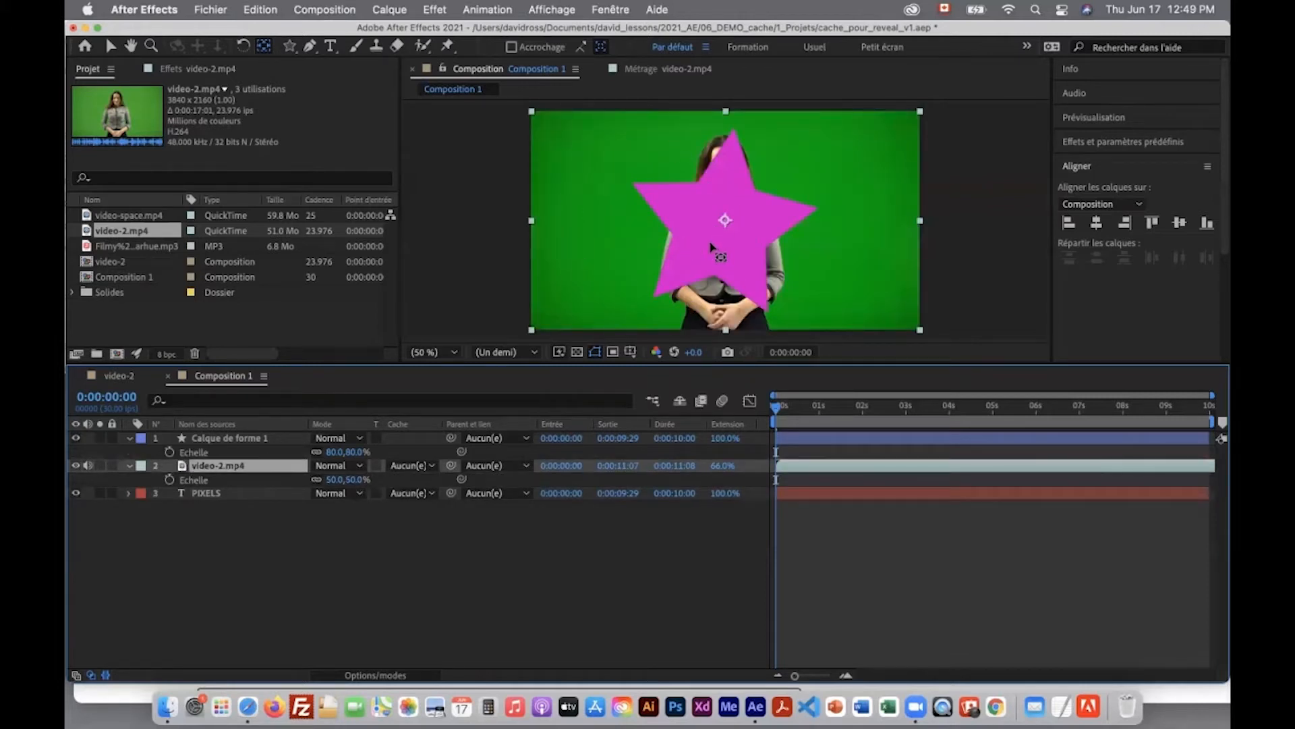
left_click(111, 46)
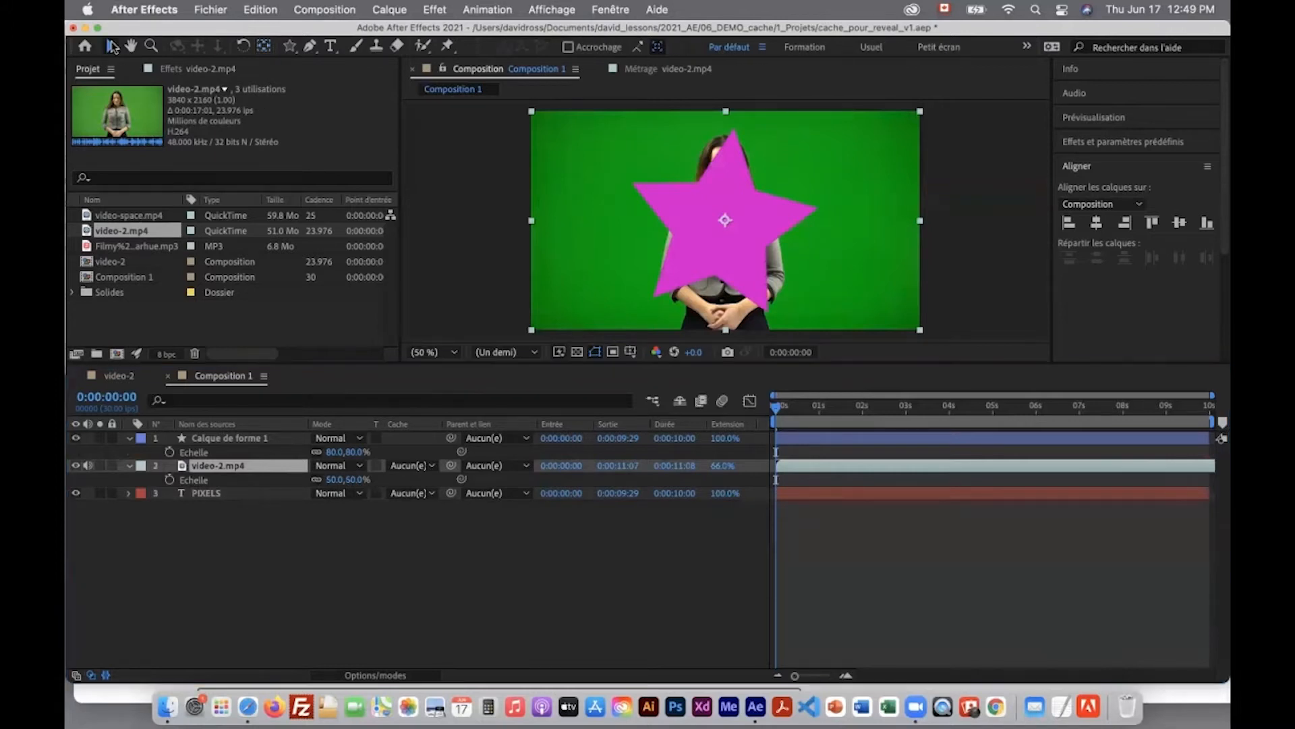
left_click(76, 493)
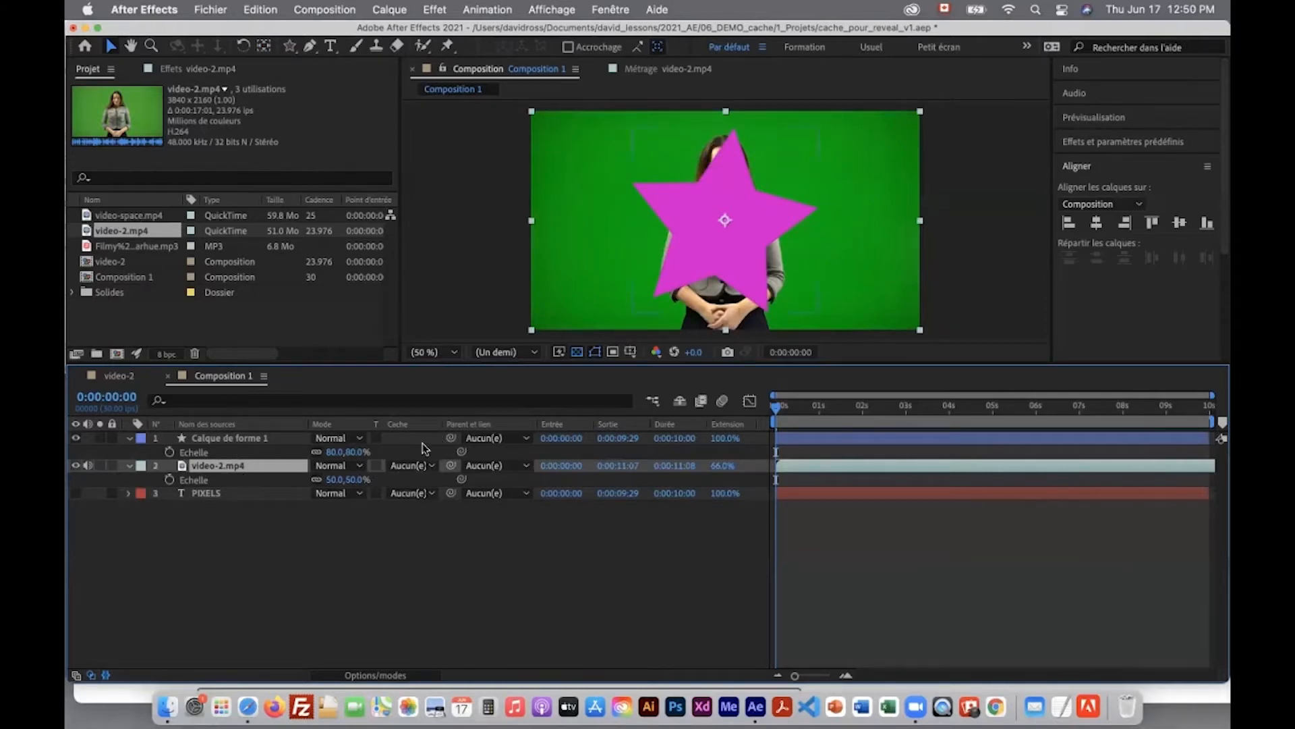
Step: Set the track matte of video-2.mp4 to Alpha Calque de forme 1 and scale the video to 46%
left_click(418, 466)
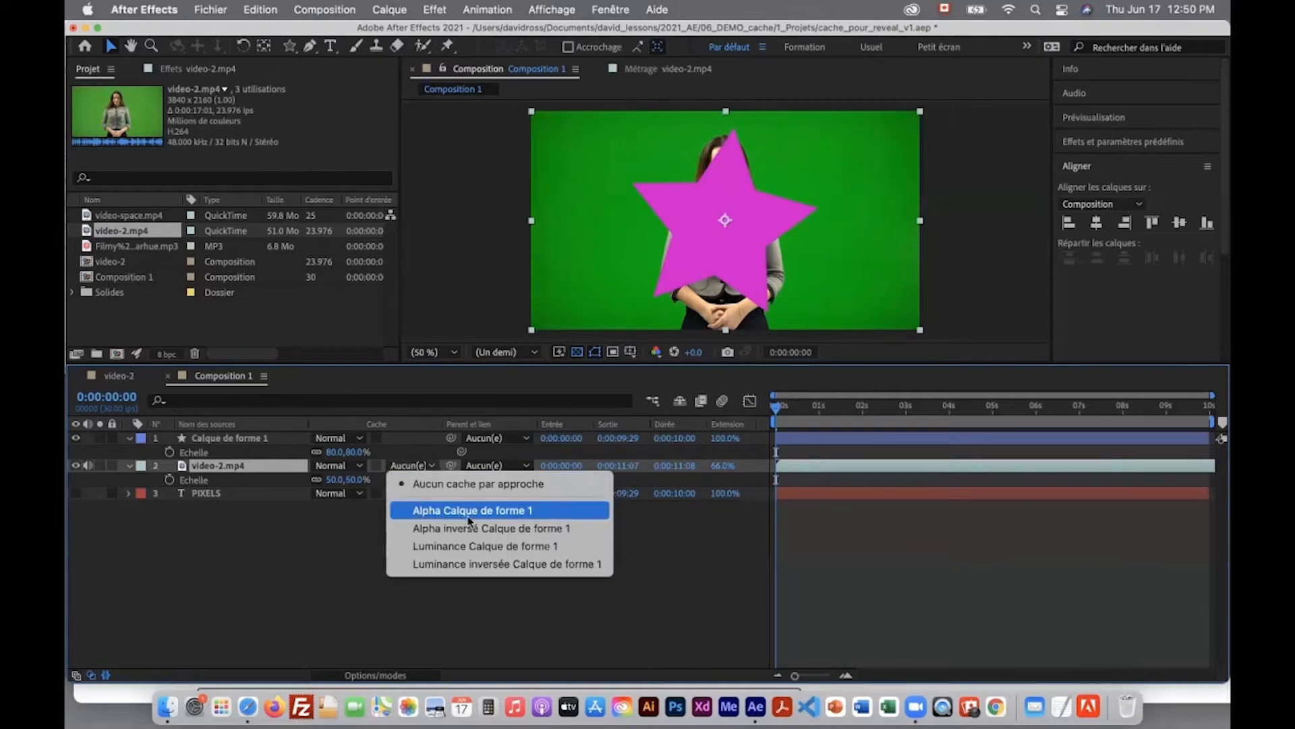
left_click(447, 511)
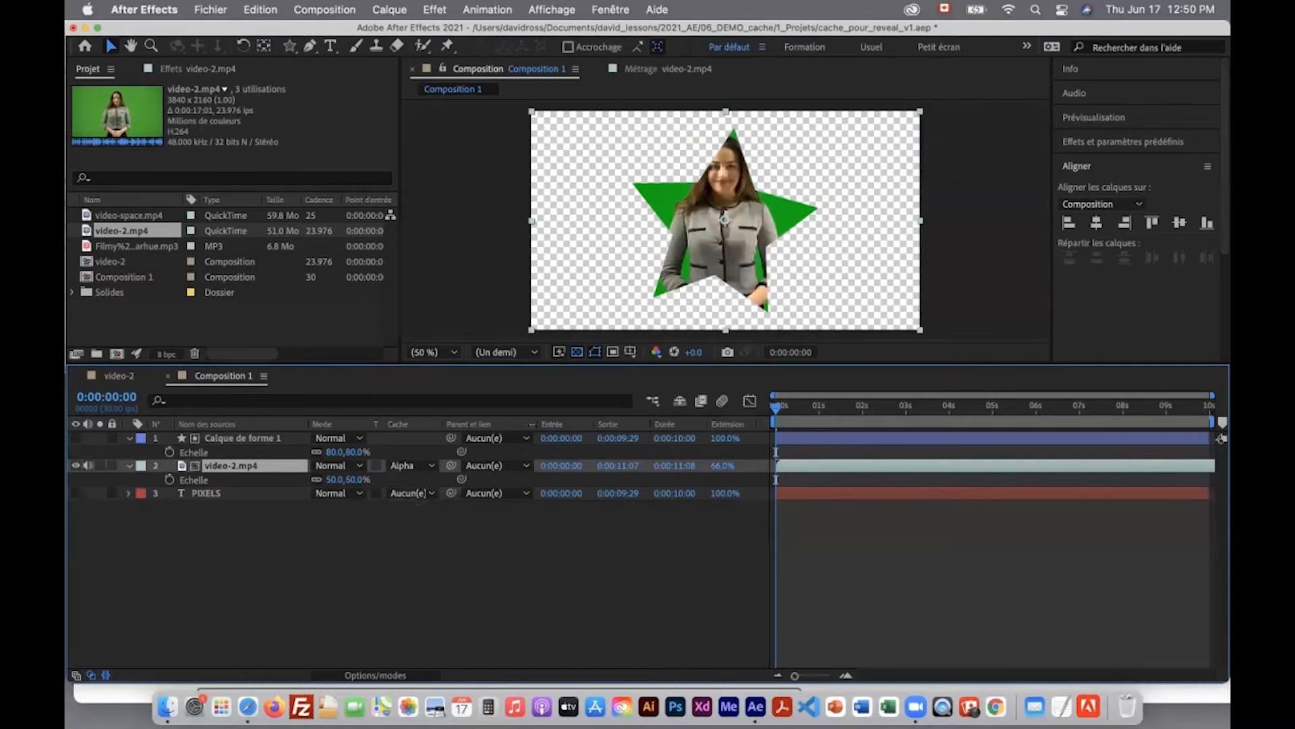
left_click_drag(335, 480, 356, 475)
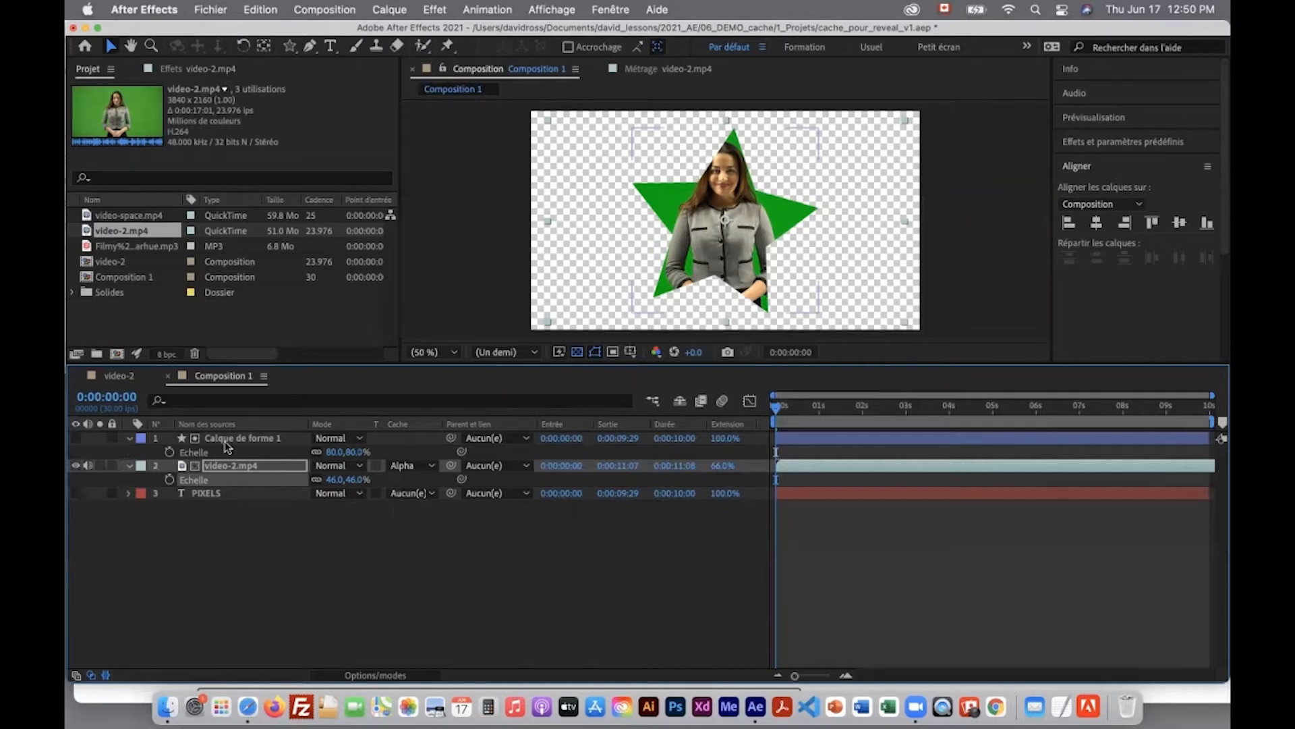
Step: Set the scale of the Calque de forme 1 star to 90%, reduce it further, and display its Position property
left_click(332, 451)
type("90")
key("Return")
left_click_drag(336, 452, 216, 458)
key("p")
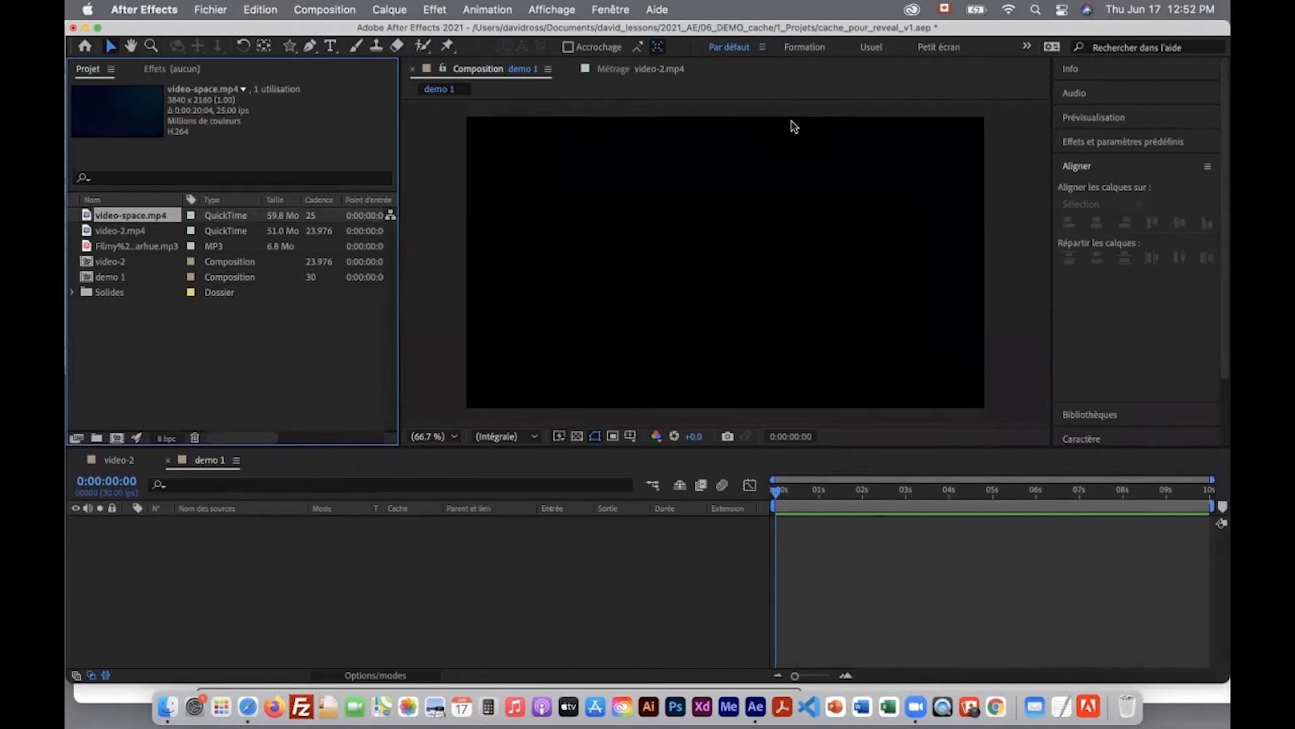
Step: Add video-space.mp4 to the demo 1 composition and scale it to 50% at 0:00:03:11
left_click_drag(87, 215, 240, 535)
left_click_drag(776, 490, 921, 503)
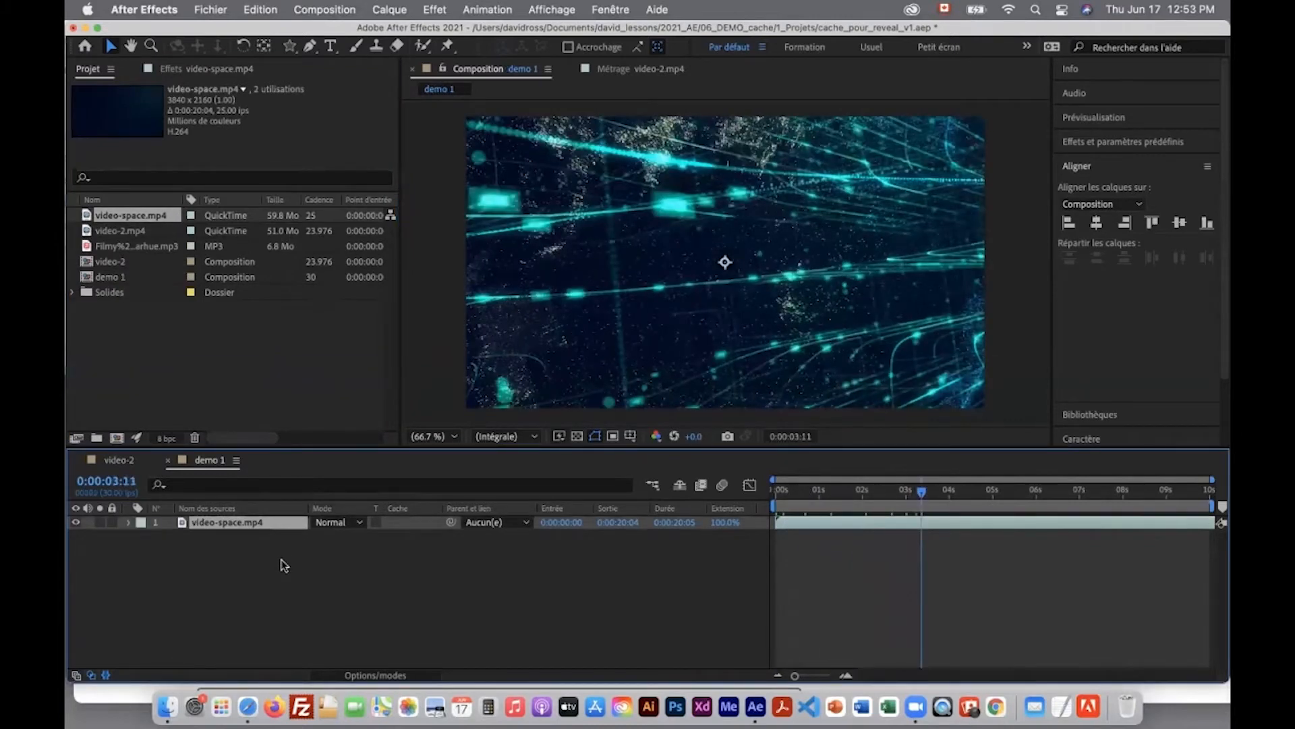
key("s")
left_click_drag(339, 536, 300, 543)
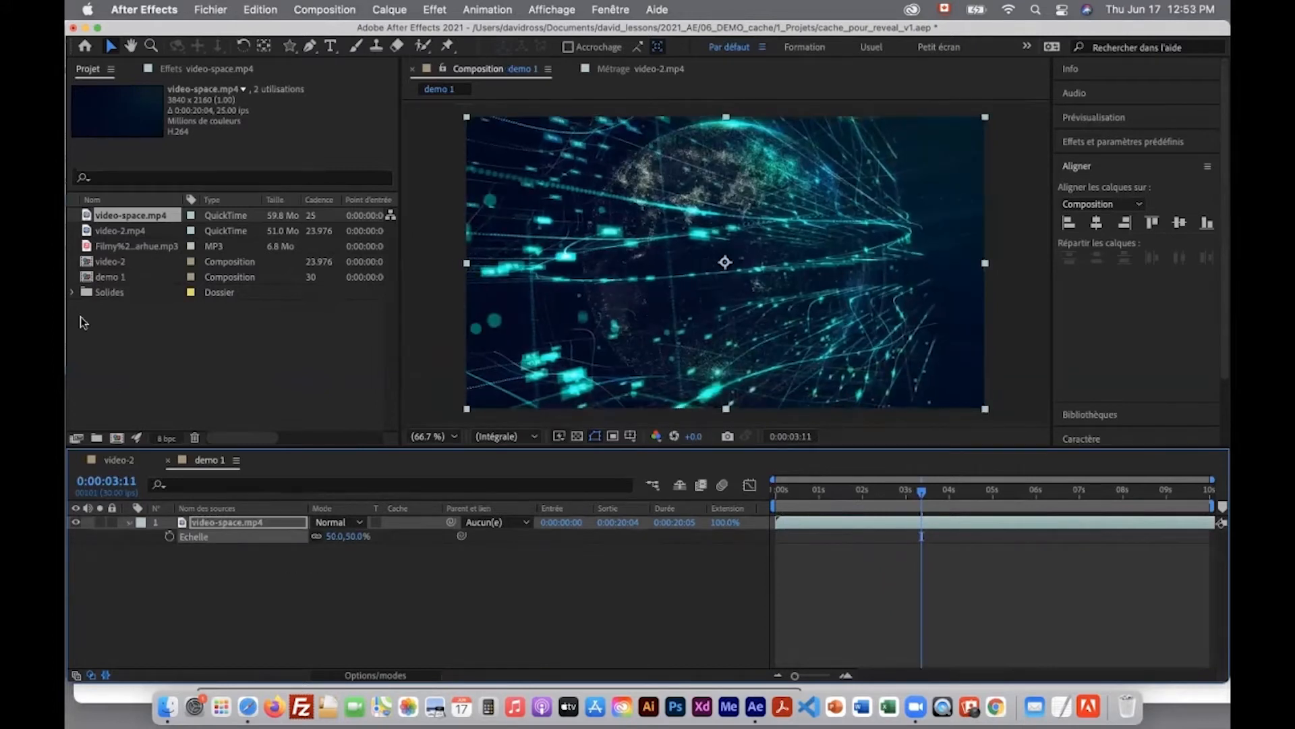
Step: Add video-2.mp4 above video-space.mp4 in demo 1 and scale it to 50%
left_click(114, 233)
left_click_drag(99, 234, 215, 522)
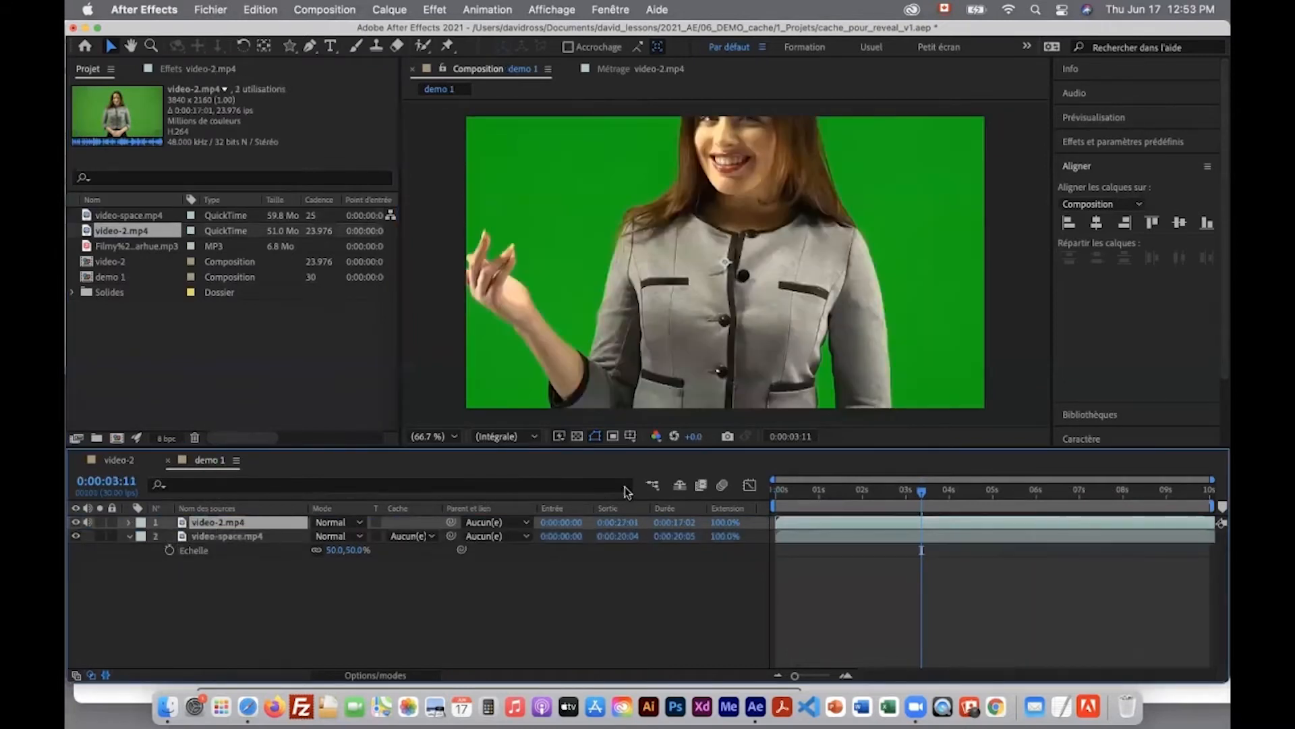
key("s")
left_click_drag(339, 536, 303, 537)
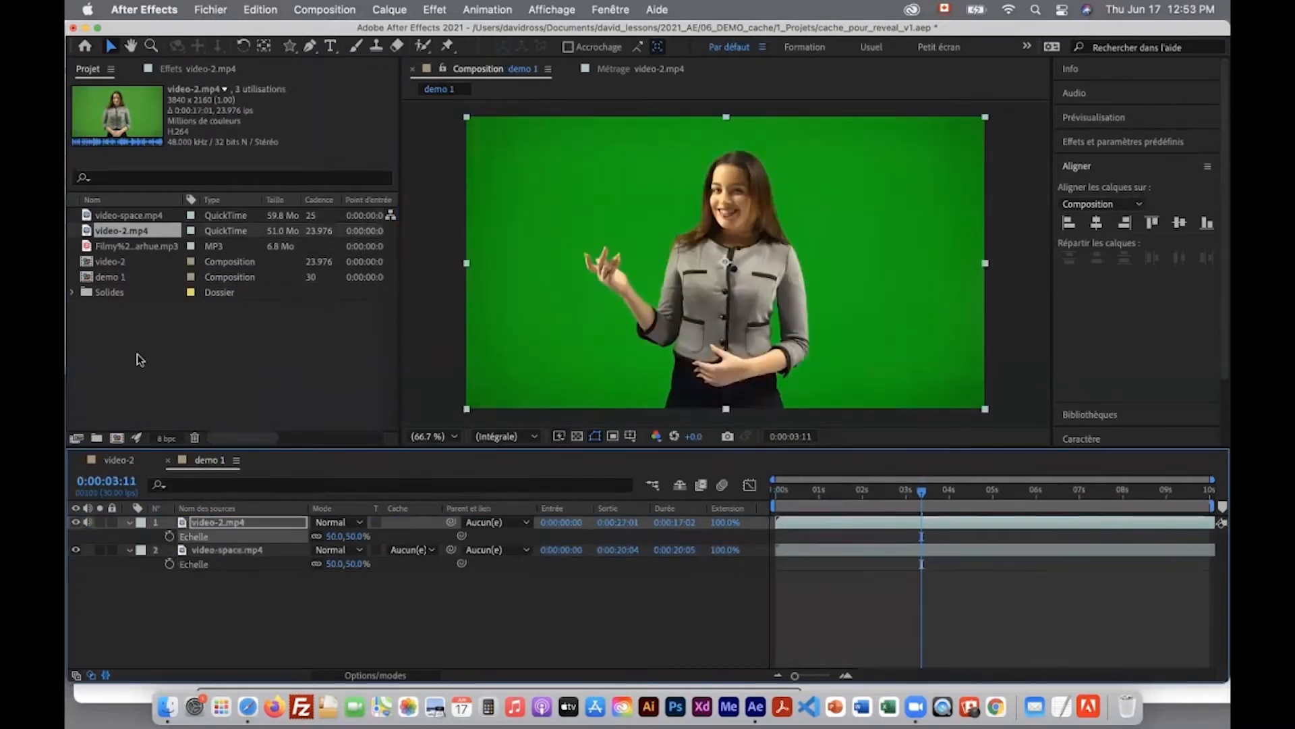
Step: In the video-2 composition, select the Keylight (1.2) effect of the upper video-2.mp4 layer
left_click(120, 460)
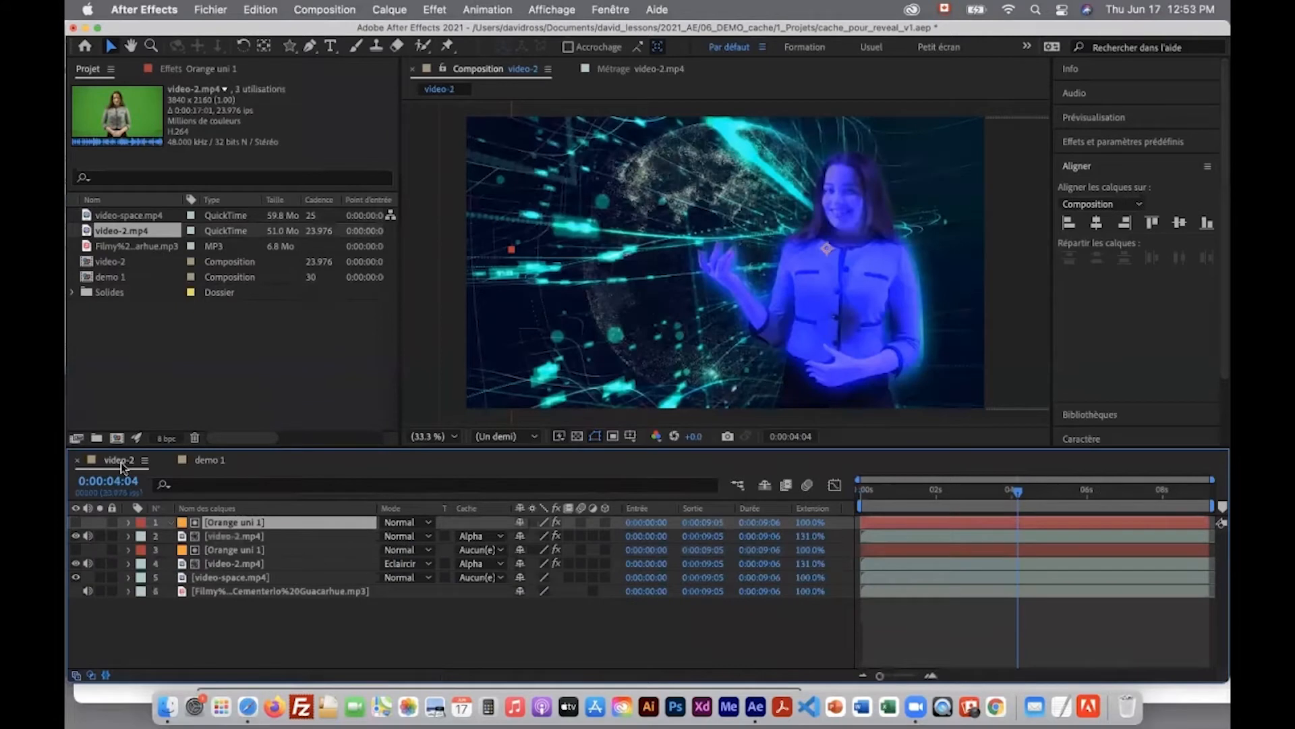
left_click(237, 537)
left_click(190, 70)
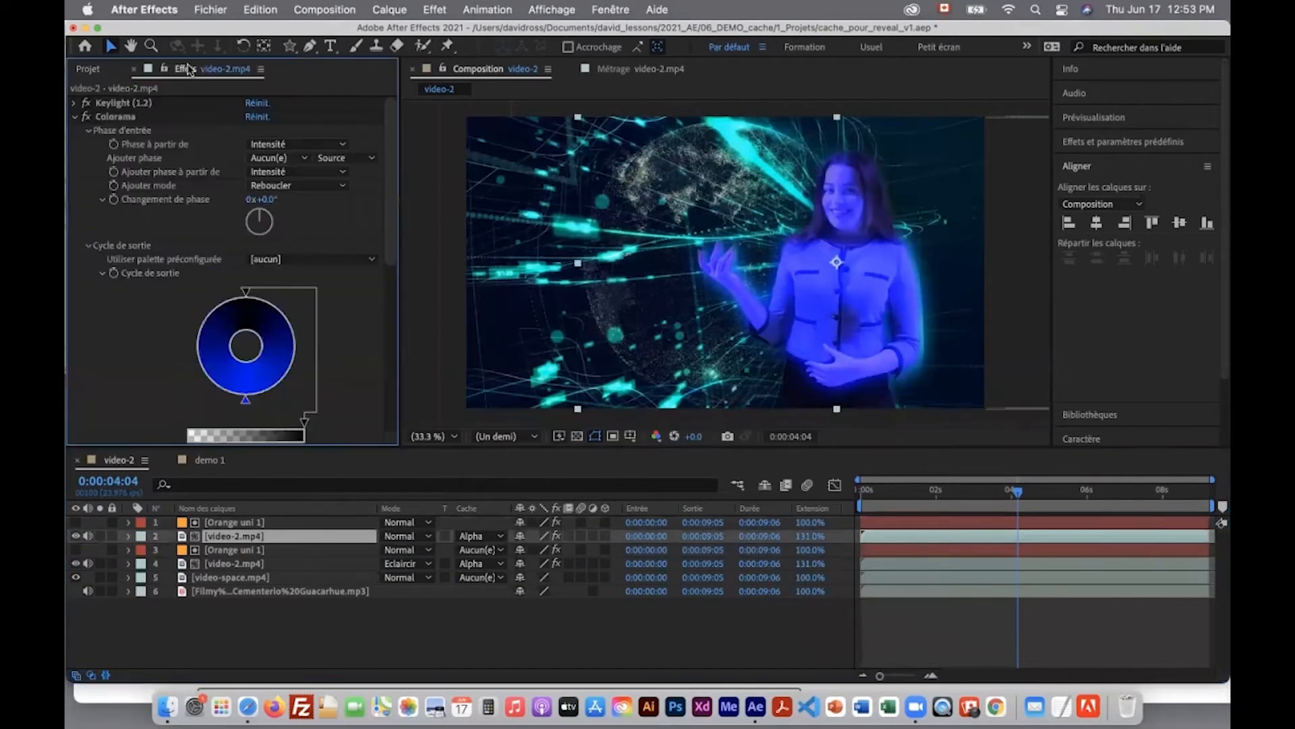
left_click(124, 104)
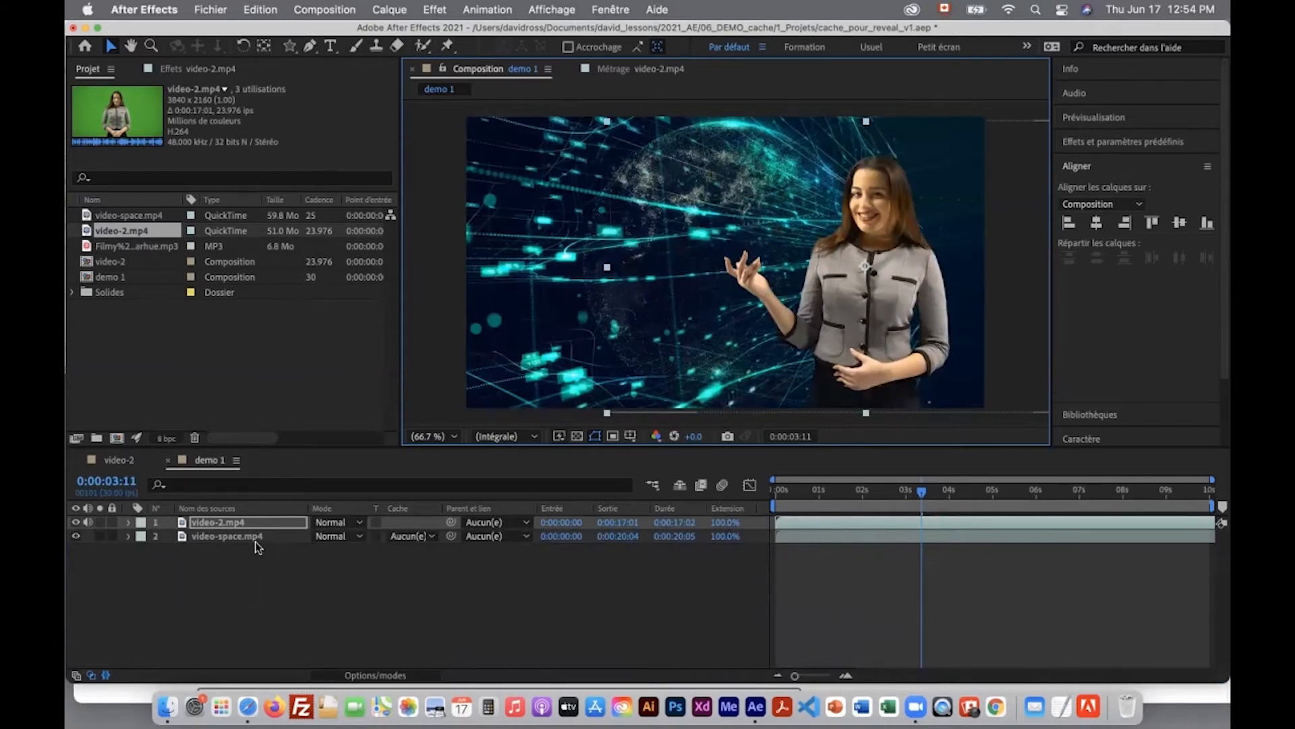
Step: Create a new magenta solid layer above video-2.mp4 in the demo 1 composition
left_click(396, 12)
mouse_move(402, 34)
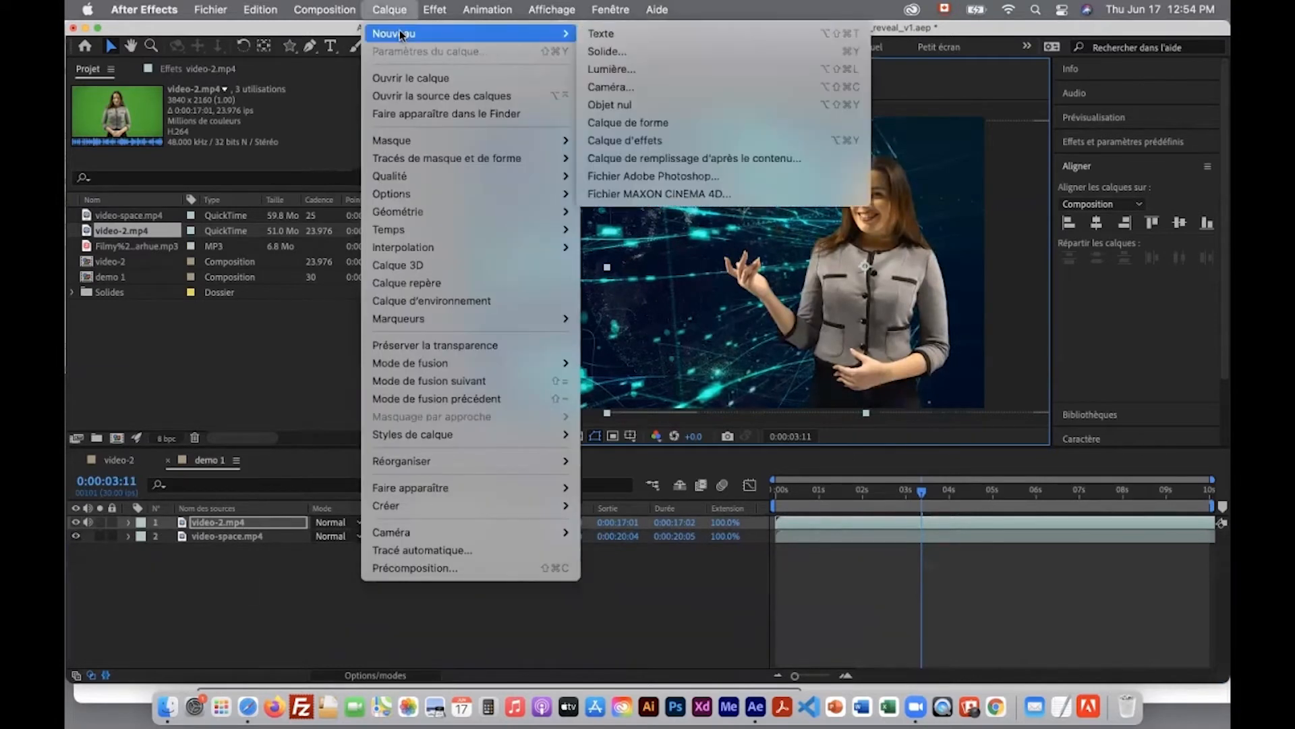
left_click(613, 50)
left_click(536, 408)
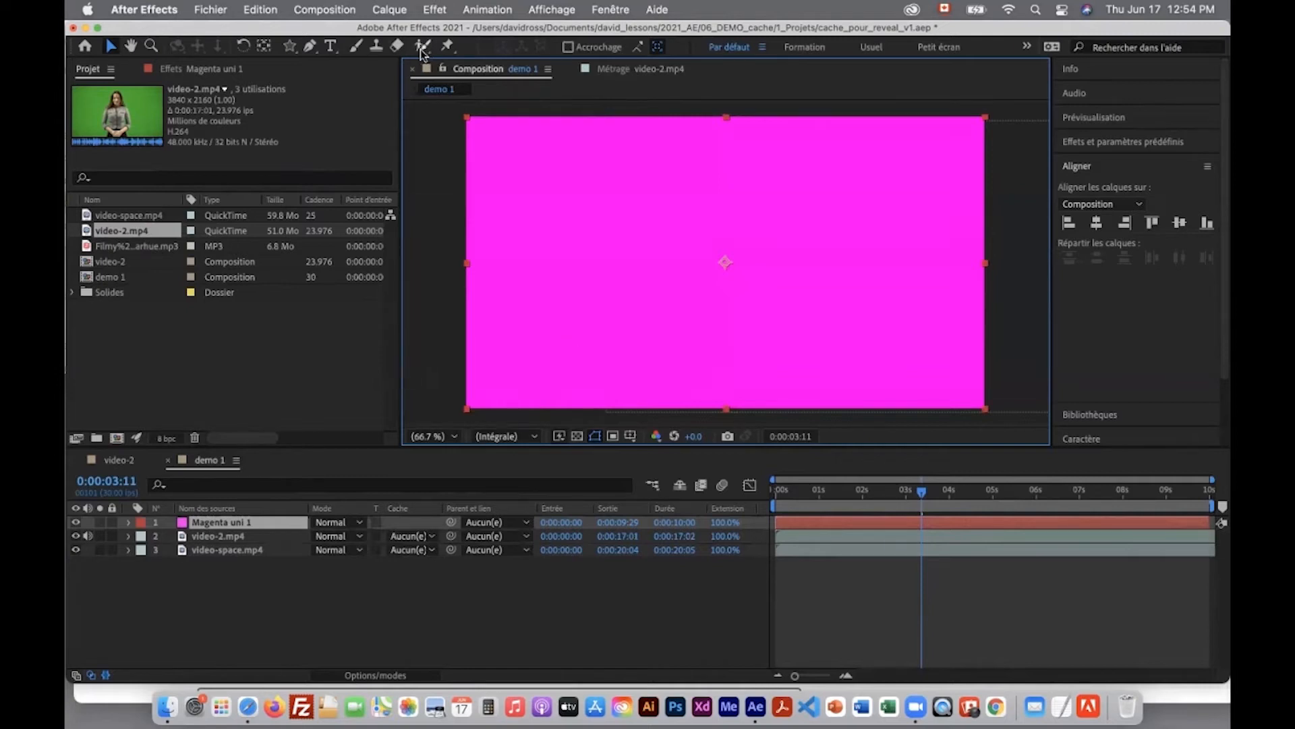
Step: Open the magenta solid in its Layer viewer, close the video-2.mp4 footage viewer, and compare the composition and layer views
double_click(184, 524)
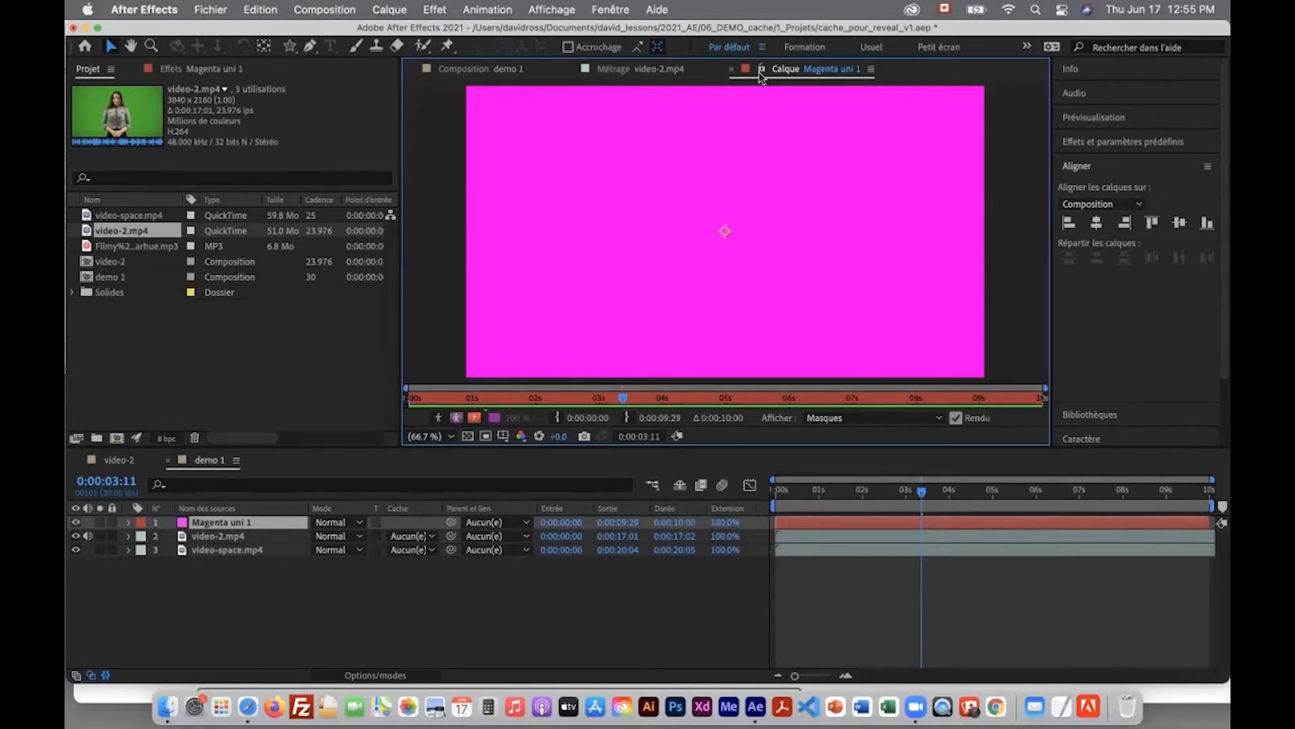
left_click(572, 69)
left_click(474, 71)
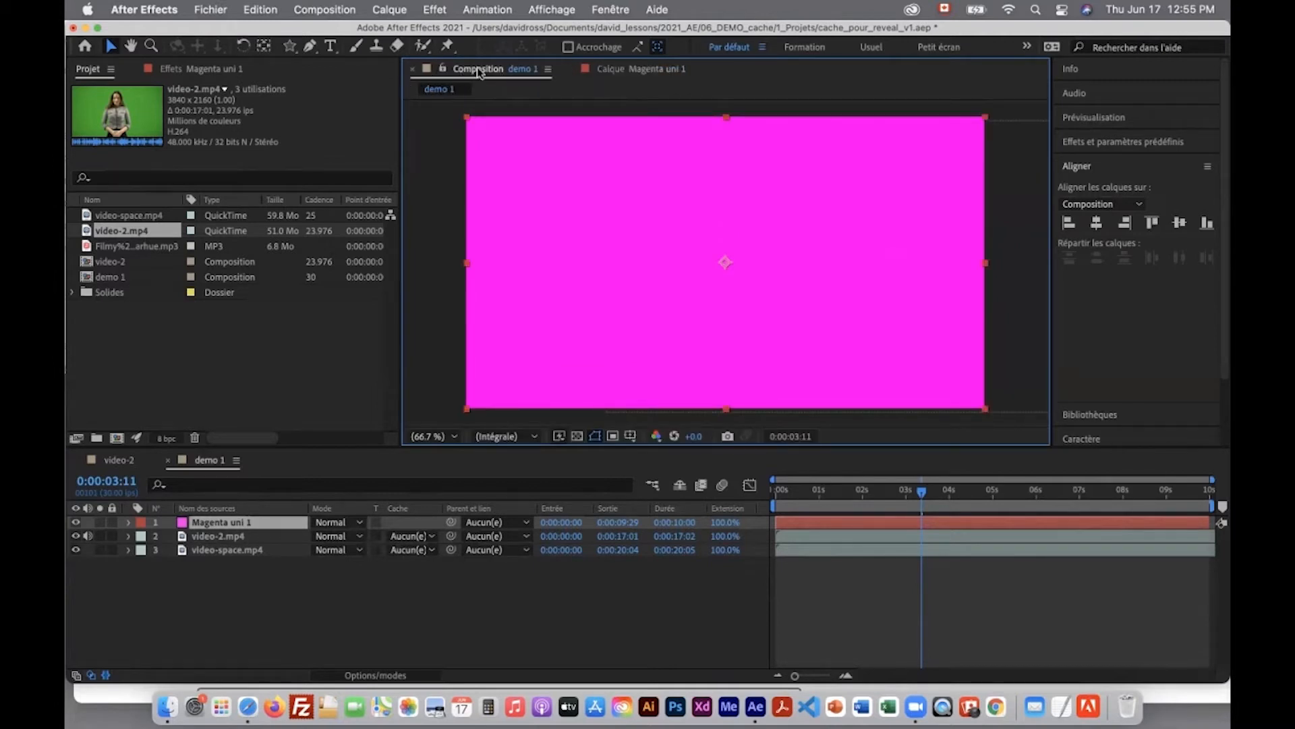
left_click(622, 73)
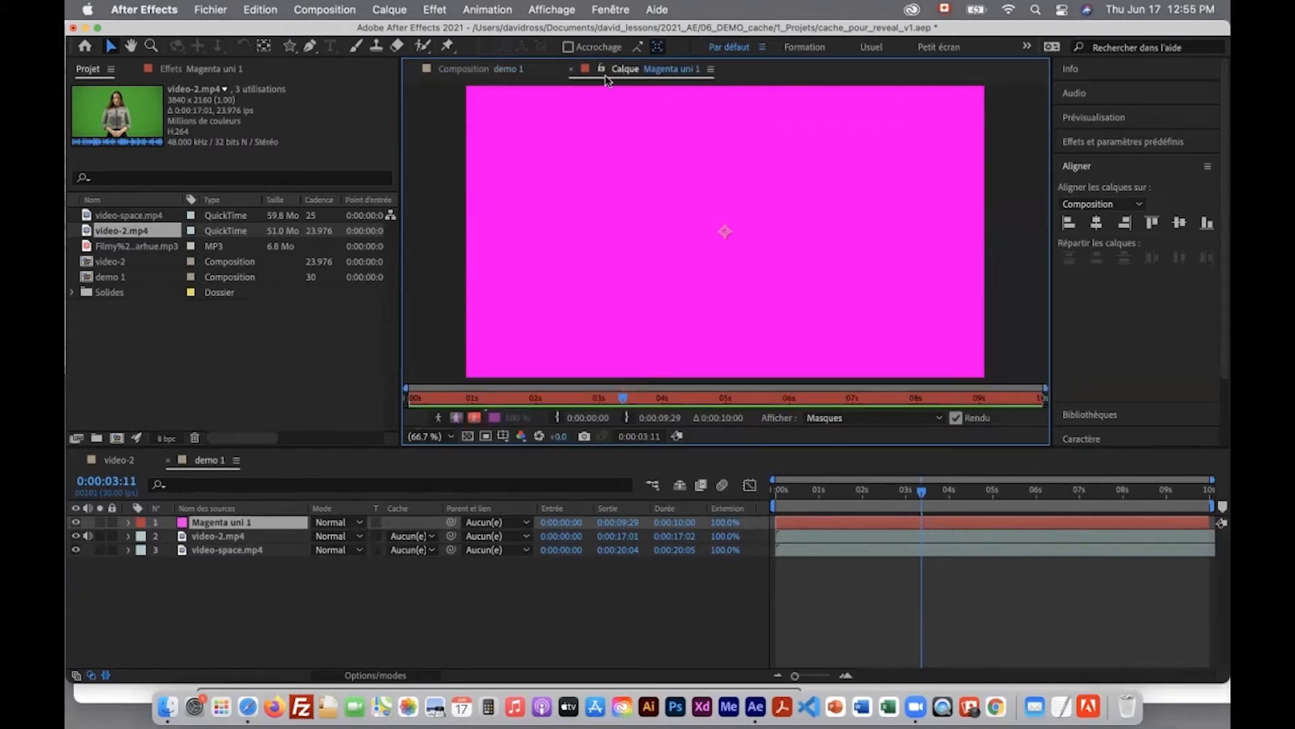
left_click(483, 75)
left_click(630, 74)
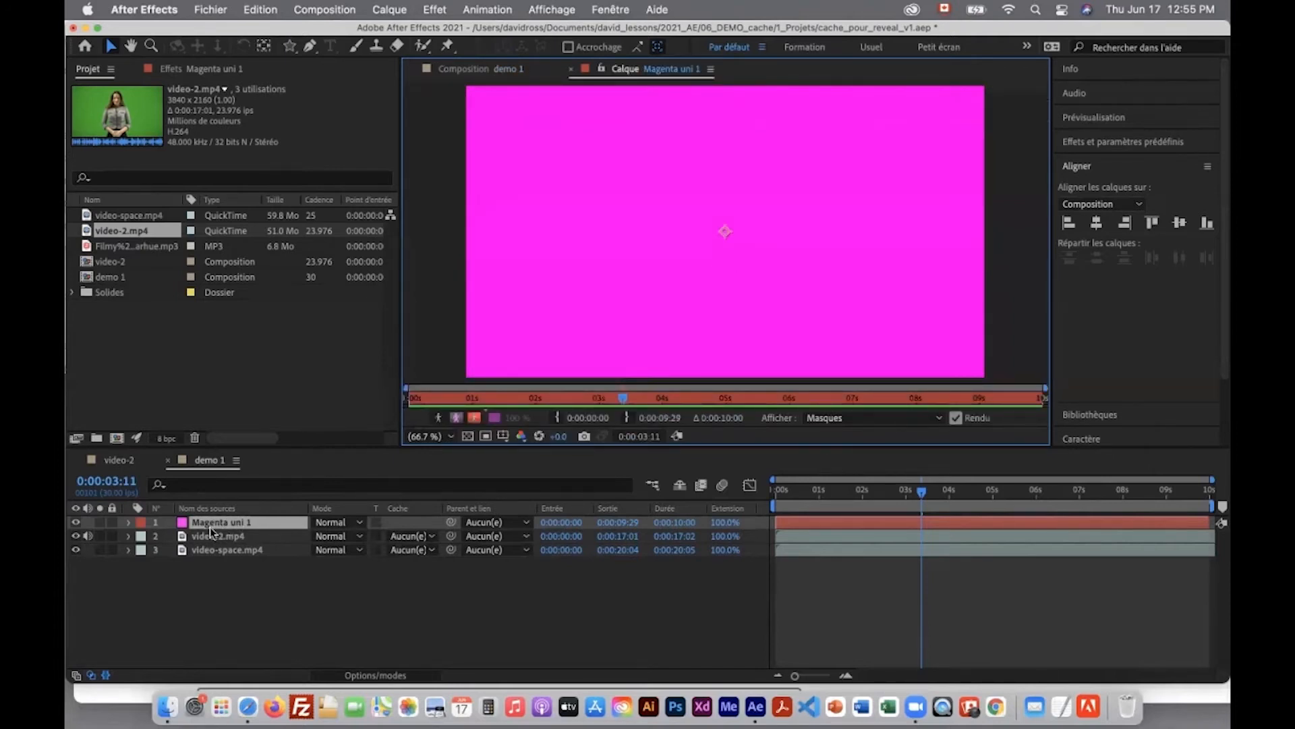
Step: Activate the Brush tool and set the brush diameter to 102 px
left_click(355, 48)
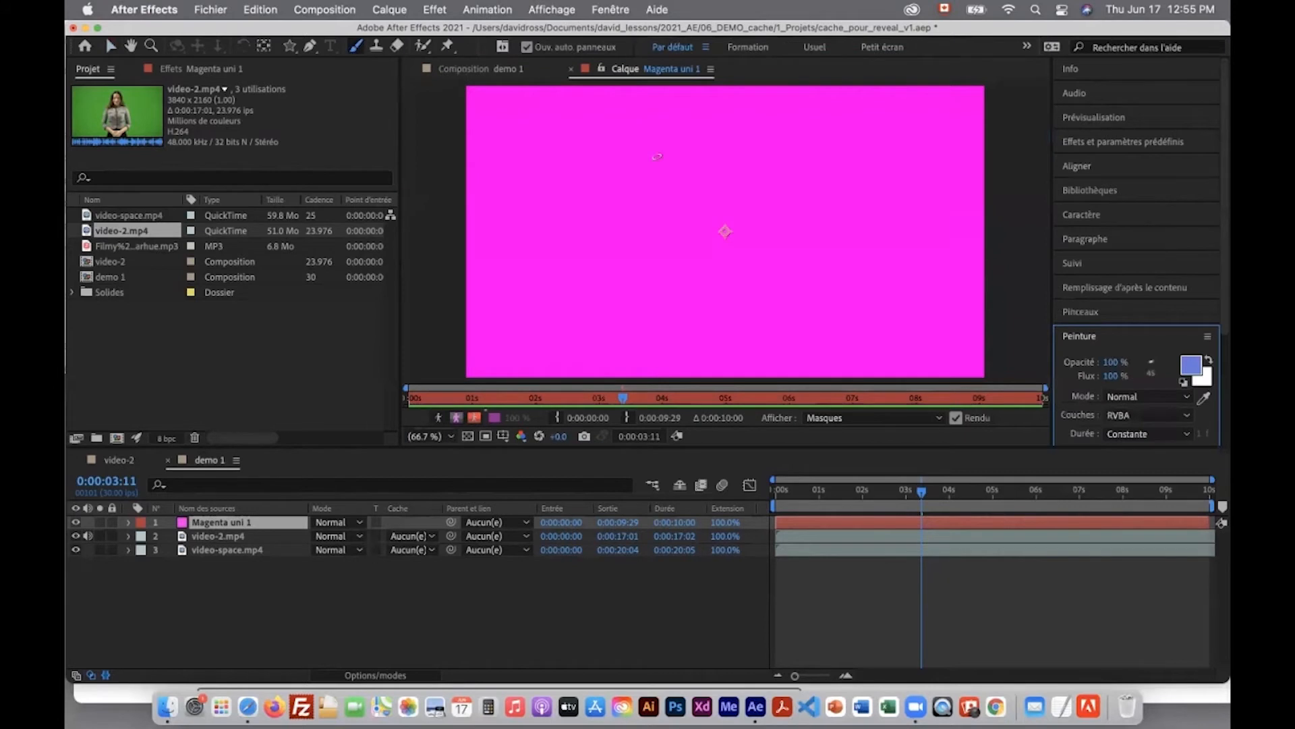
left_click(1113, 310)
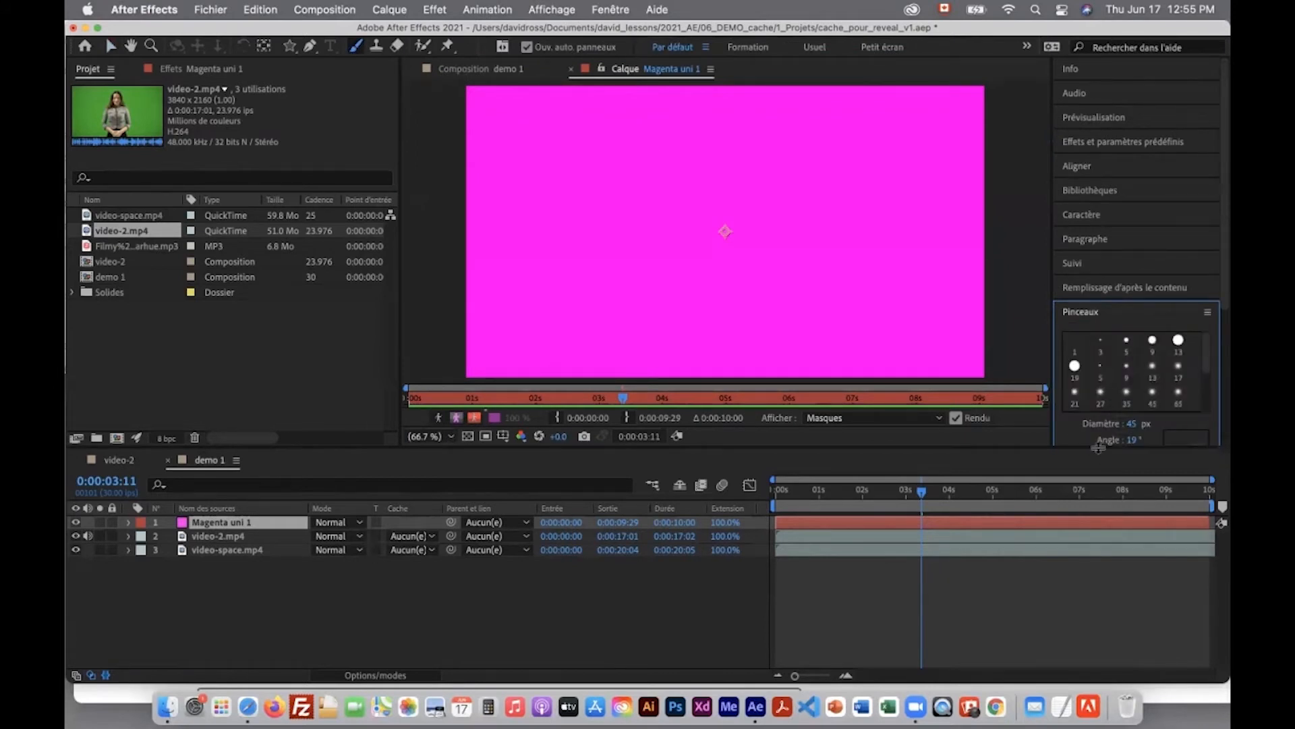
left_click_drag(1099, 447, 1098, 478)
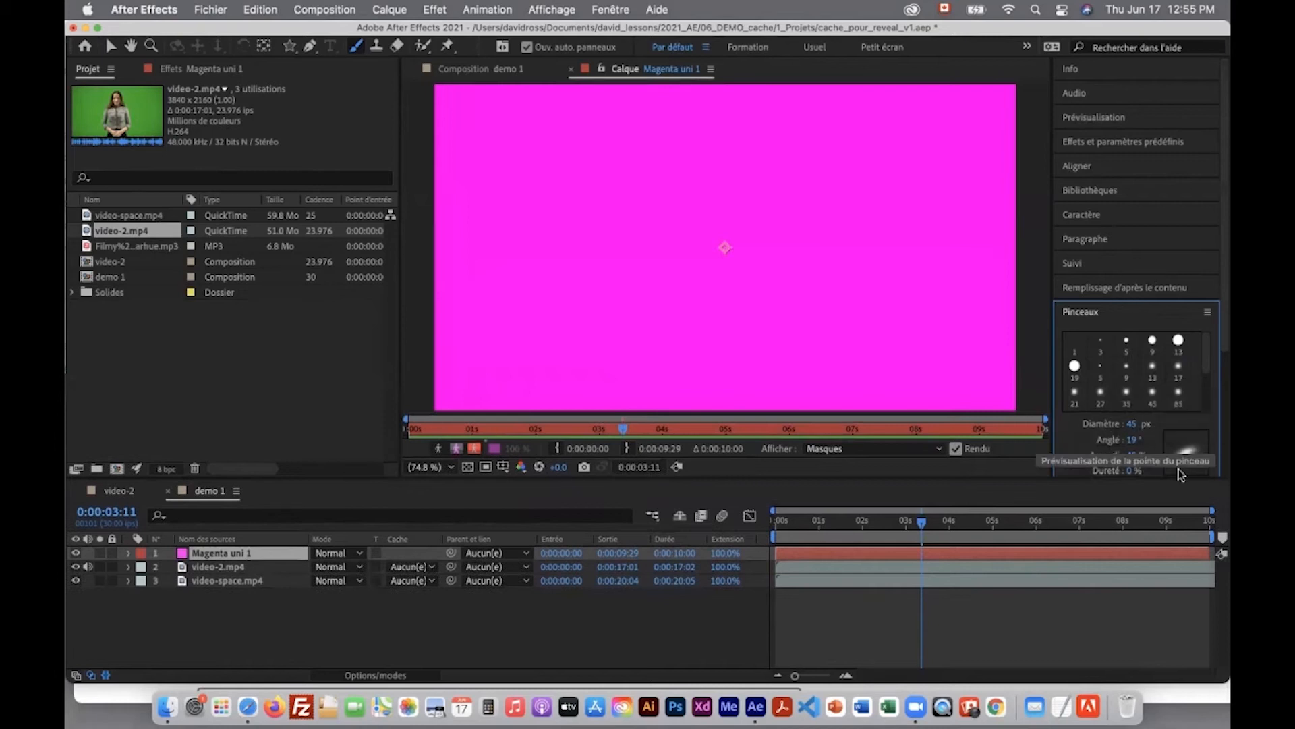
left_click_drag(1135, 427, 1141, 451)
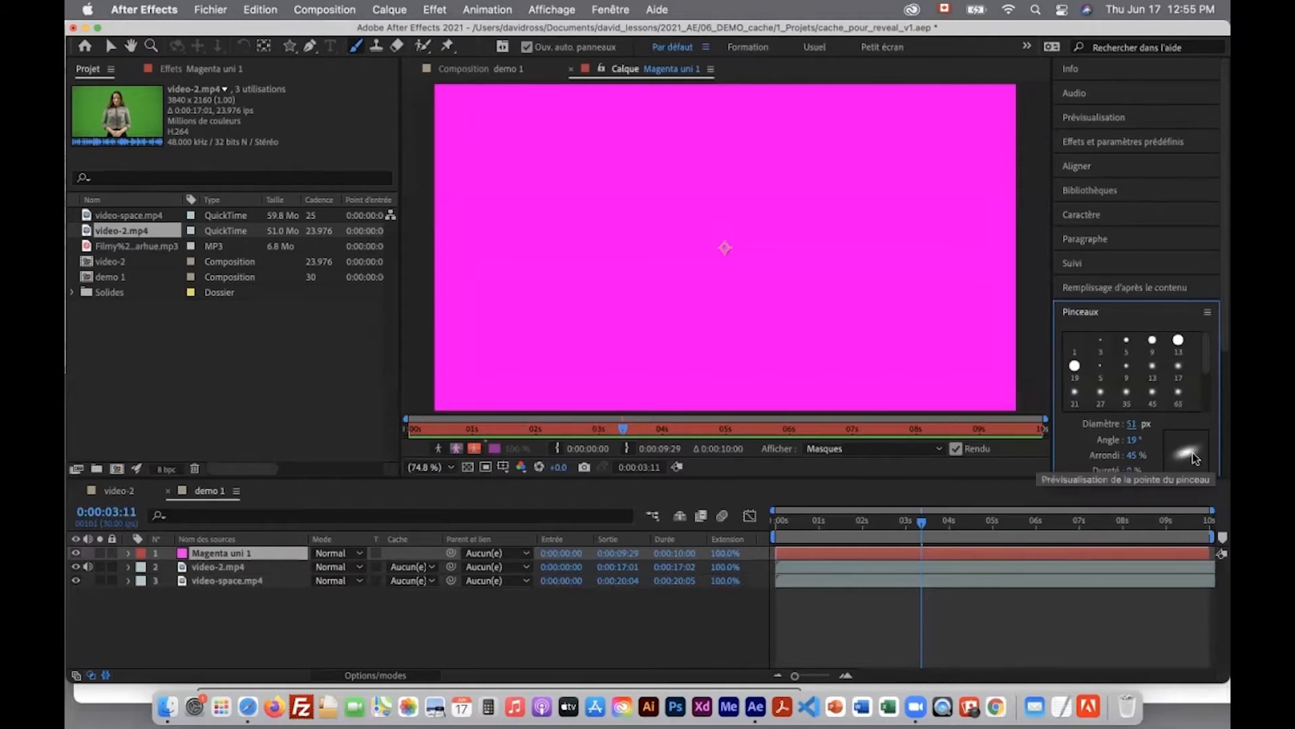
left_click_drag(1133, 425, 1150, 425)
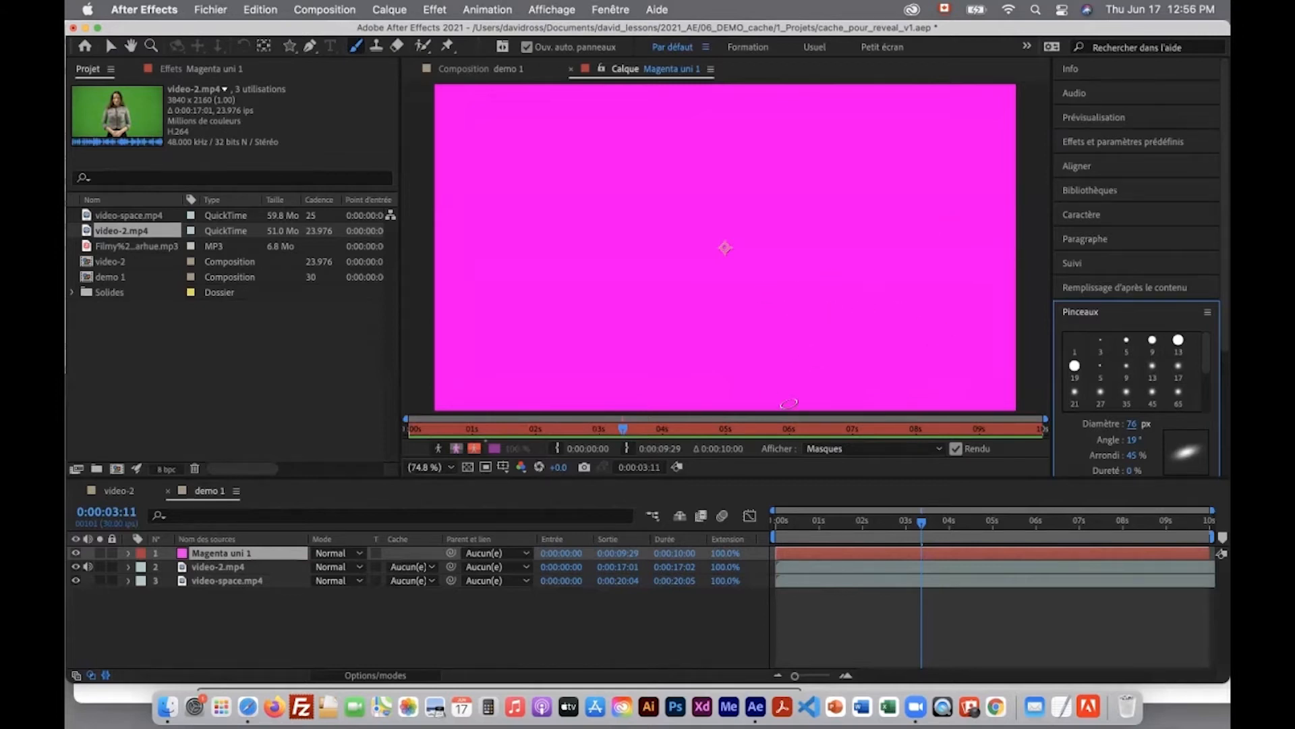
Step: From the first frame, paint one continuous blue brush stroke on the magenta solid over the presenter's body, head and outstretched arm area
left_click_drag(922, 523, 776, 524)
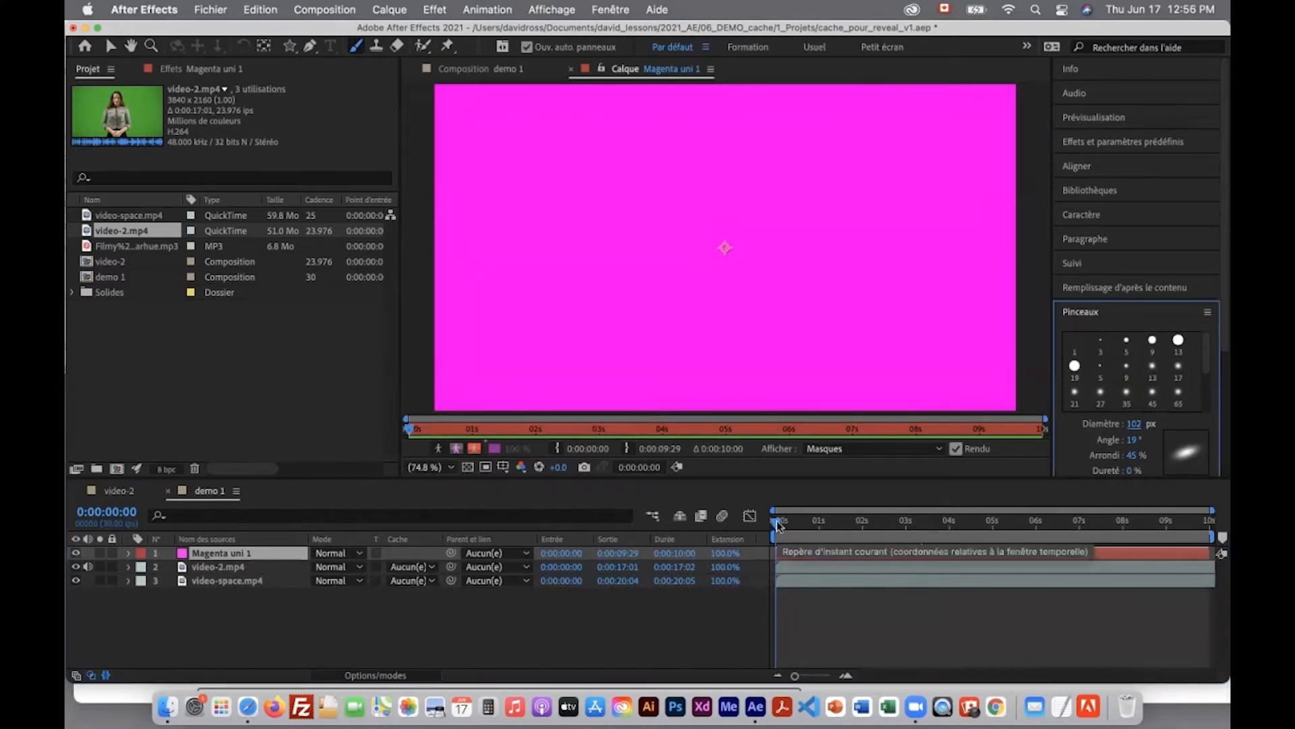
mouse_move(778, 525)
left_mouse_down()
mouse_move(854, 525)
mouse_move(772, 527)
left_mouse_up()
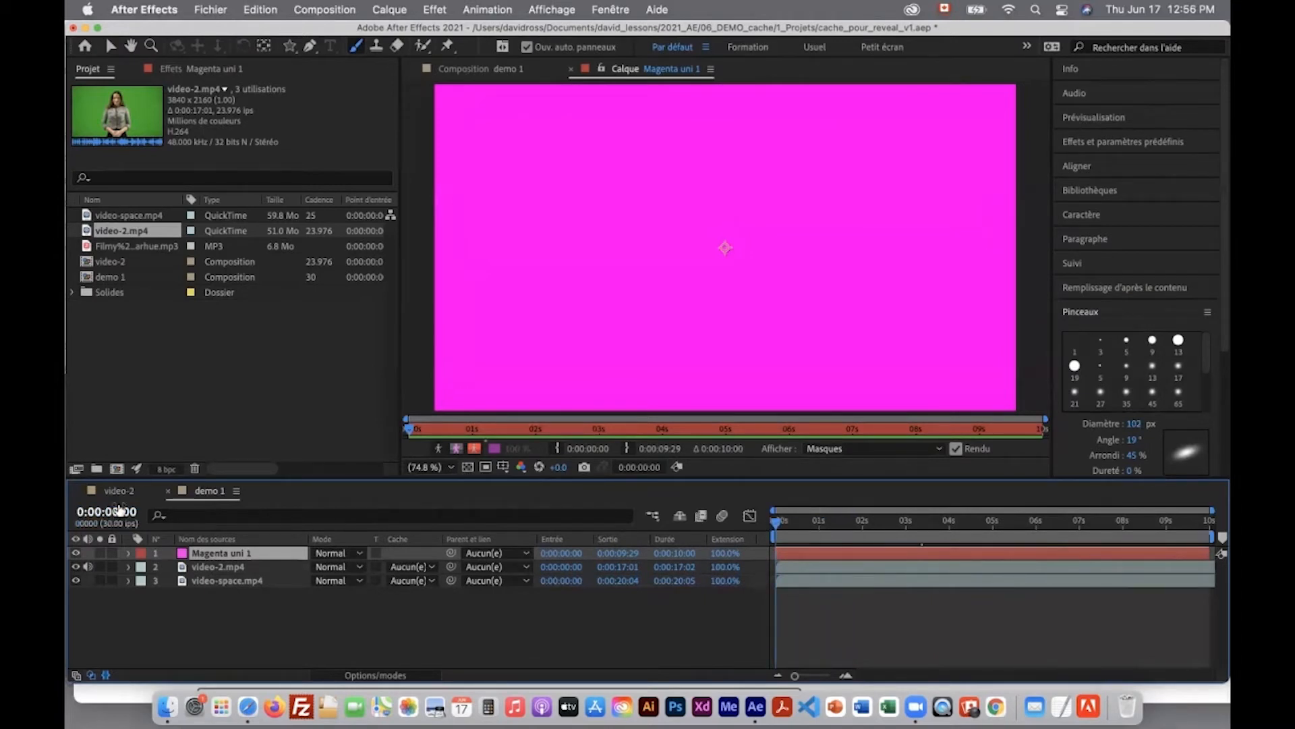
mouse_move(761, 403)
left_mouse_down()
mouse_move(950, 402)
mouse_move(783, 379)
mouse_move(964, 380)
mouse_move(825, 373)
mouse_move(796, 364)
mouse_move(952, 364)
mouse_move(779, 347)
mouse_move(945, 352)
mouse_move(810, 331)
mouse_move(917, 314)
left_mouse_up()
mouse_move(827, 295)
left_mouse_down()
mouse_move(938, 289)
mouse_move(821, 302)
left_mouse_up()
left_click_drag(944, 292, 823, 273)
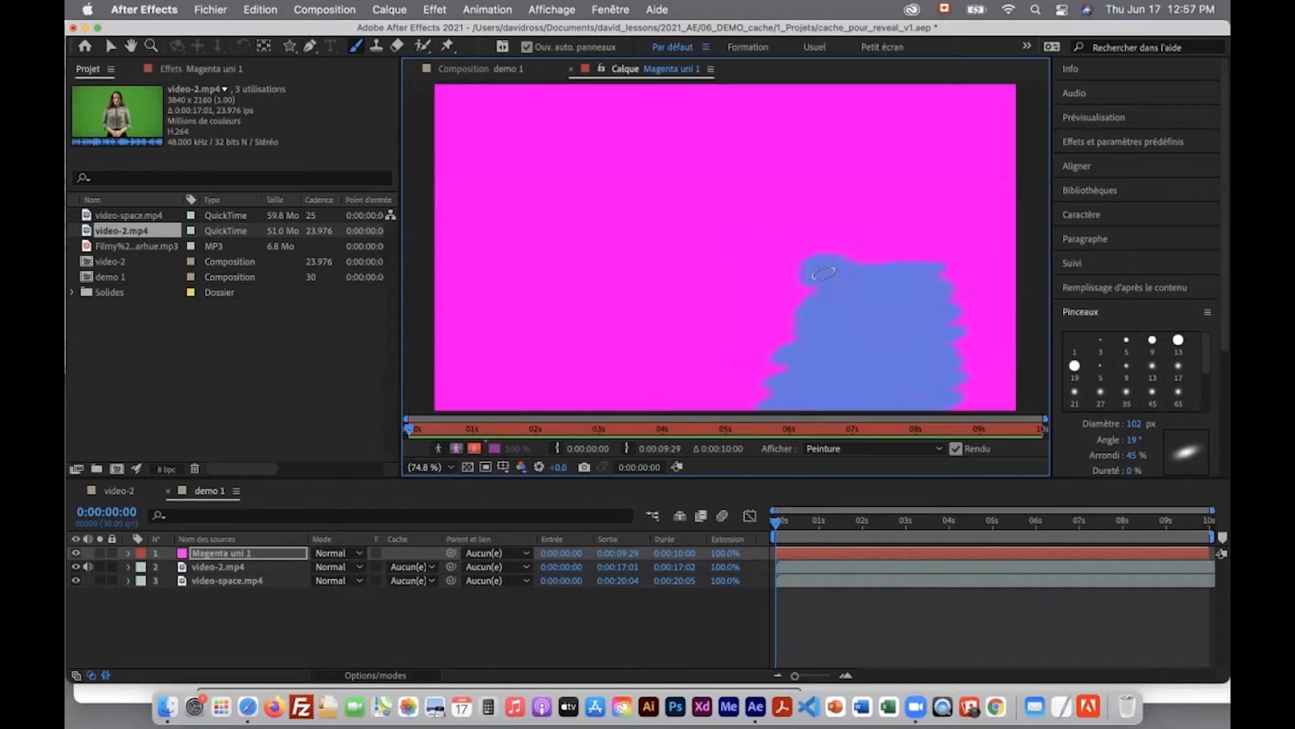
mouse_move(936, 265)
left_mouse_down()
mouse_move(841, 254)
mouse_move(880, 220)
mouse_move(915, 221)
mouse_move(882, 217)
mouse_move(925, 207)
left_mouse_up()
mouse_move(837, 208)
left_mouse_down()
mouse_move(817, 214)
mouse_move(958, 184)
mouse_move(800, 247)
mouse_move(698, 226)
left_mouse_up()
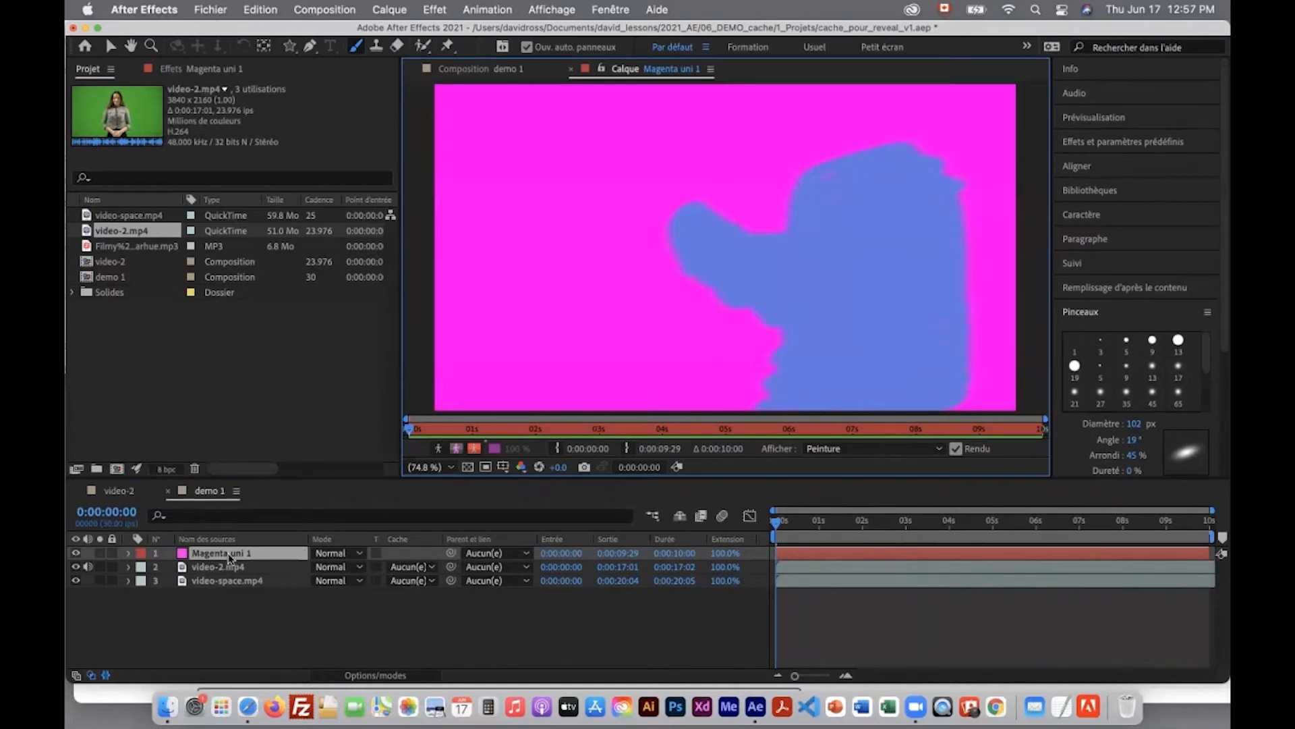
Step: Enable Peindre sur le transparent in the magenta solid's Peinture effect and check the painted shape in the demo 1 composition view
left_click(200, 68)
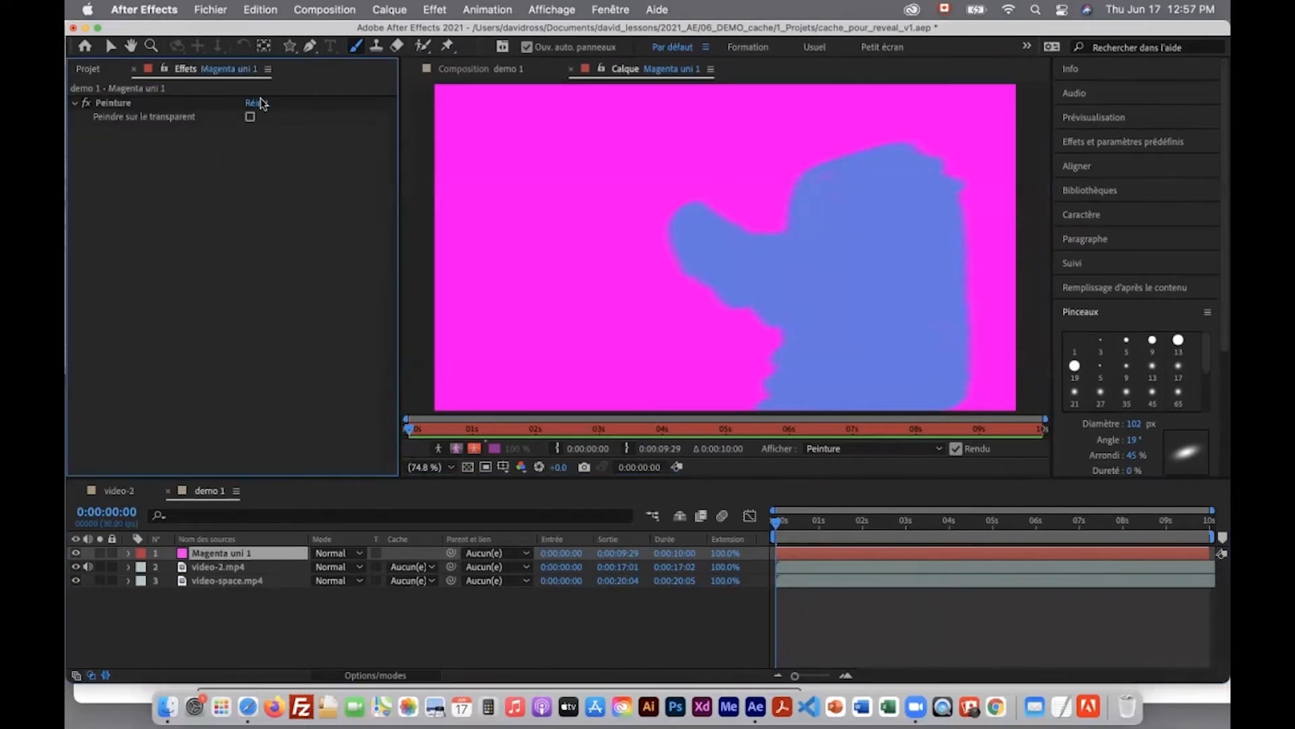
left_click(432, 9)
left_click(429, 14)
left_click(76, 104)
left_click(76, 105)
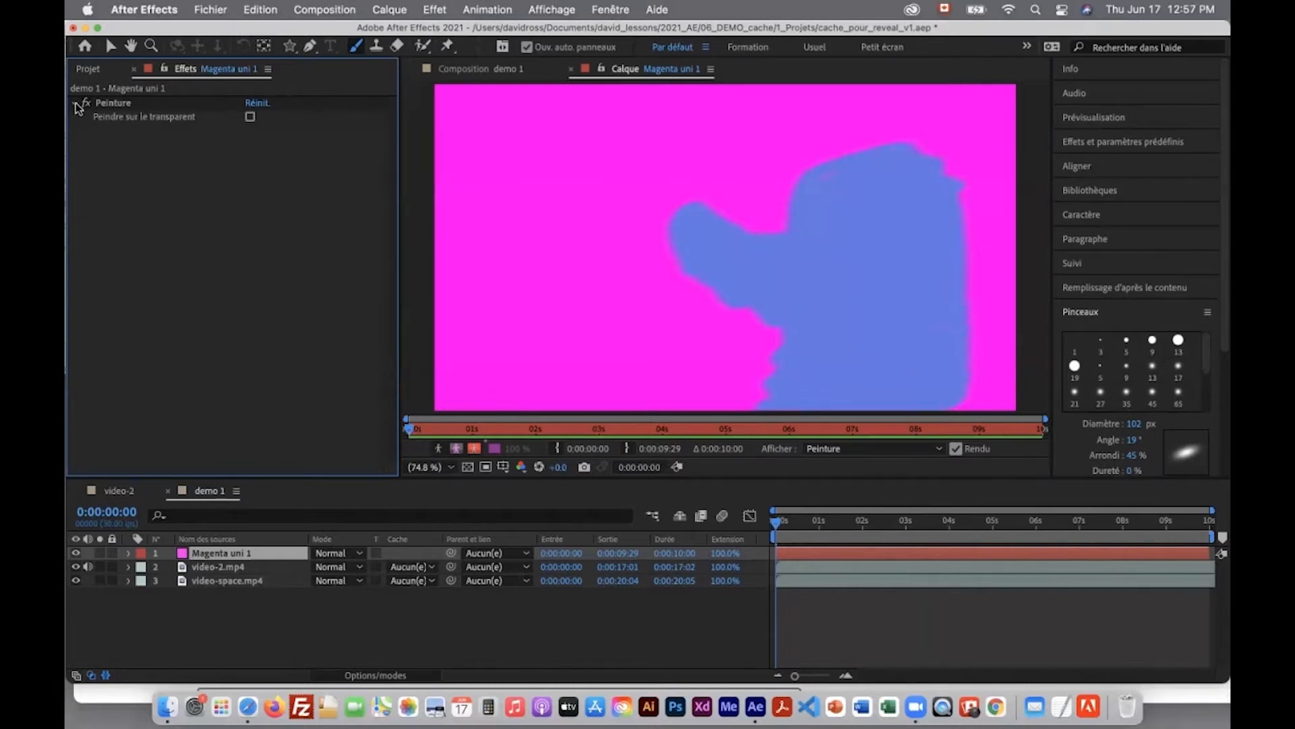
left_click(251, 118)
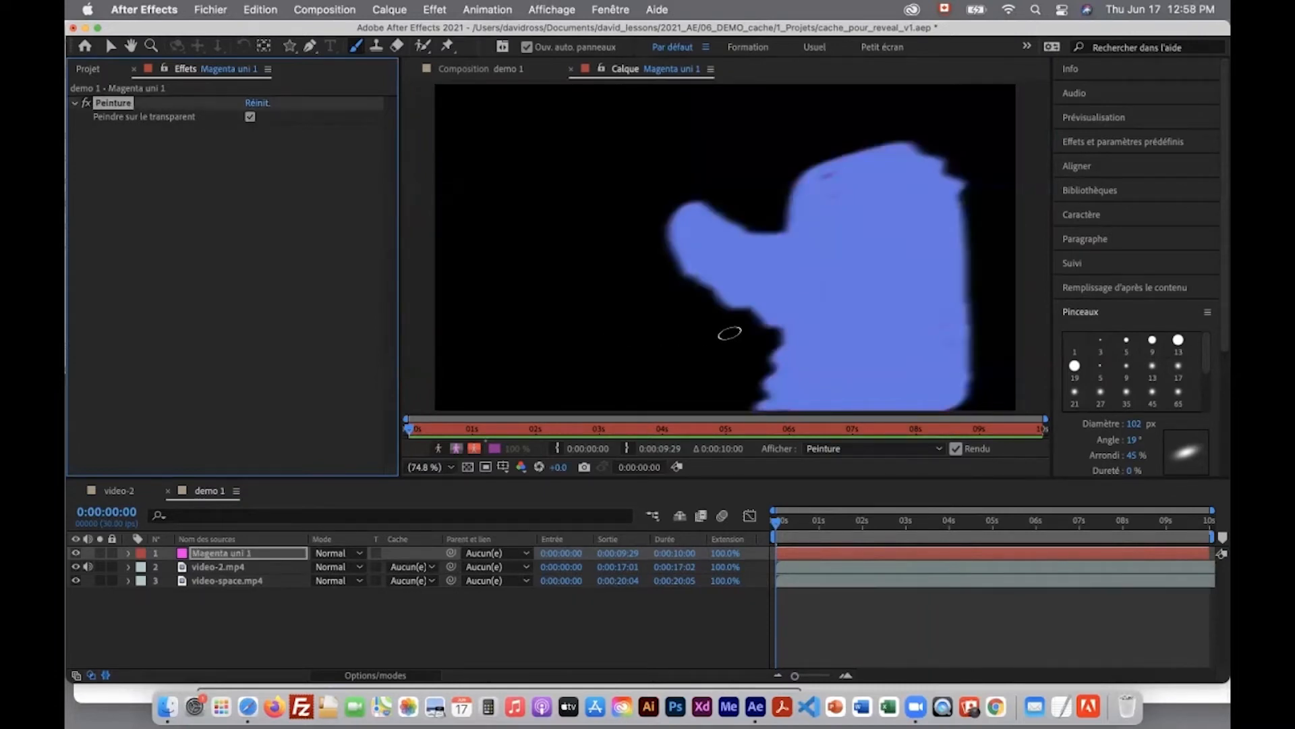
left_click(476, 70)
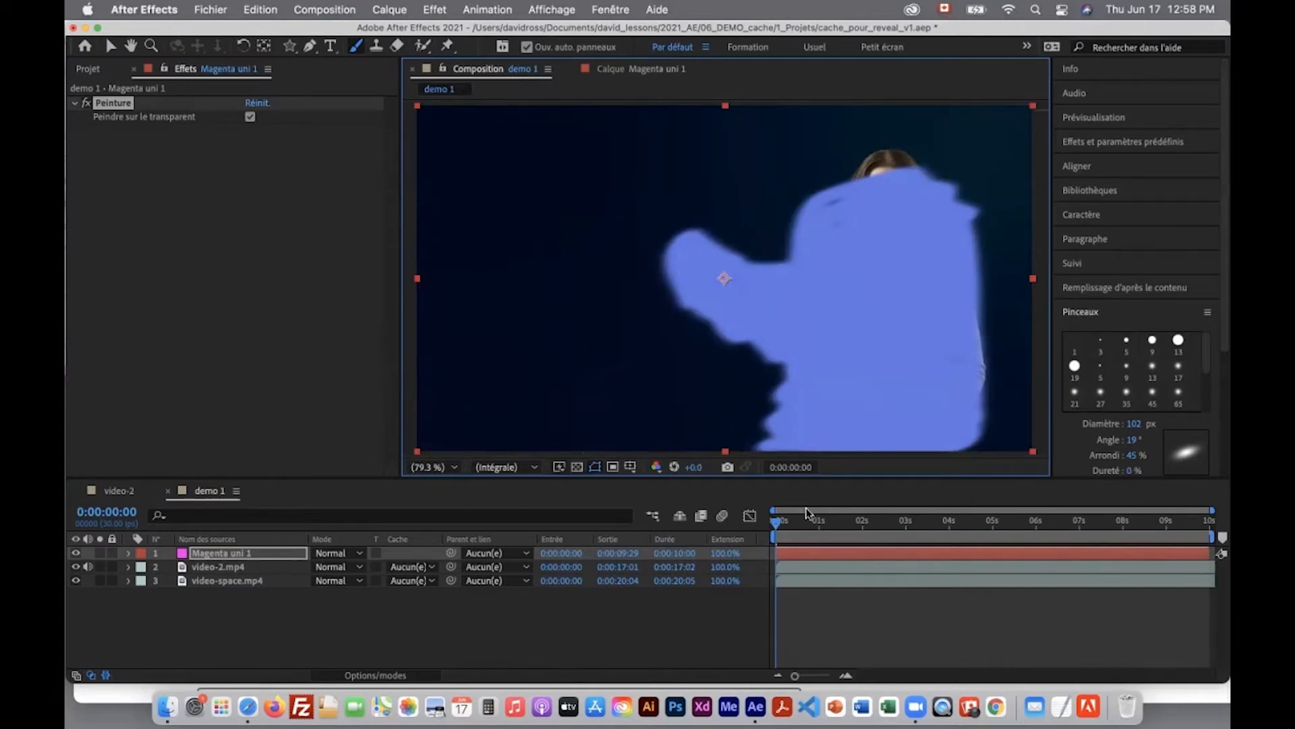
Step: Add two brush strokes on the magenta solid to cover the presenter's head and the right edge of her body, checking coverage in the composition
mouse_move(777, 523)
left_mouse_down()
mouse_move(828, 515)
mouse_move(774, 525)
left_mouse_up()
left_click(1177, 456)
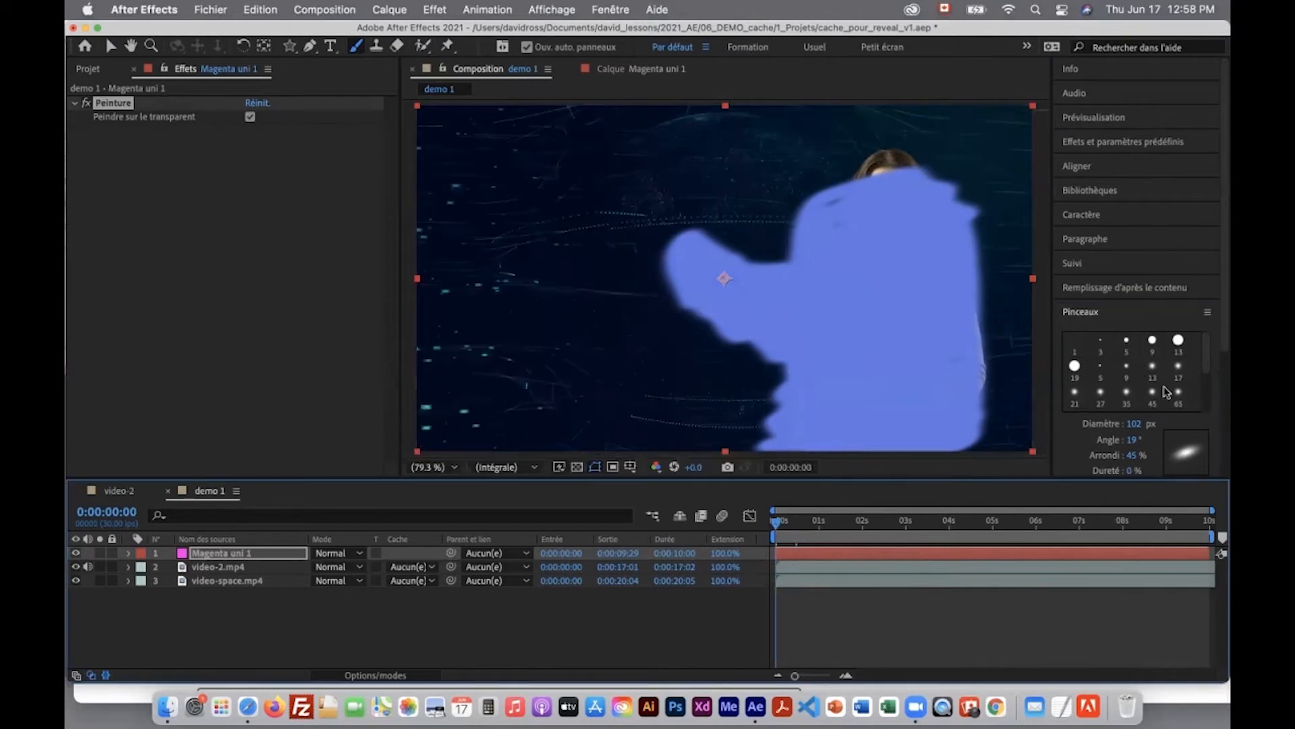
left_click(1187, 447)
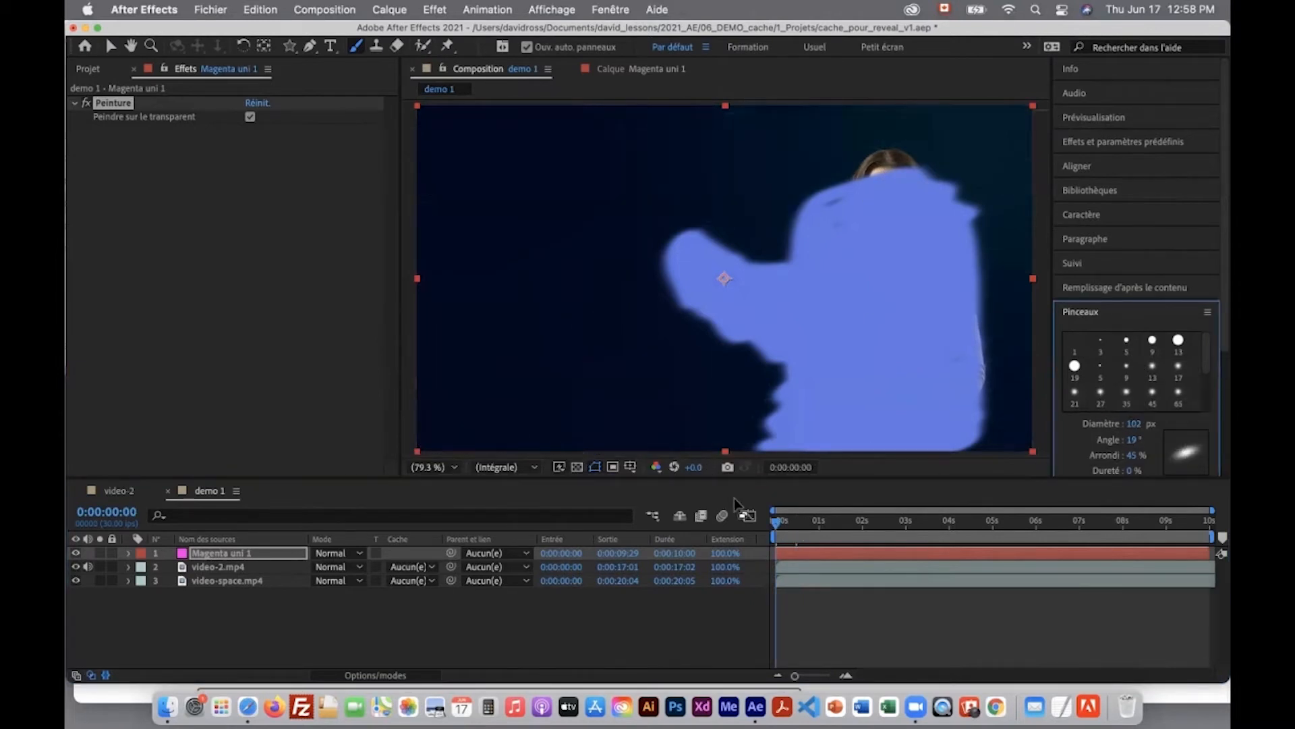
left_click(621, 72)
mouse_move(887, 133)
left_mouse_down()
mouse_move(914, 132)
mouse_move(851, 142)
mouse_move(830, 179)
left_mouse_up()
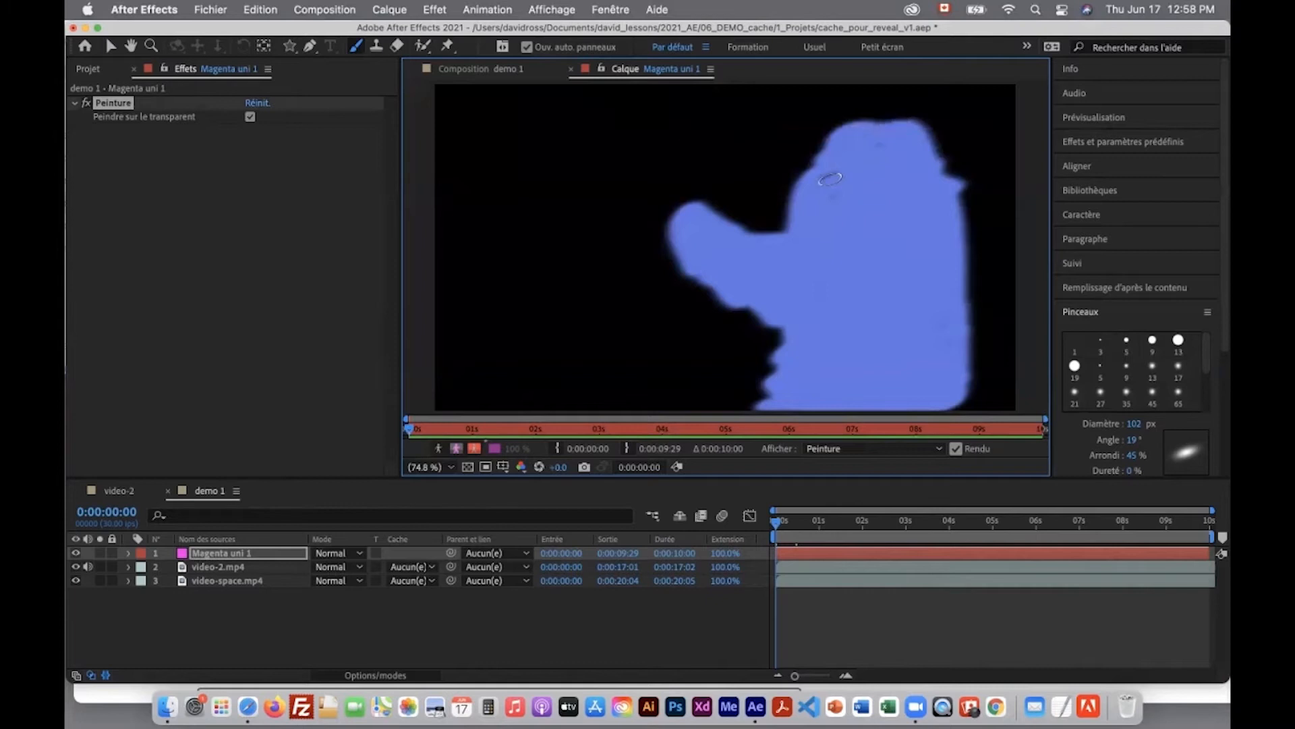
mouse_move(890, 128)
left_mouse_down()
mouse_move(900, 122)
mouse_move(871, 116)
left_mouse_up()
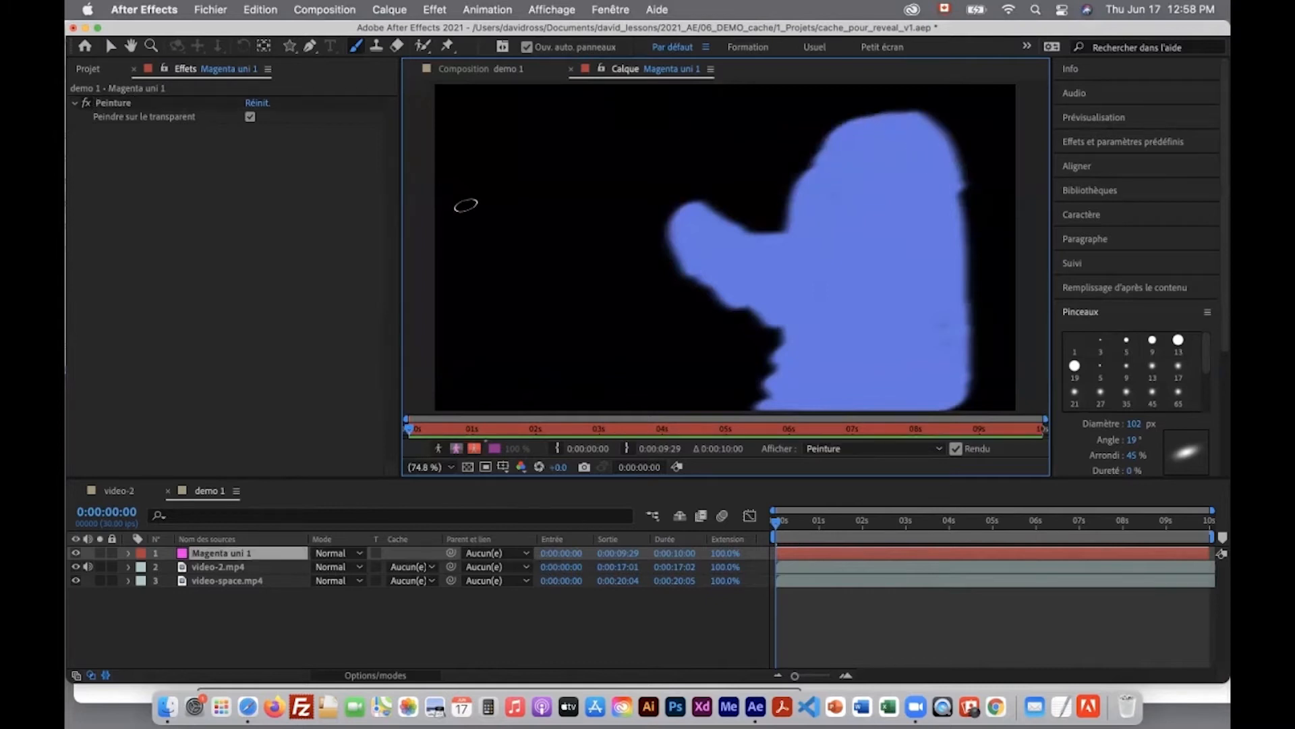
left_click(492, 71)
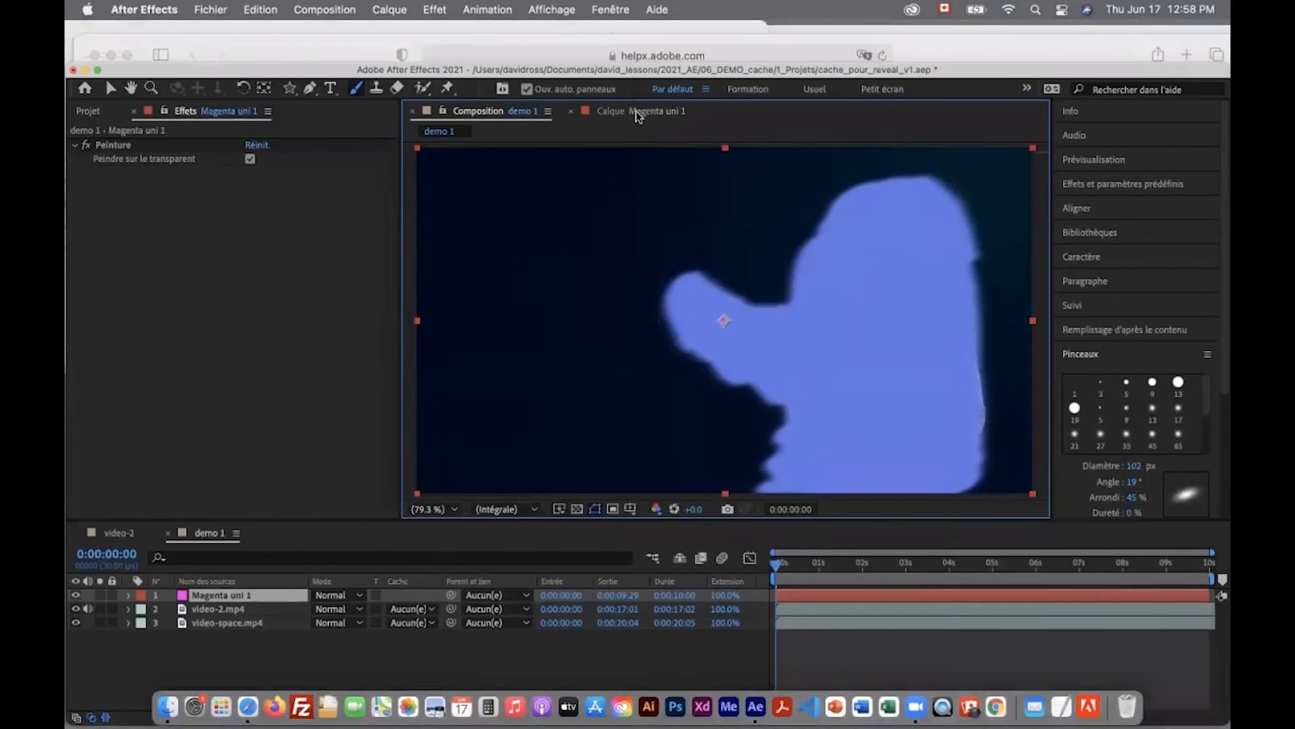
left_click(638, 110)
left_click_drag(991, 364, 985, 236)
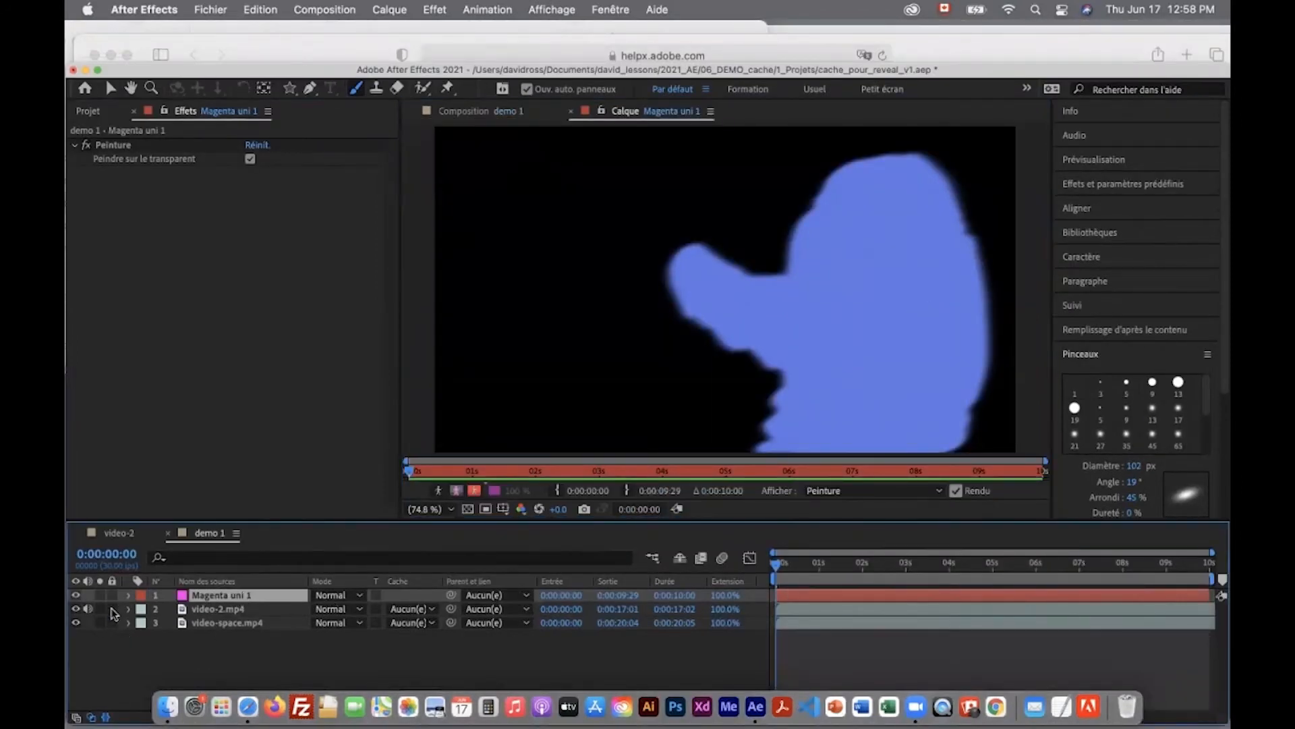
Step: Enlarge the timeline area and expand the magenta solid's Peinture effect to list its brush strokes
left_click_drag(180, 521, 181, 387)
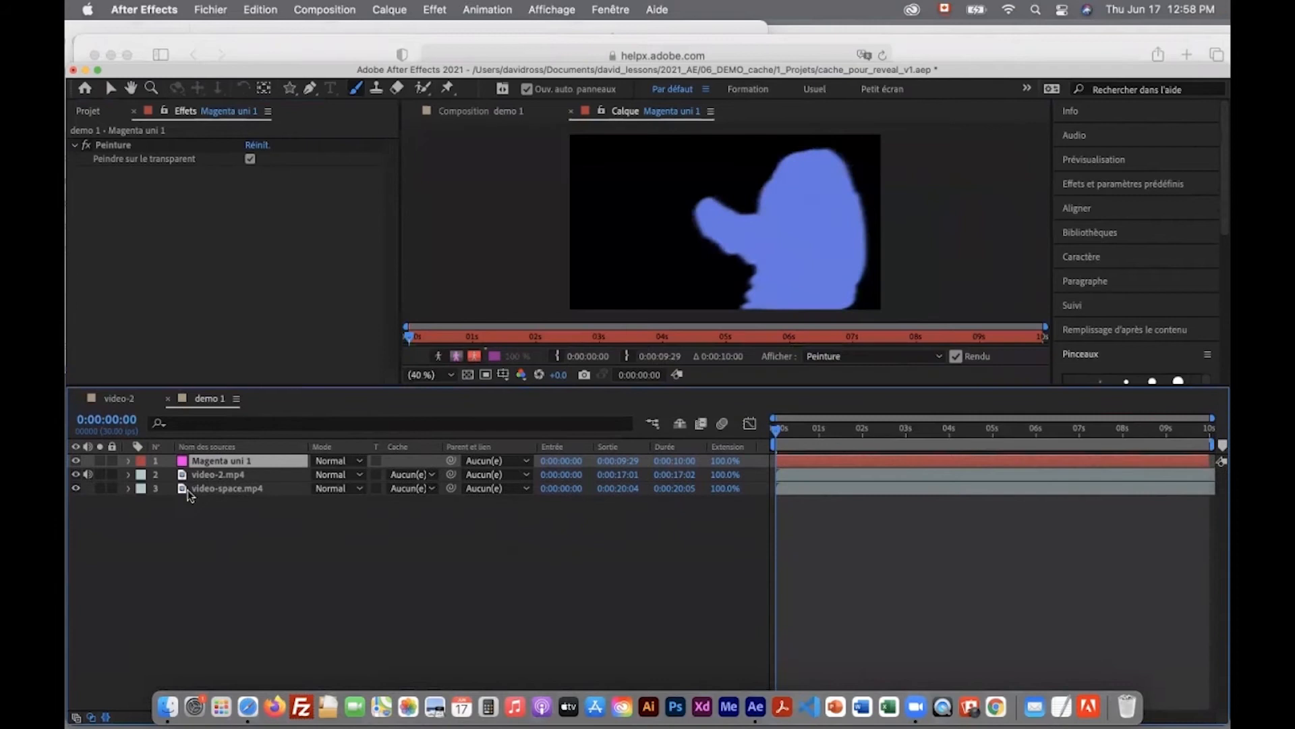
left_click(129, 461)
left_click(144, 475)
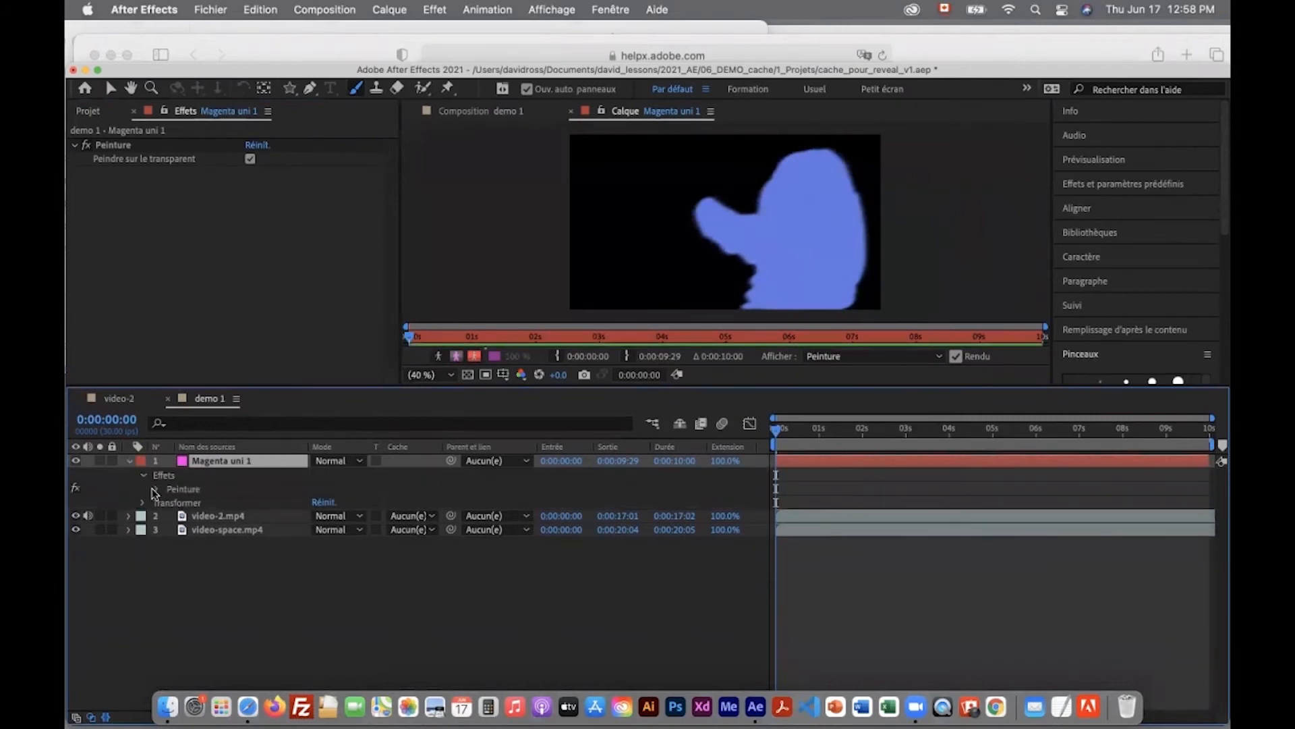
left_click(156, 493)
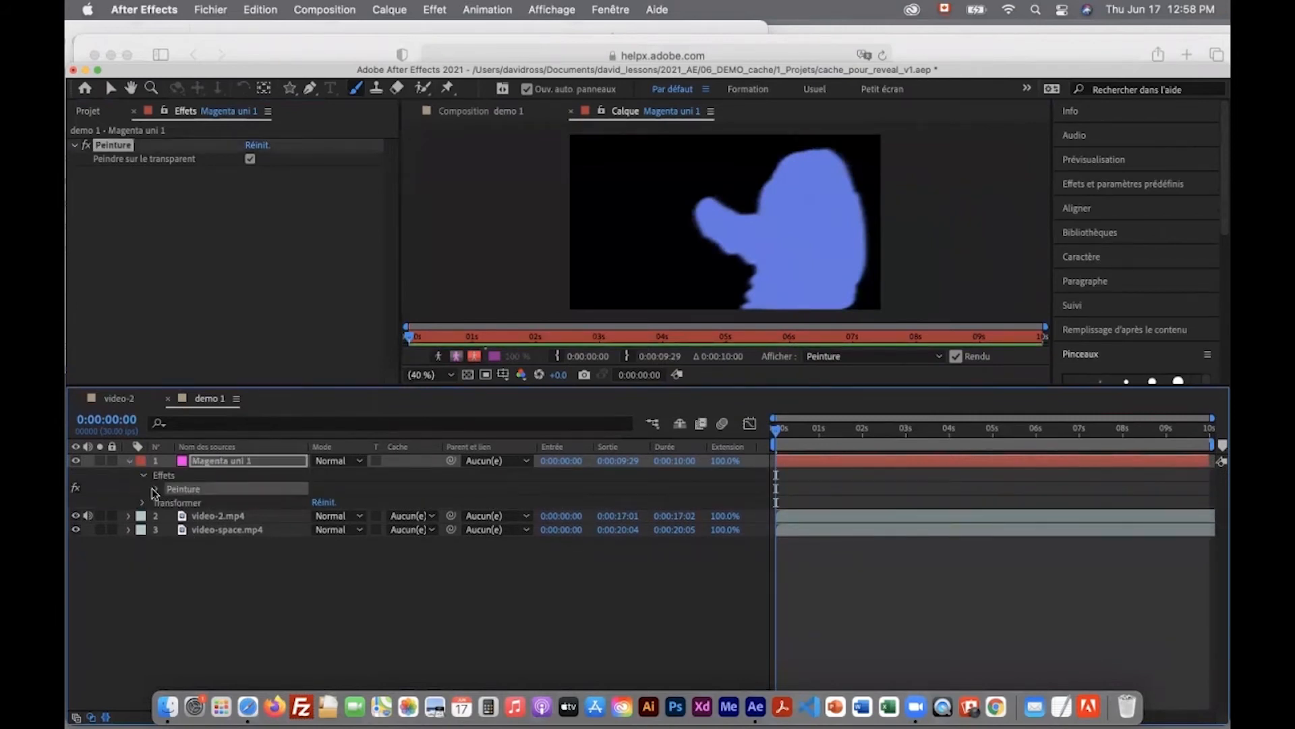
left_click(154, 490)
Step: Examine the painted paths of Pinceau 1, Pinceau 2 and Pinceau 3 by selecting each stroke in turn
left_click(194, 516)
left_click(193, 530)
left_click(193, 542)
left_click(193, 530)
left_click(195, 516)
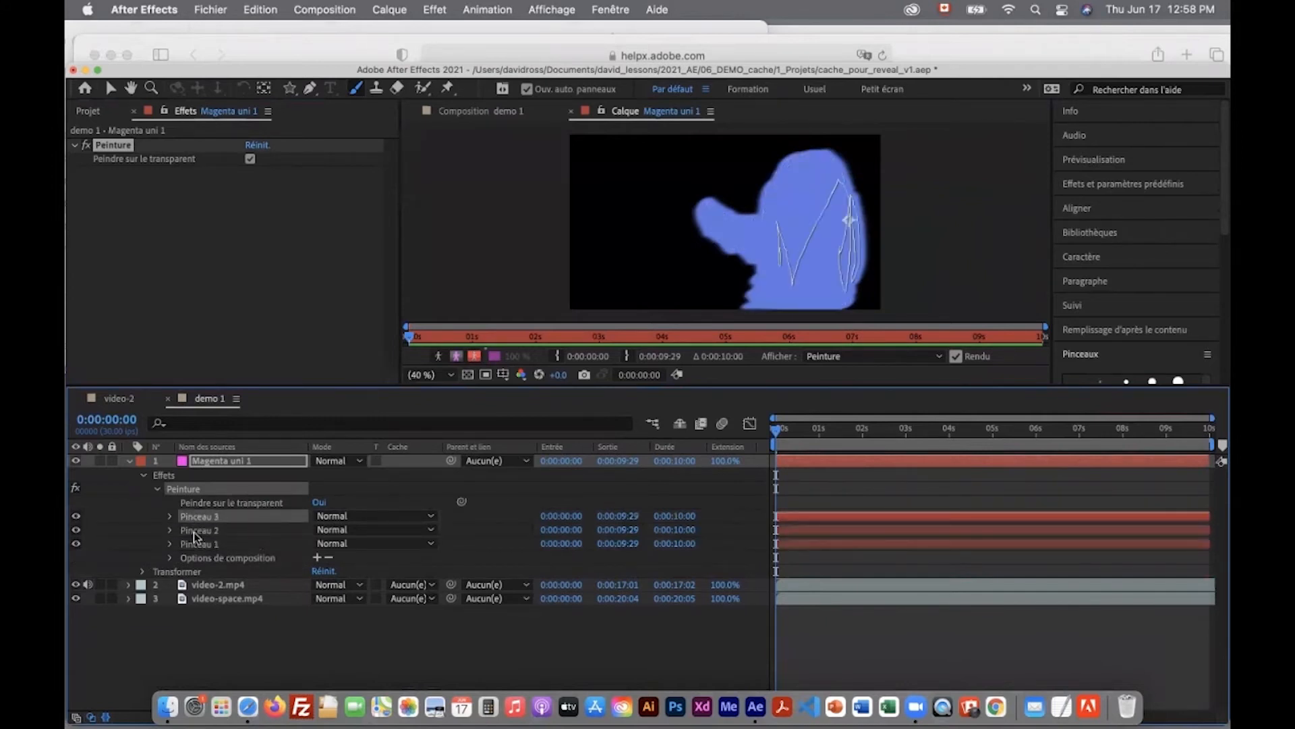
left_click(193, 531)
left_click(193, 541)
left_click(193, 530)
left_click(194, 517)
left_click(193, 544)
left_click(193, 530)
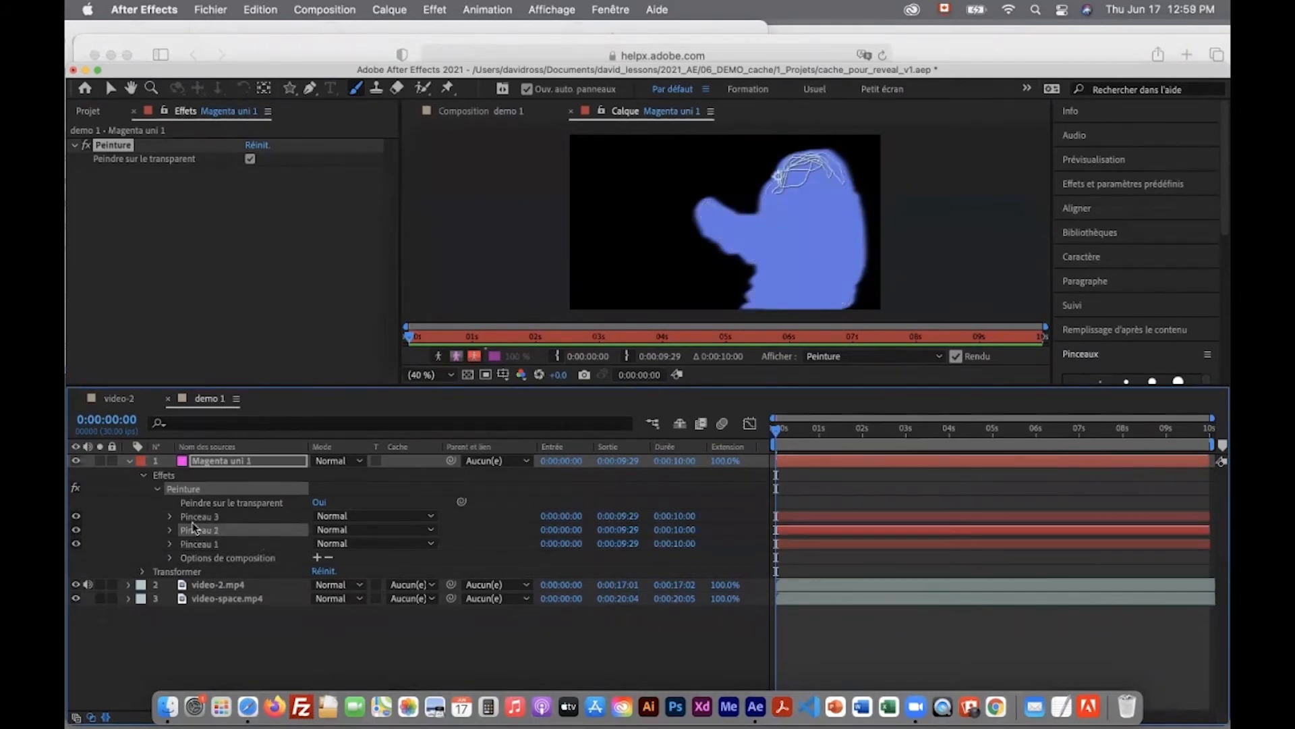
left_click(194, 518)
left_click(196, 544)
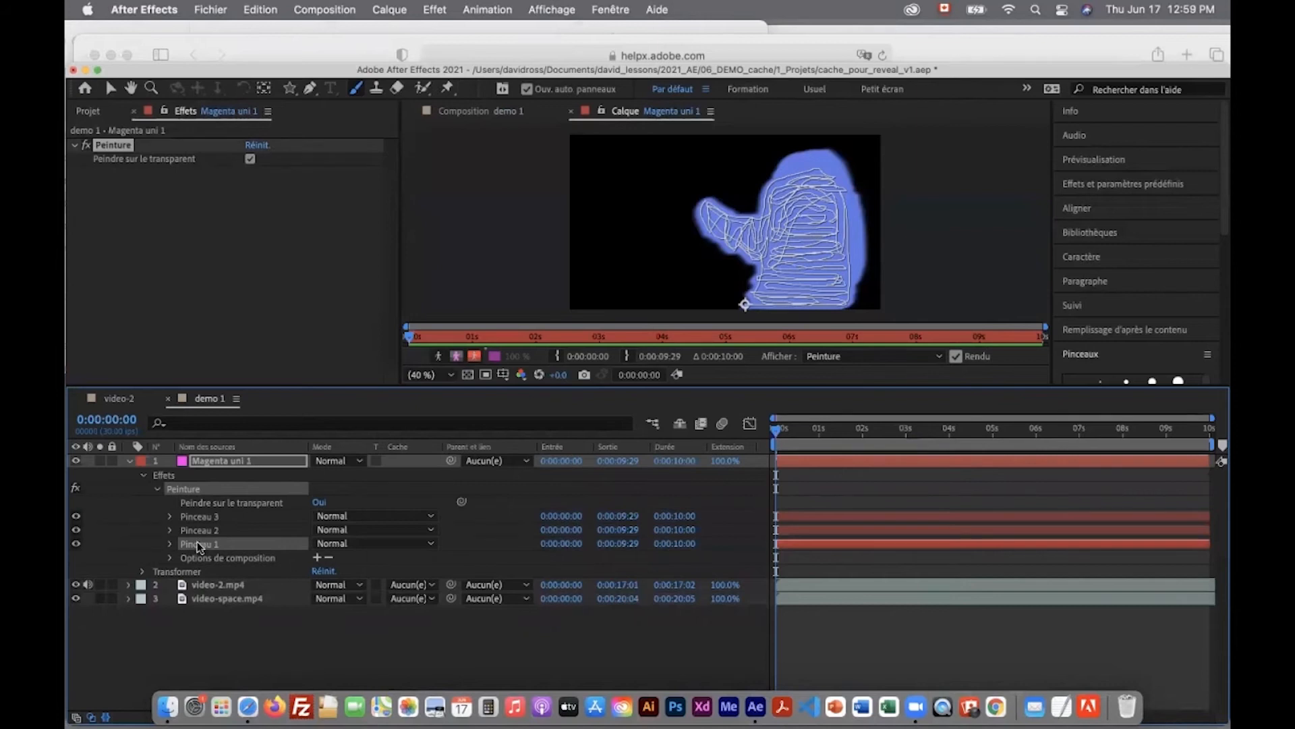
Step: Expand all three Pinceau strokes with their Options de contour and review their properties in an enlarged timeline
left_click(170, 543)
left_click(170, 529)
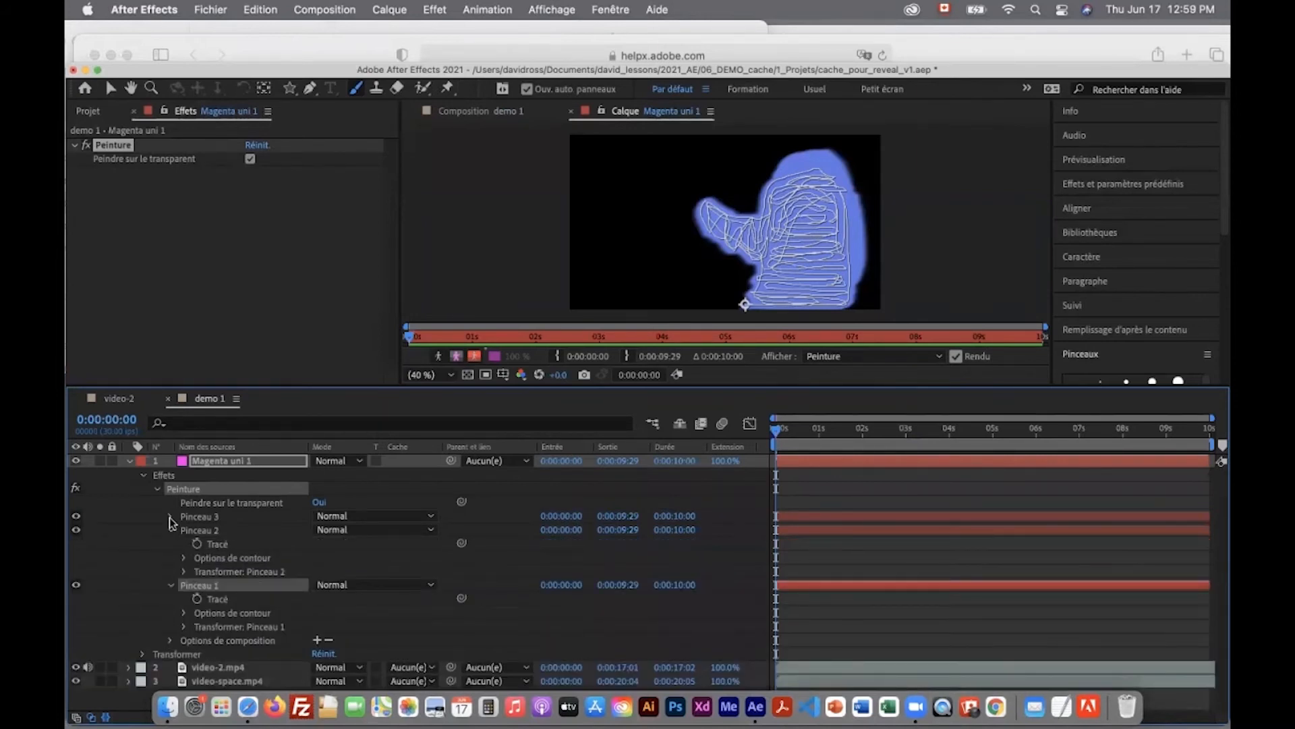
left_click(171, 517)
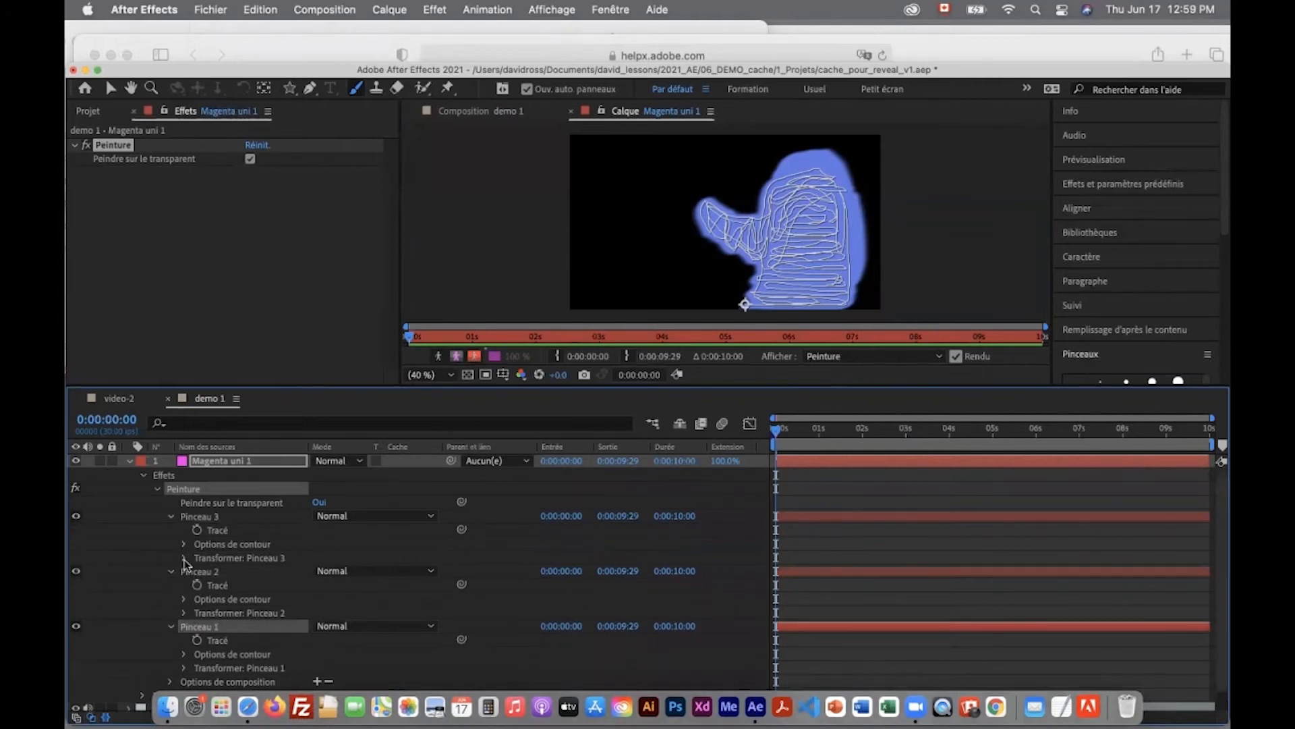
left_click(184, 543)
scroll(212, 585, "down", 2)
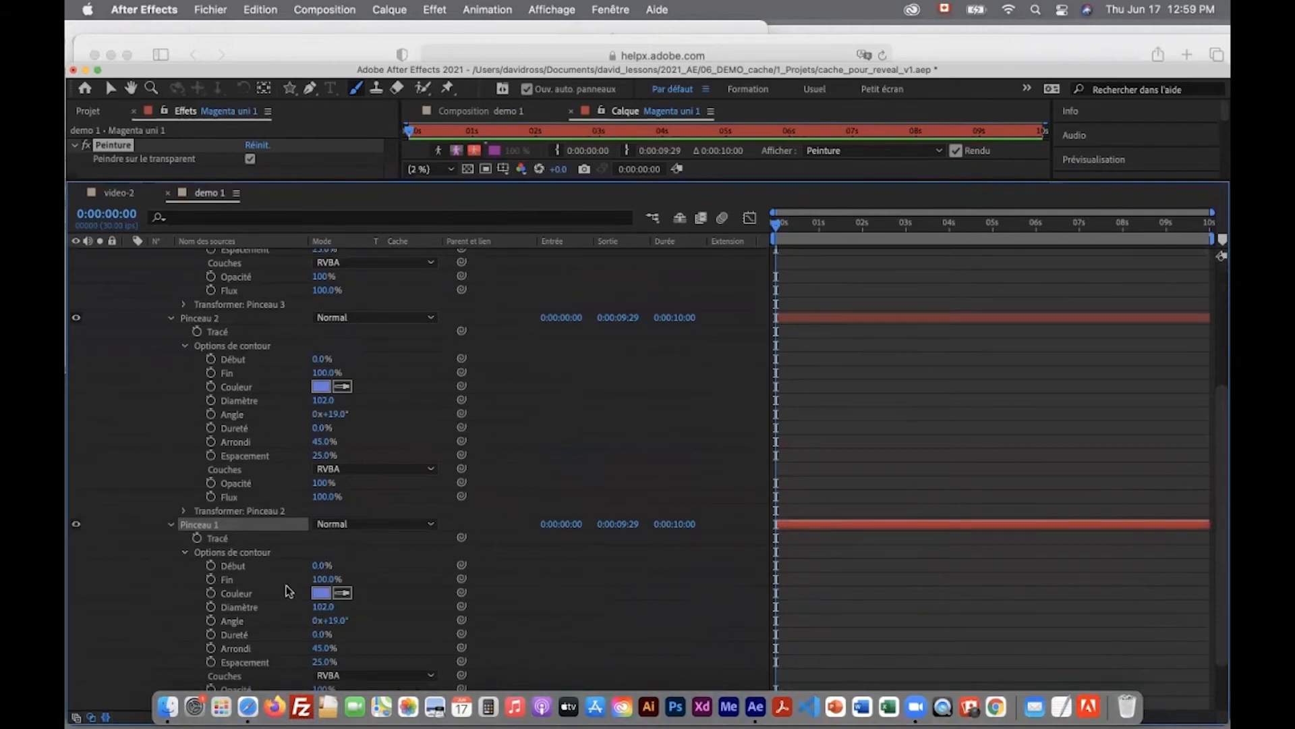
scroll(289, 591, "up", 5)
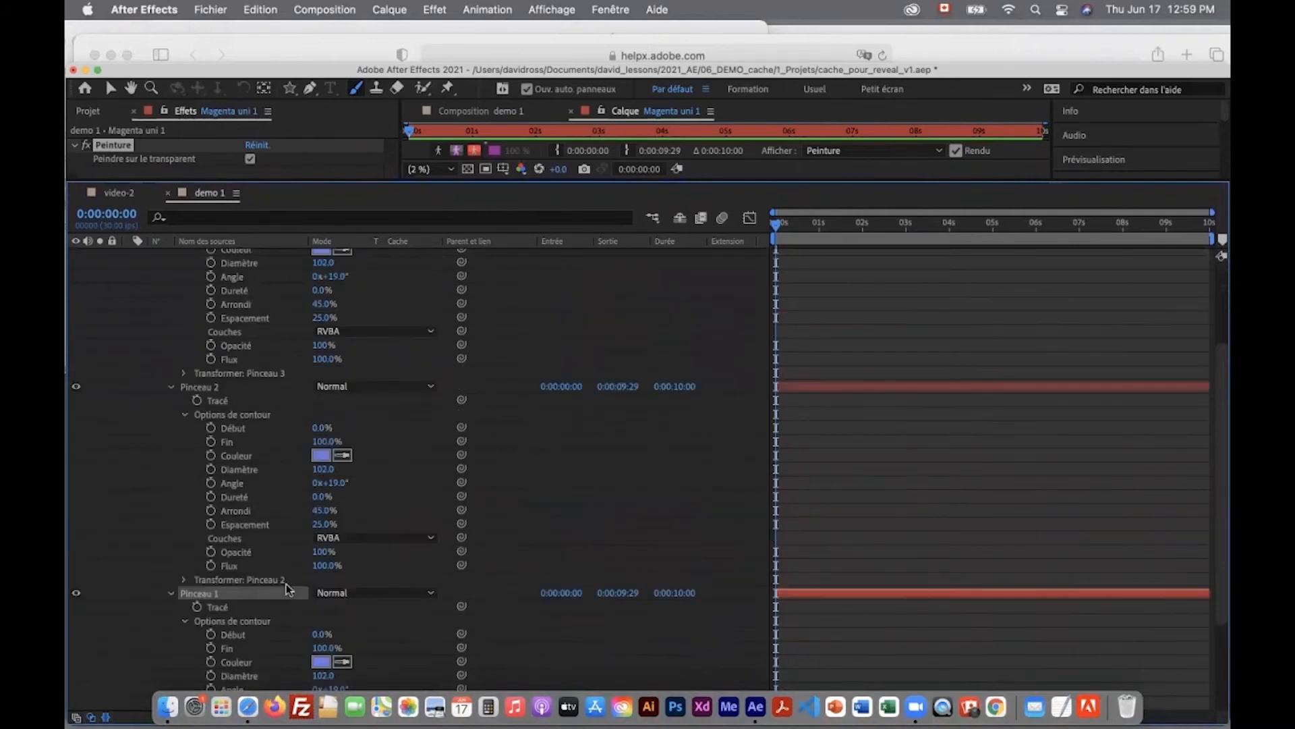
Step: Filter the magenta solid's timeline properties by "fin" and shrink the timeline area to make room for the layer view
left_click(230, 218)
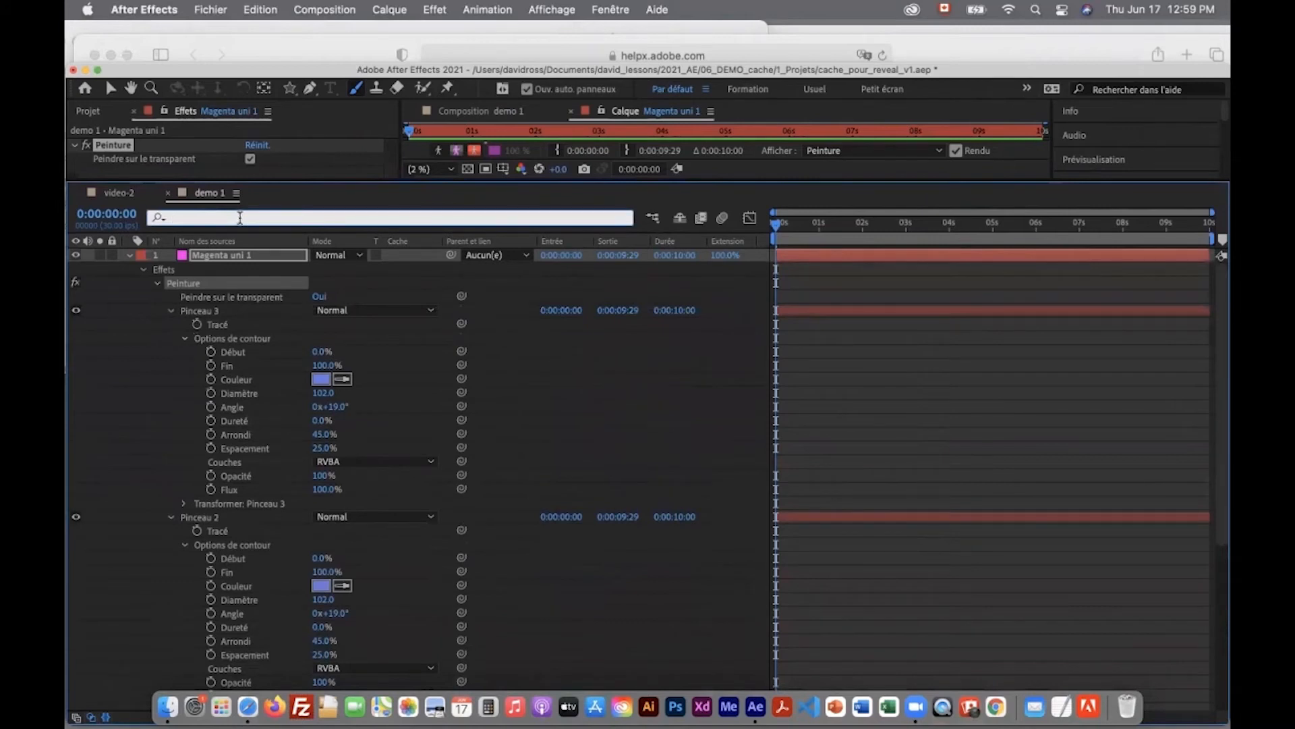
left_click(226, 256)
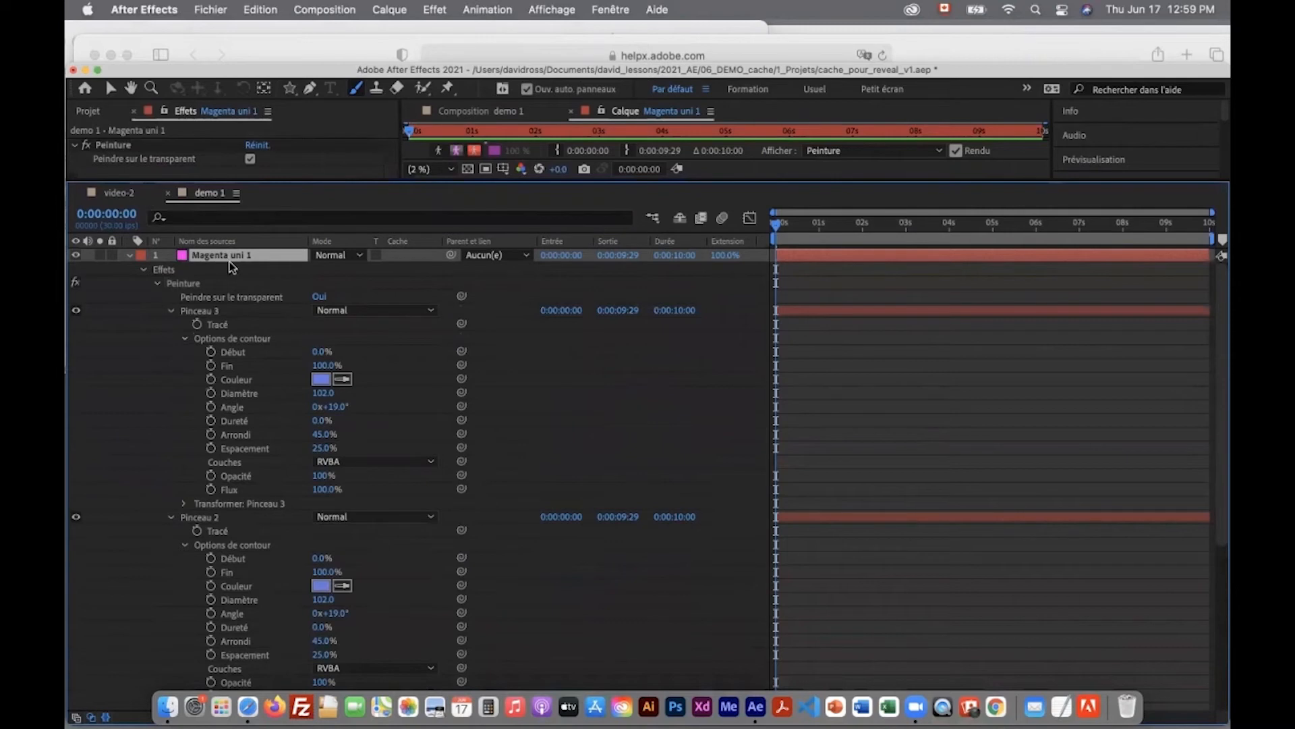
left_click(182, 219)
type("fin")
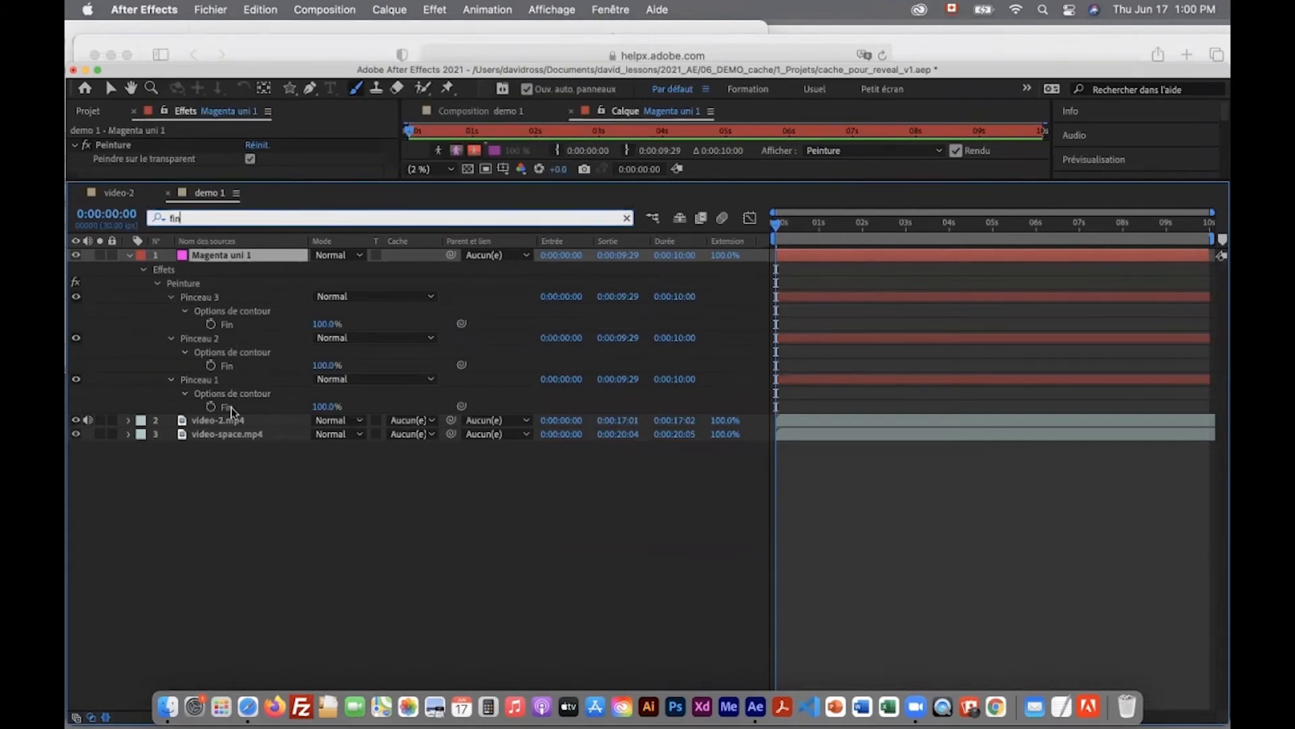
left_click_drag(419, 182, 420, 347)
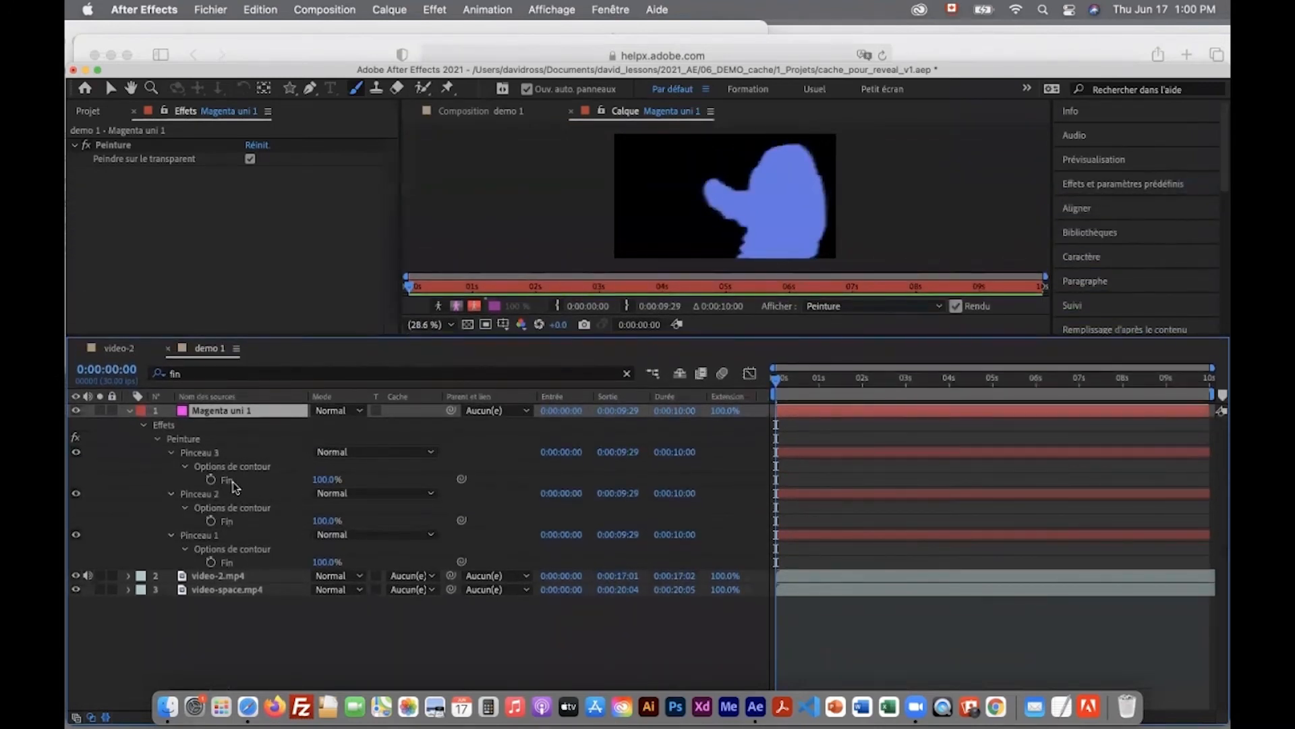
Step: Select the Fin property of all three Pinceau strokes on the magenta solid and set them together to 0%
left_click(229, 481)
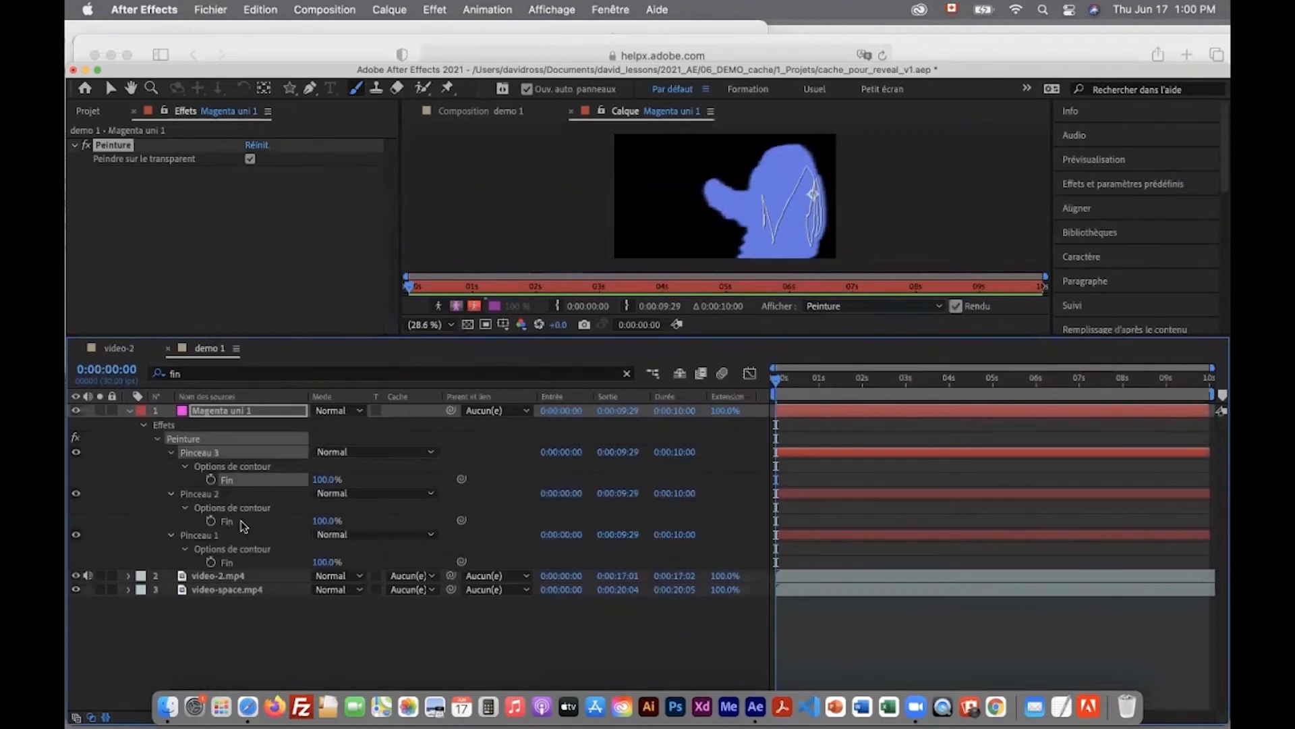
left_click(244, 522, "shift")
left_click(239, 564, "shift")
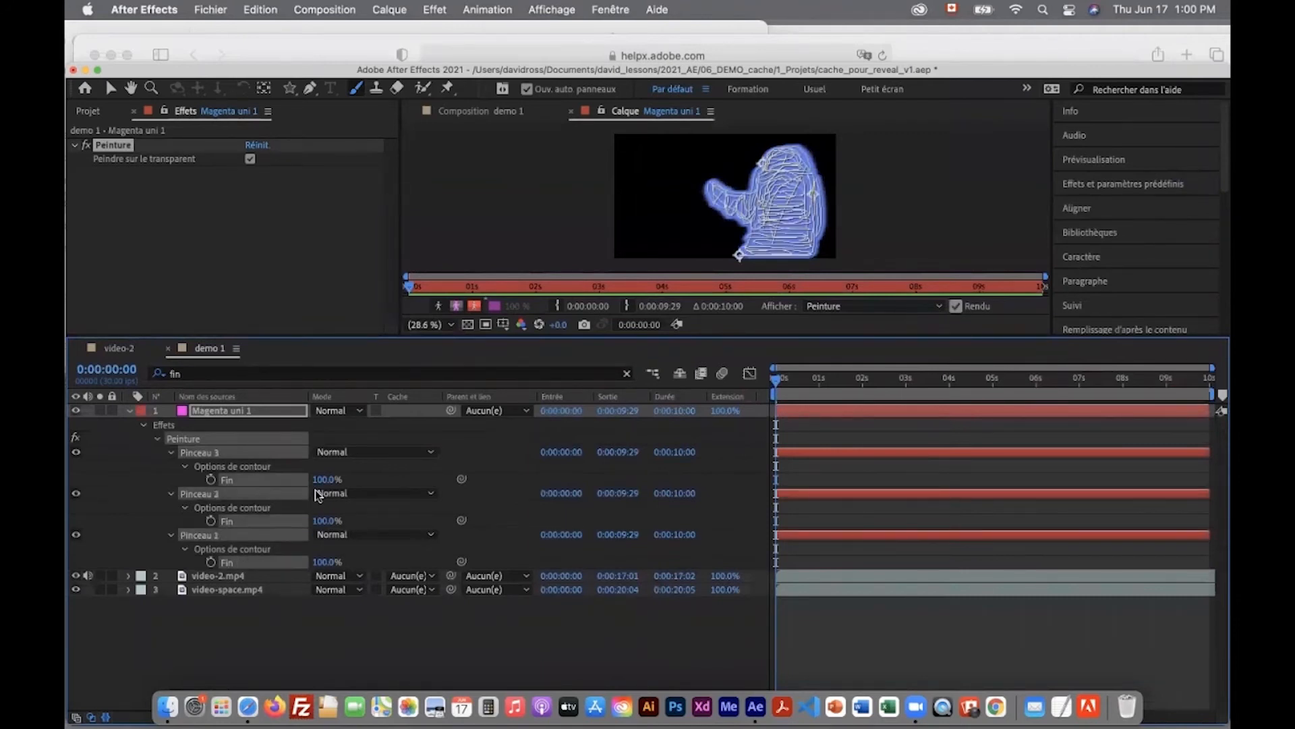
mouse_move(317, 479)
left_mouse_down()
mouse_move(249, 485)
mouse_move(349, 479)
left_mouse_up()
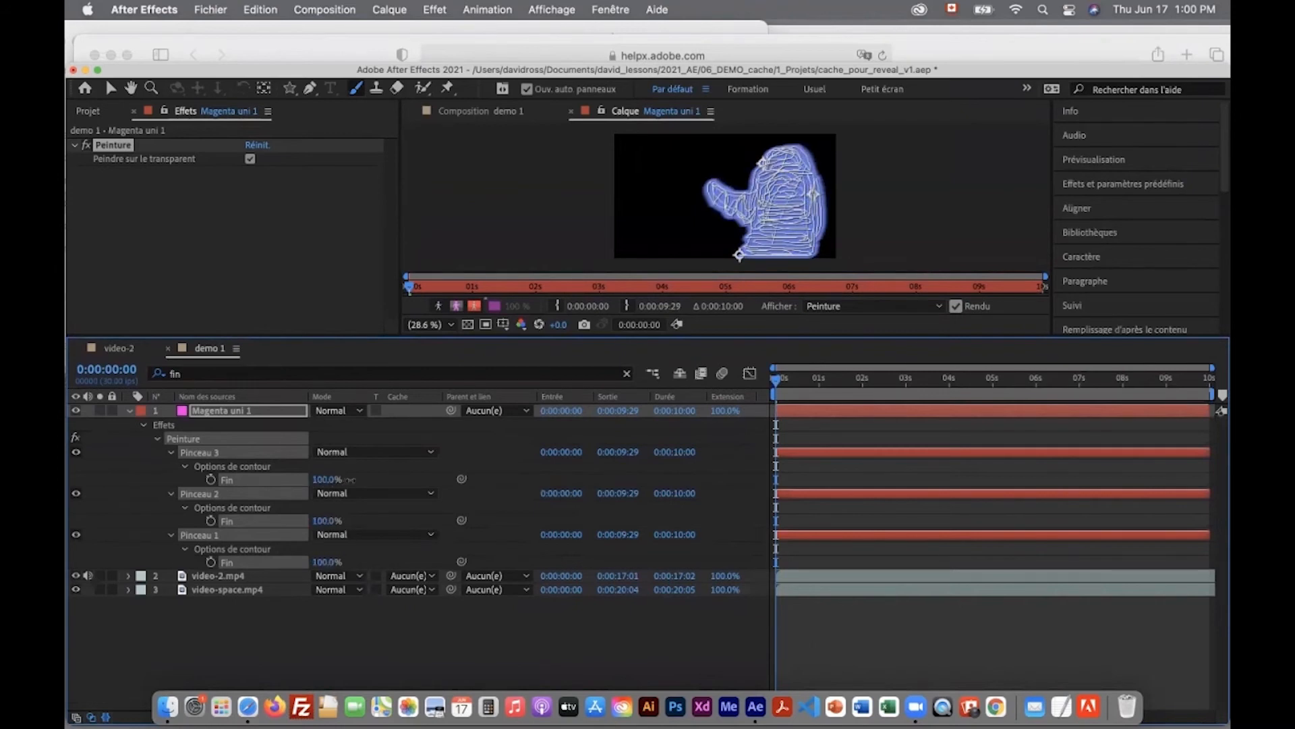
mouse_move(349, 479)
left_mouse_down()
mouse_move(227, 479)
mouse_move(358, 479)
left_mouse_up()
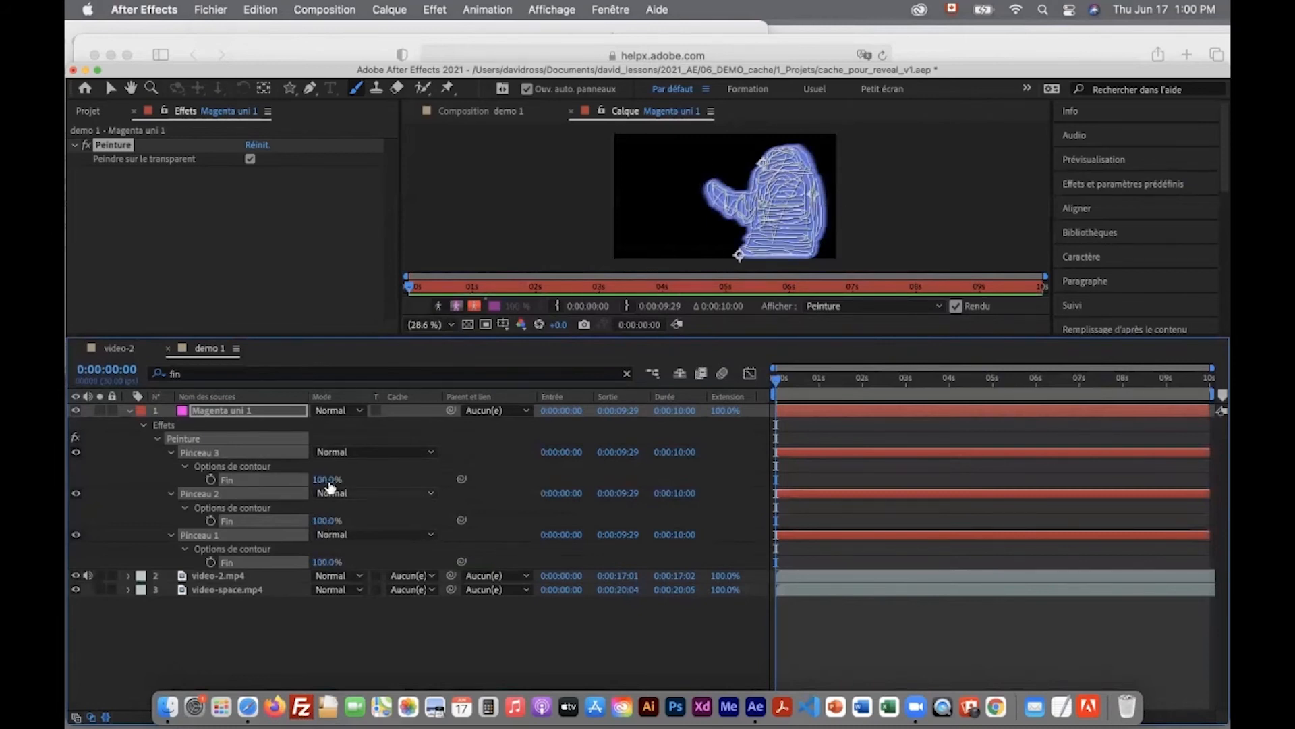
left_click_drag(317, 480, 239, 483)
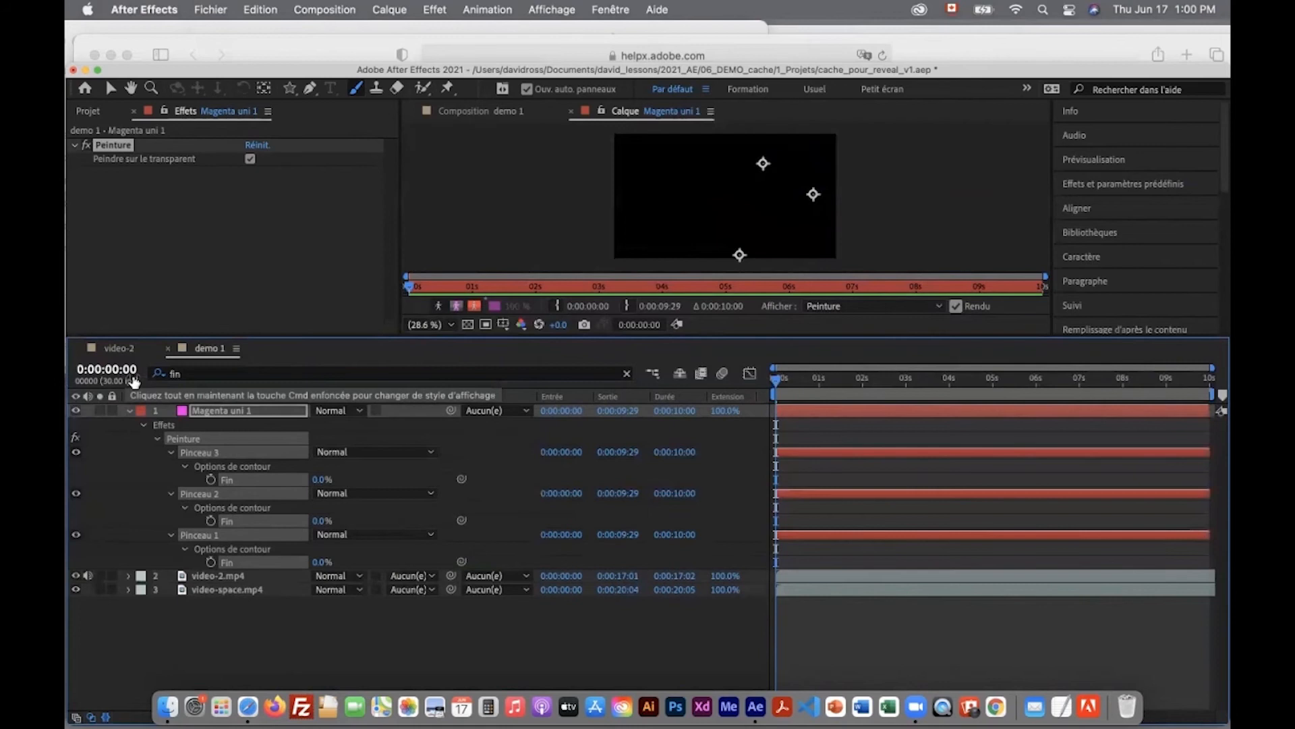
Step: Turn on Fin keyframing for Pinceau 3, Pinceau 2 and Pinceau 1 at 0:00:00:00
left_click(210, 479)
left_click(210, 520)
left_click(210, 562)
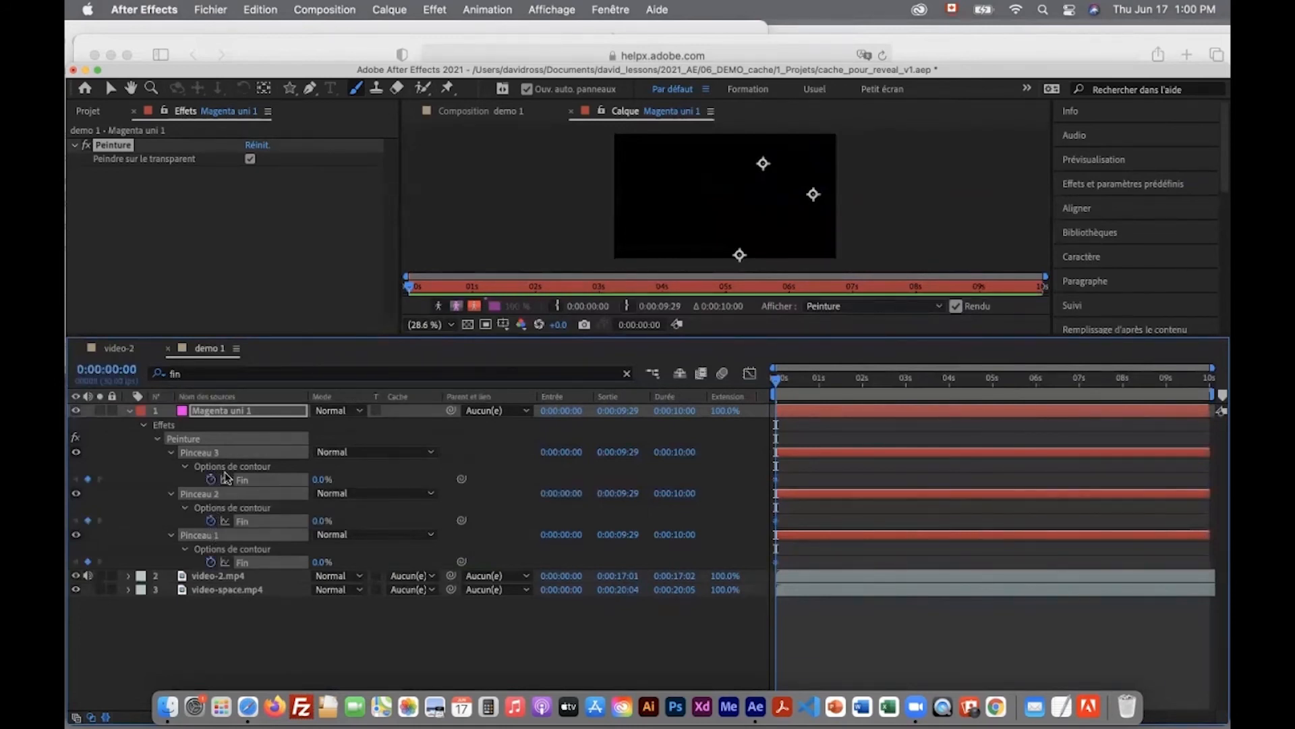
left_click(209, 575)
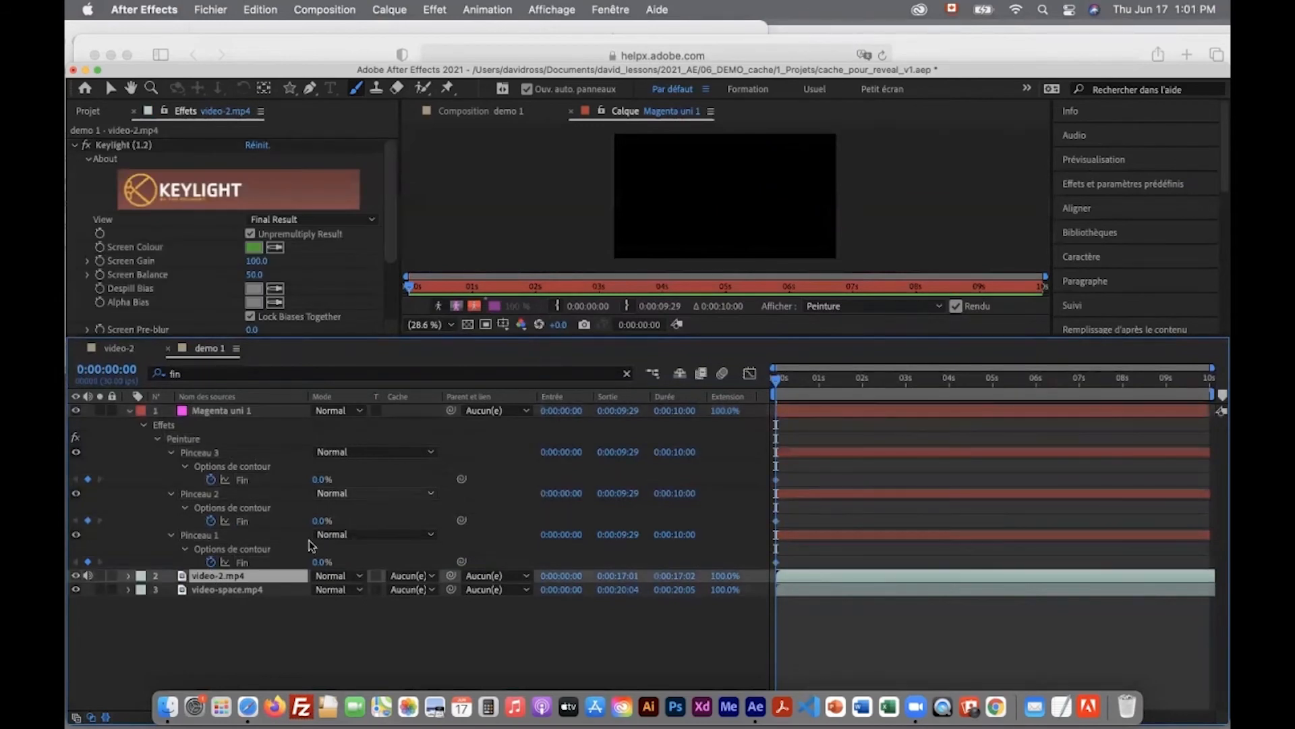
Step: Keyframe Fin at 100% for all three Pinceau strokes at 0:00:01:15 and preview the painted animation
left_click(330, 518)
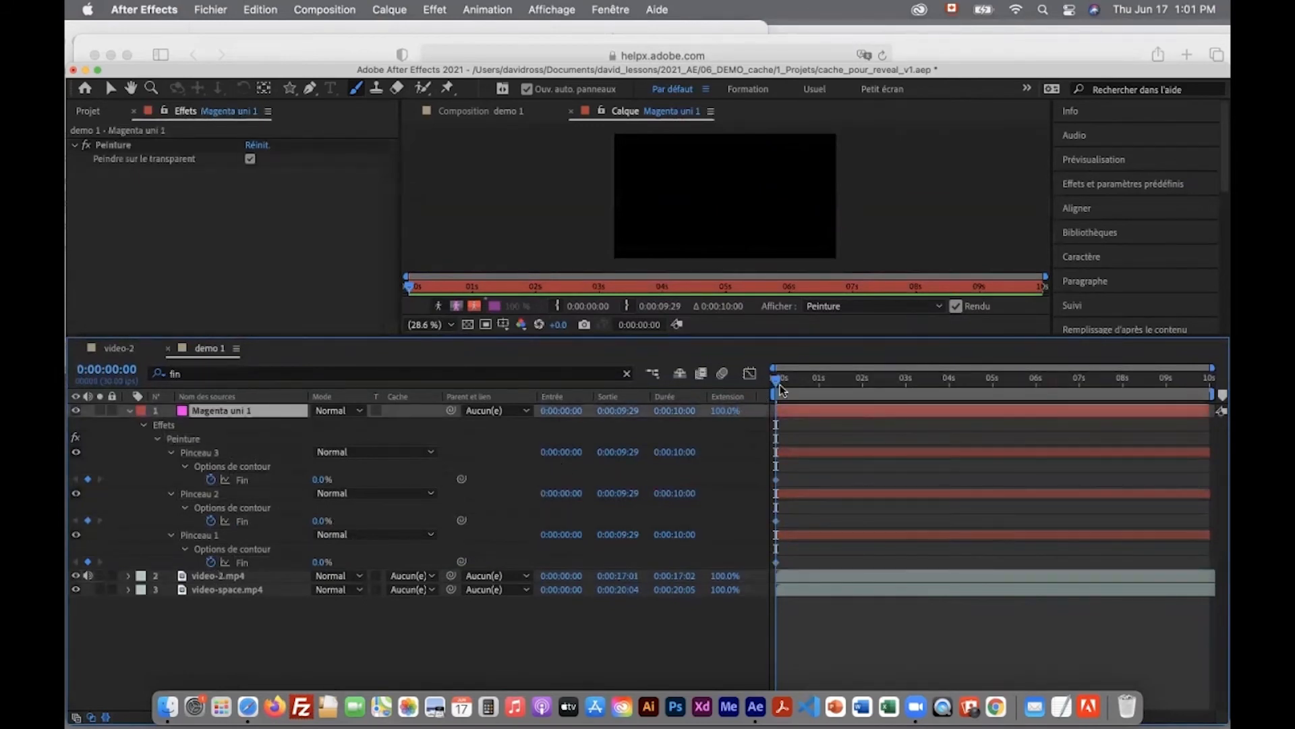
mouse_move(779, 383)
left_mouse_down()
mouse_move(829, 393)
mouse_move(779, 394)
mouse_move(841, 403)
left_mouse_up()
left_click_drag(321, 479, 405, 479)
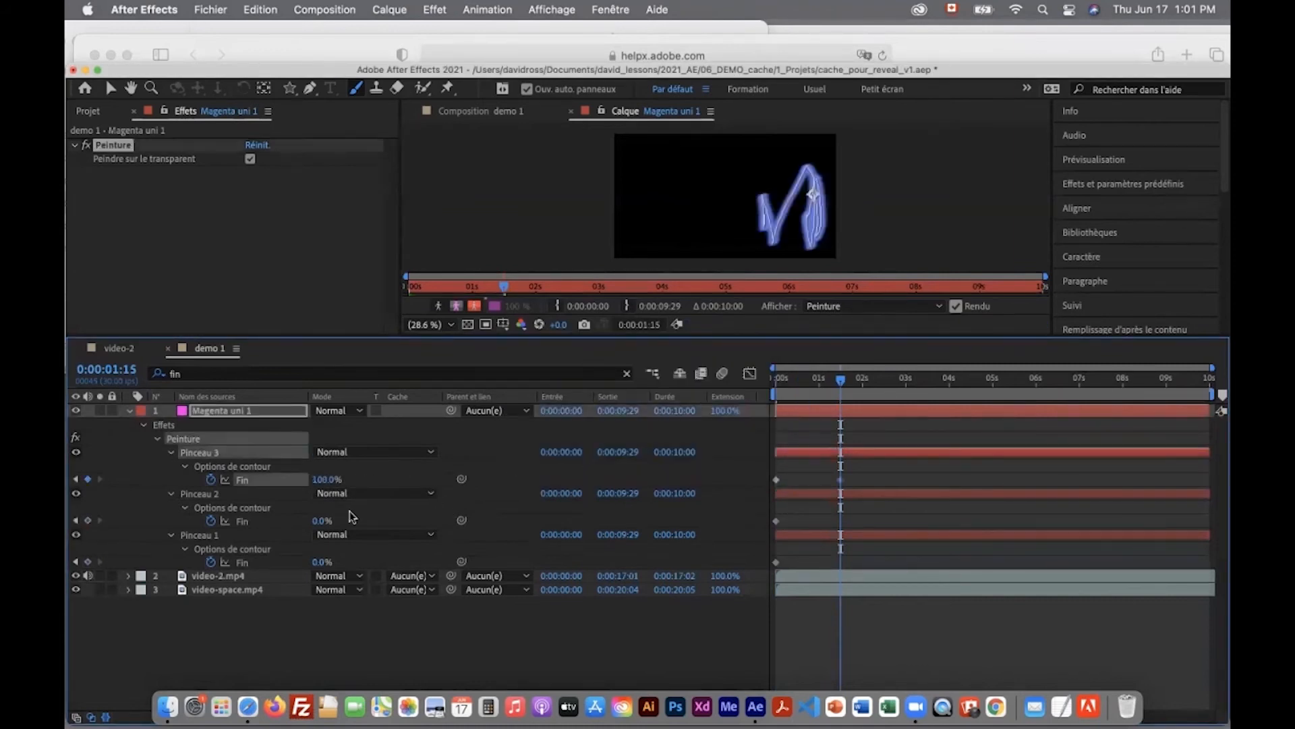
left_click_drag(317, 521, 510, 508)
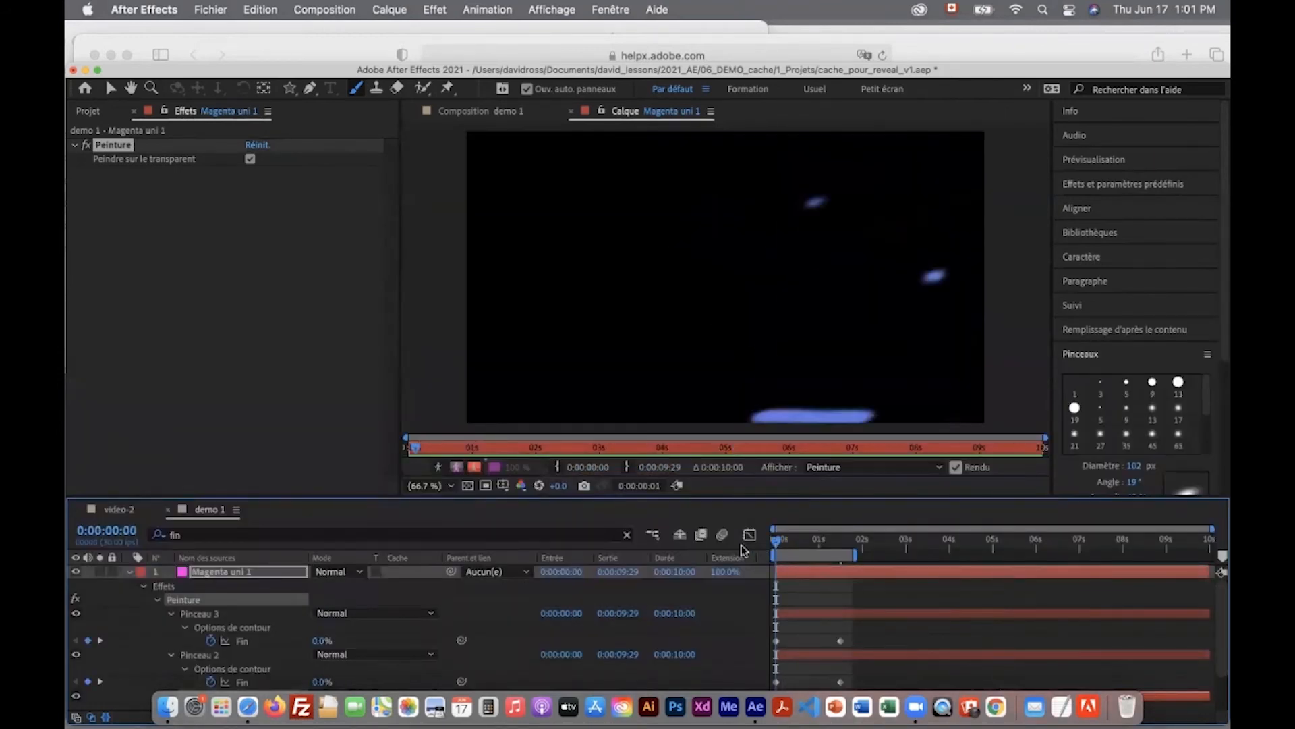
key("space")
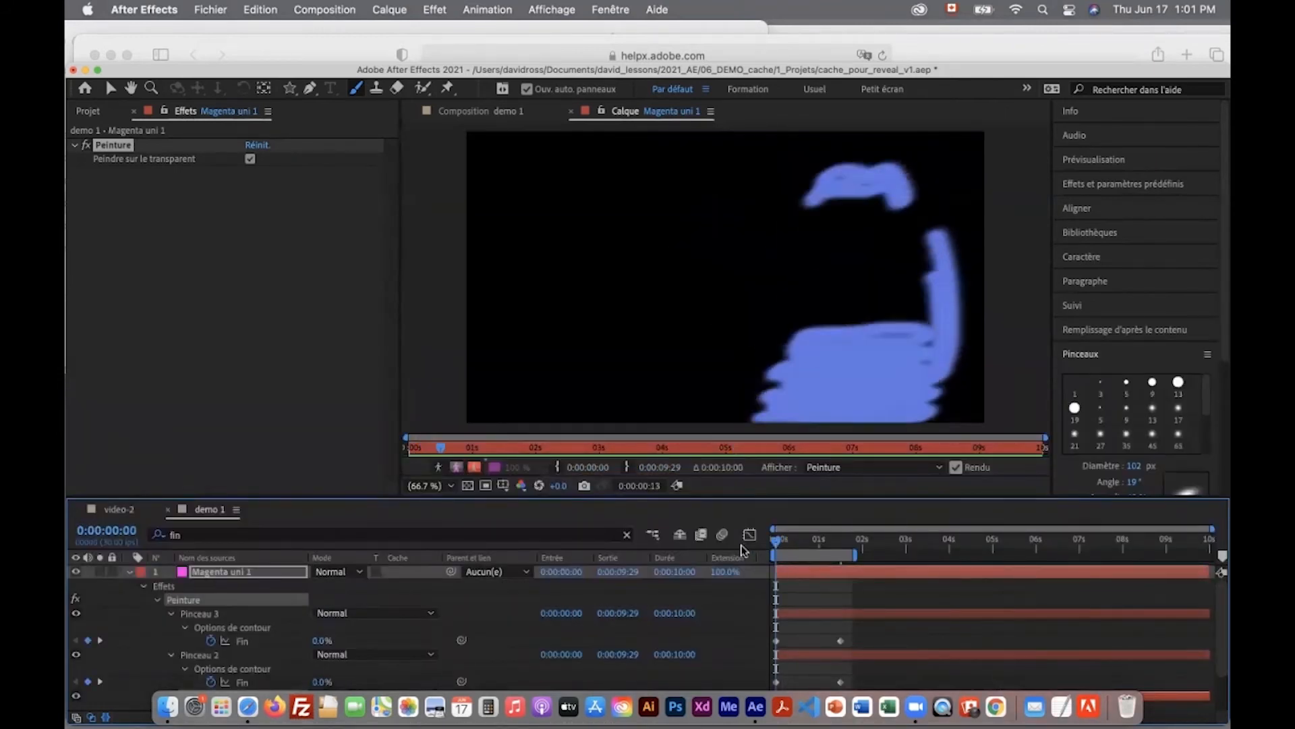
Step: Set the track matte of video-2.mp4 to Alpha Magenta uni 1 in the demo 1 composition and preview the reveal
left_click(482, 114)
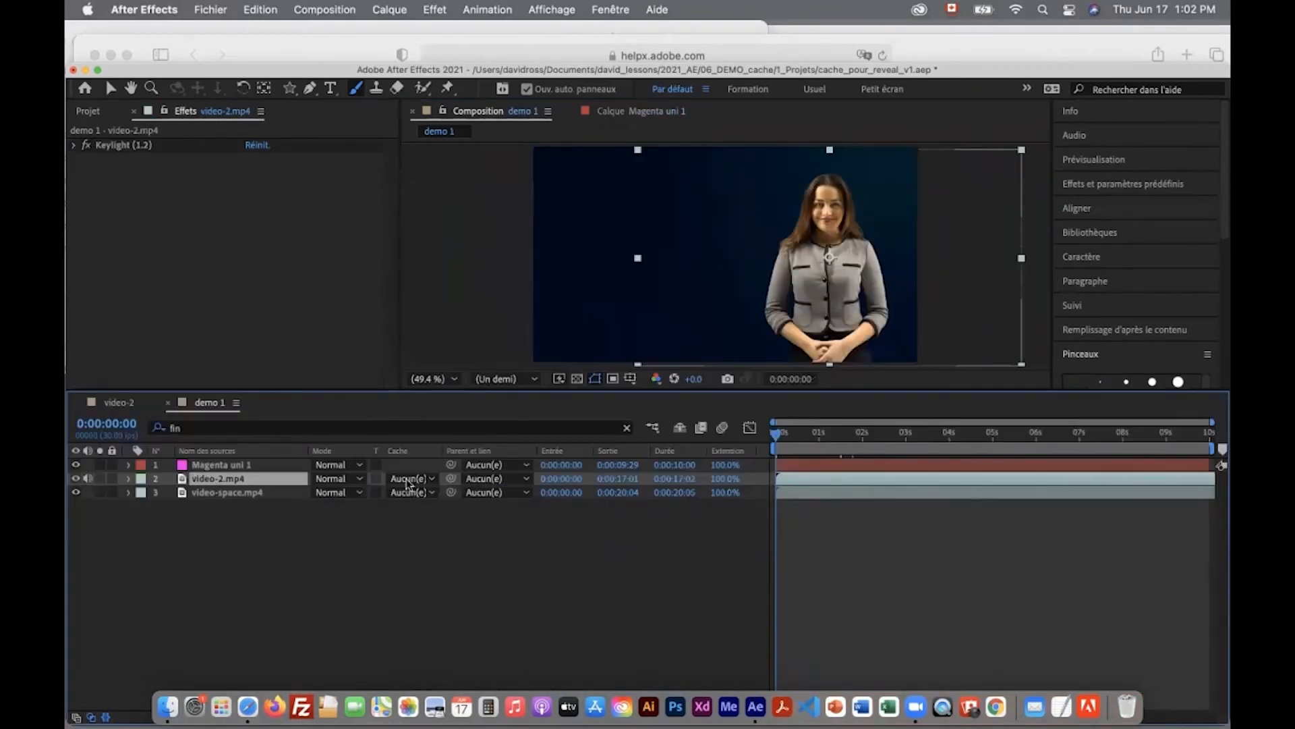
left_click(422, 478)
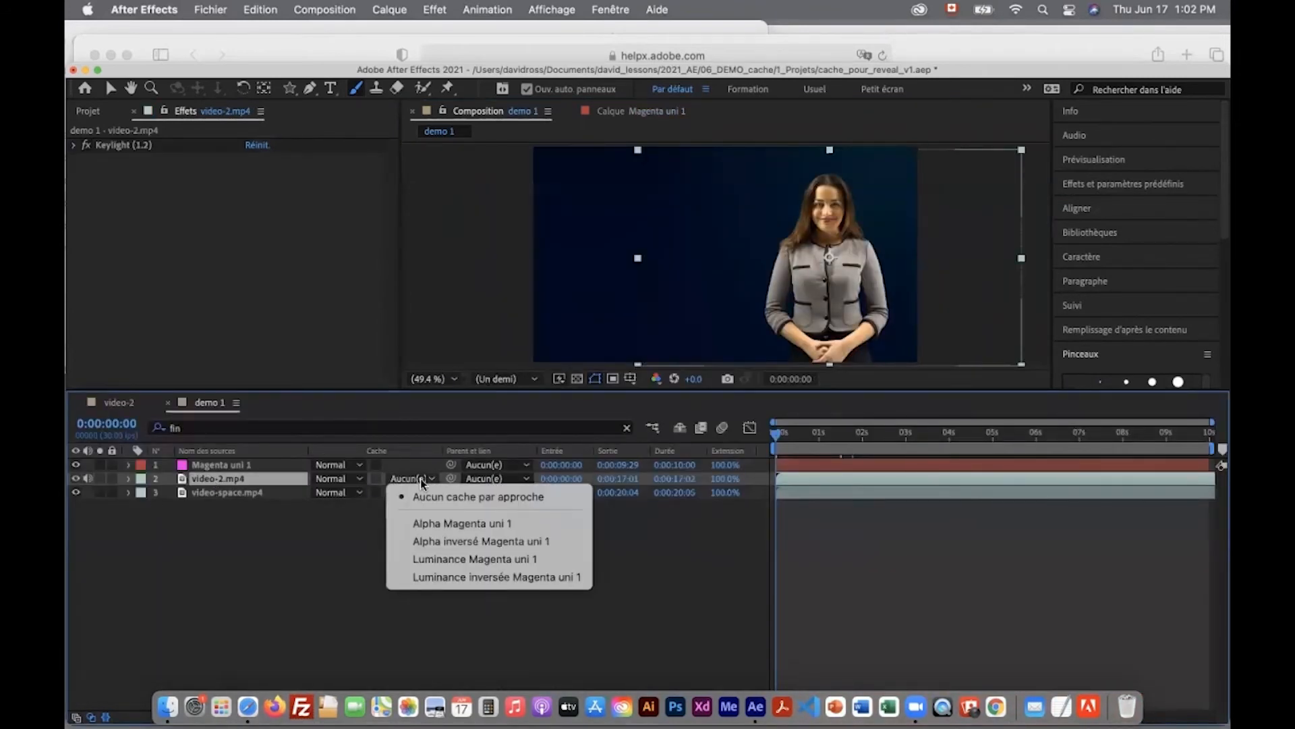
left_click(439, 524)
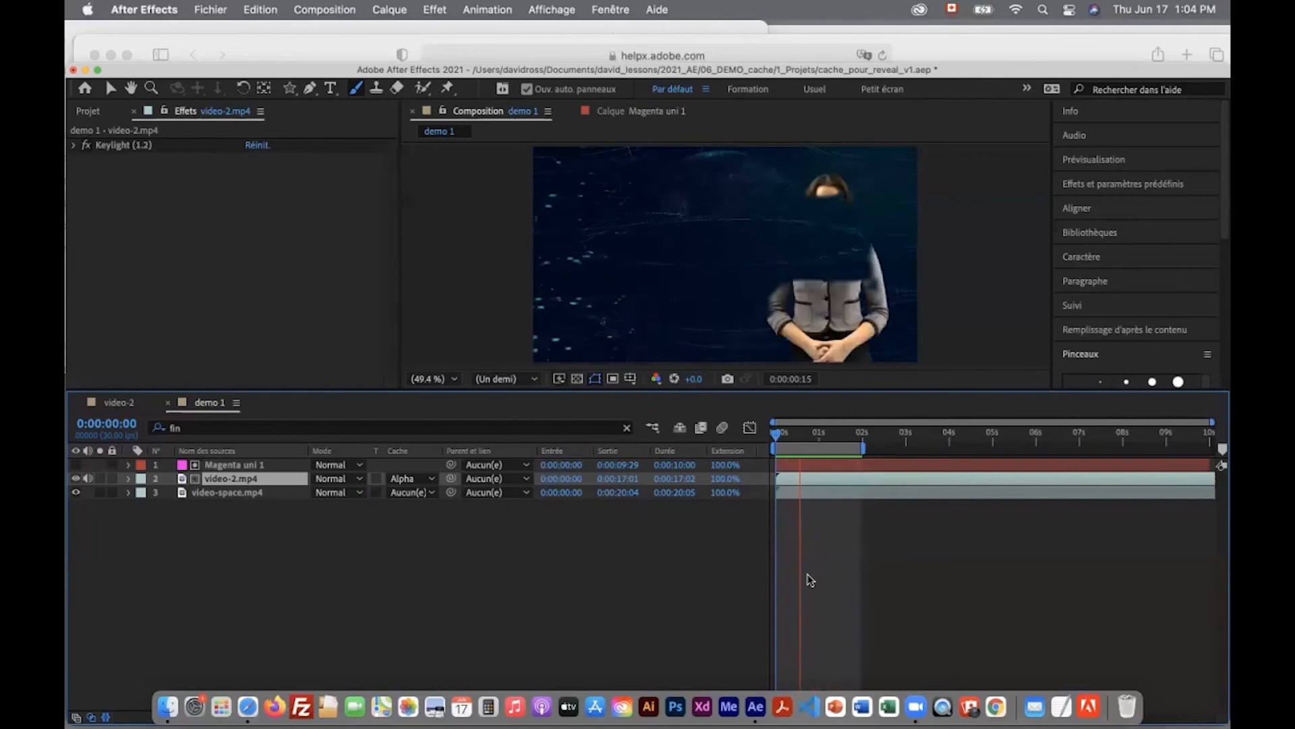
key("space")
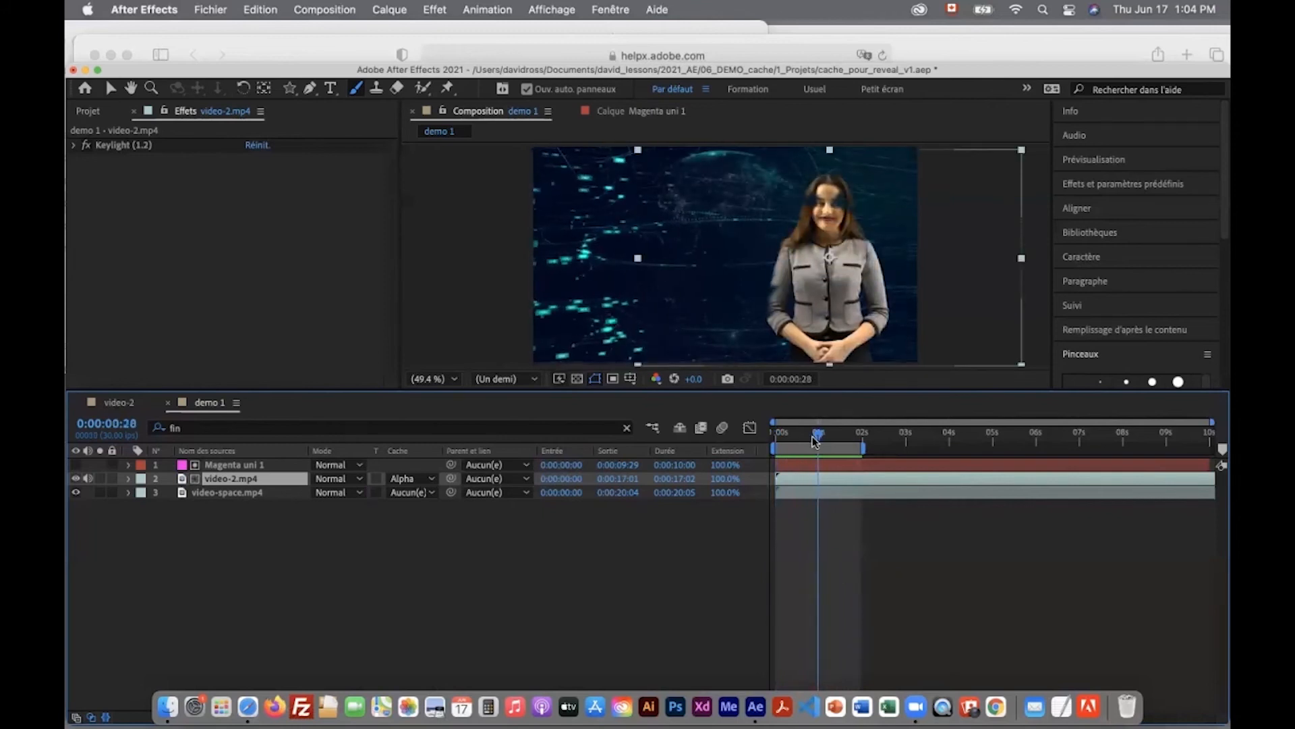
left_click_drag(822, 442, 803, 443)
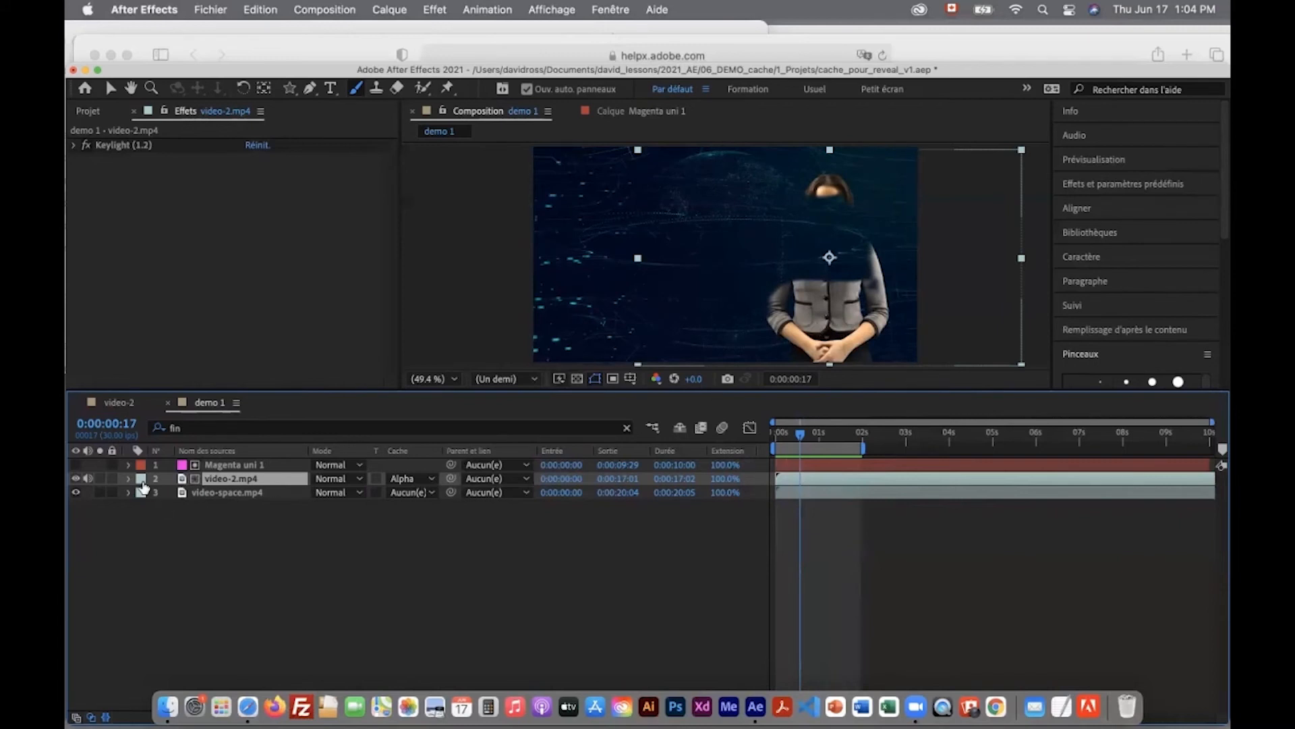
Step: Collapse the three strokes in the magenta solid's Peinture effect and delete Pinceau 2
left_click(129, 465)
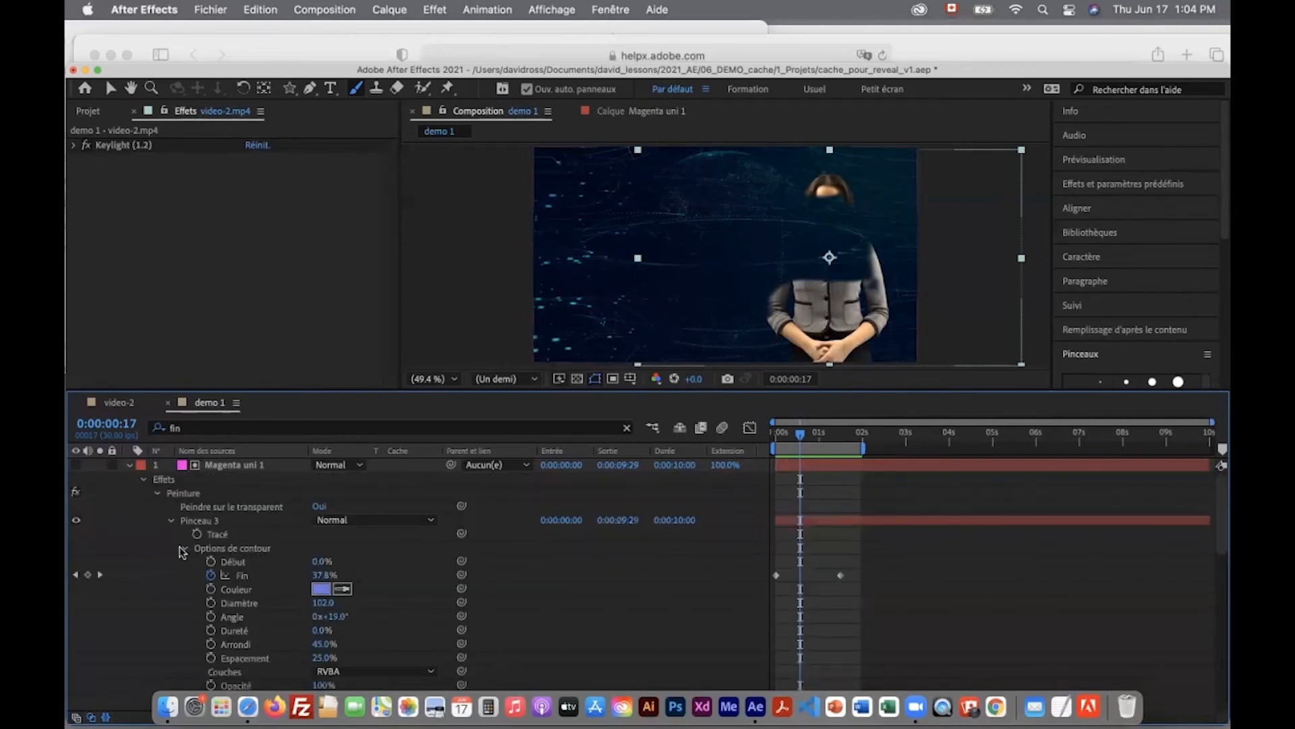
left_click(184, 548)
left_click(171, 521)
left_click(172, 534)
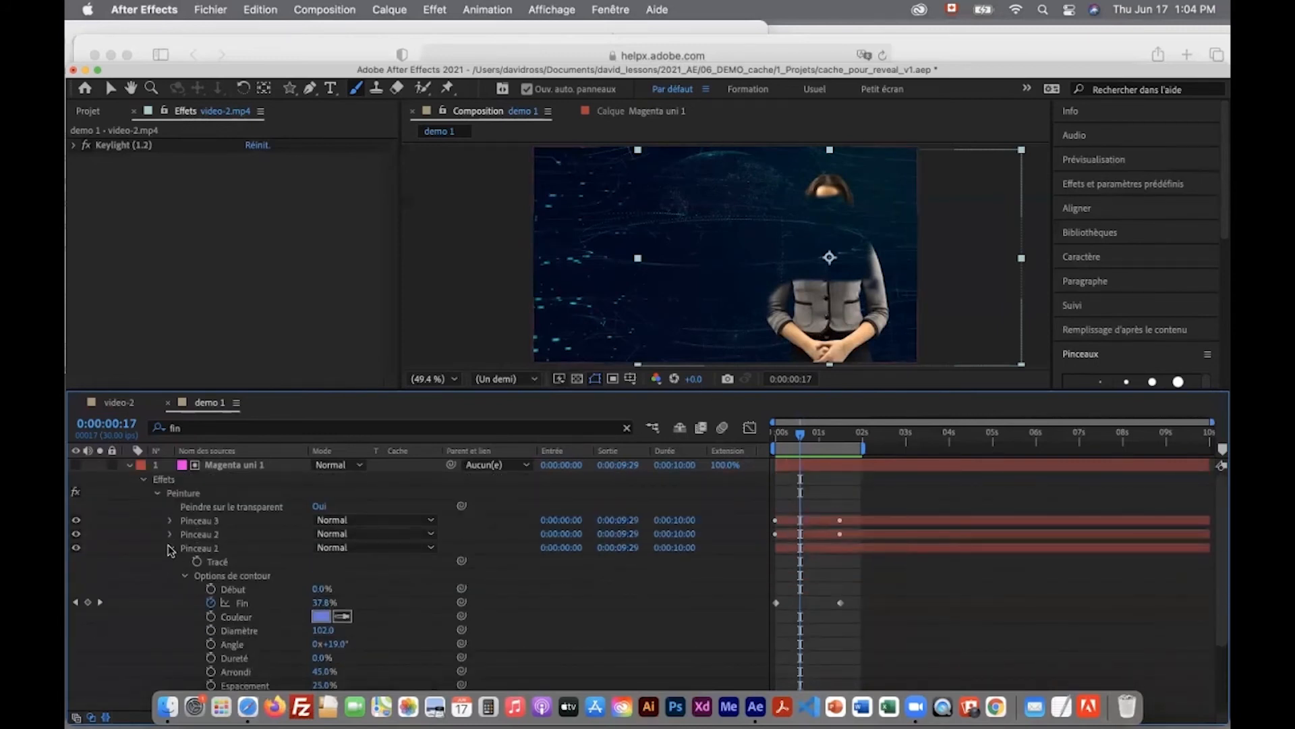
left_click(172, 548)
left_click(192, 534)
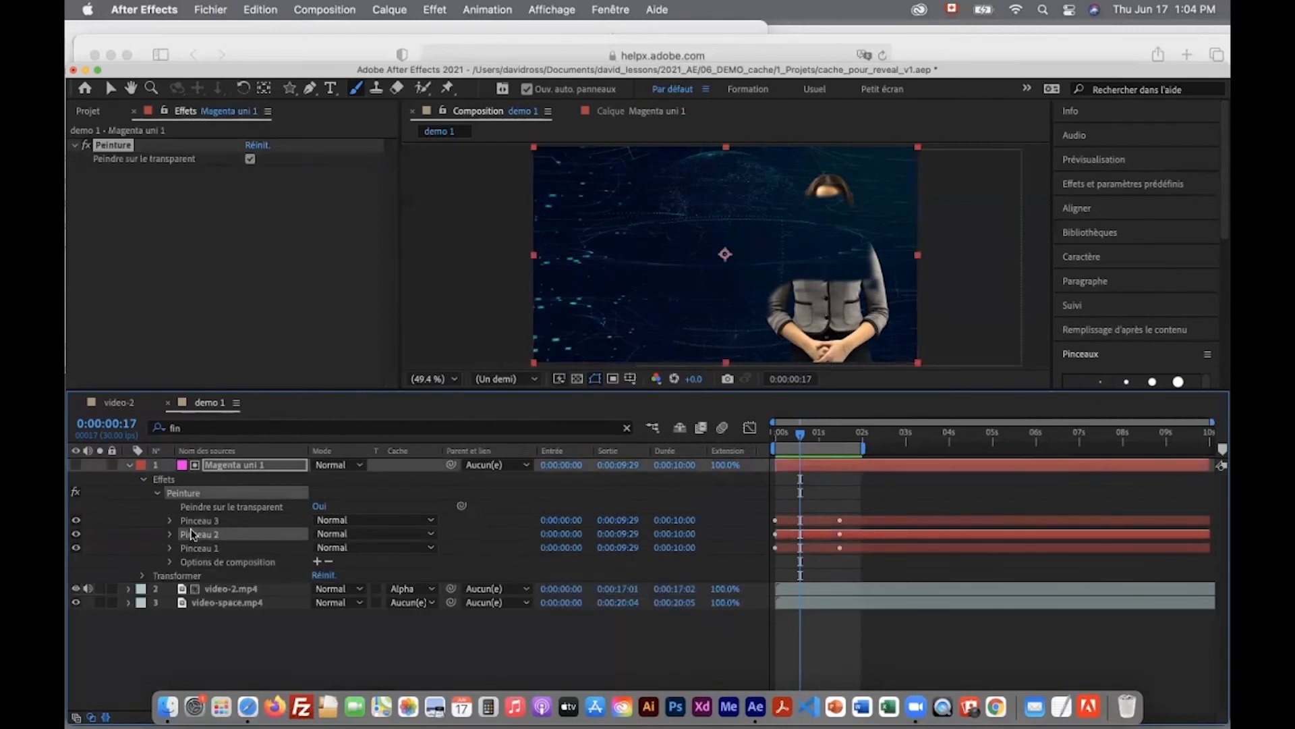
key("Delete")
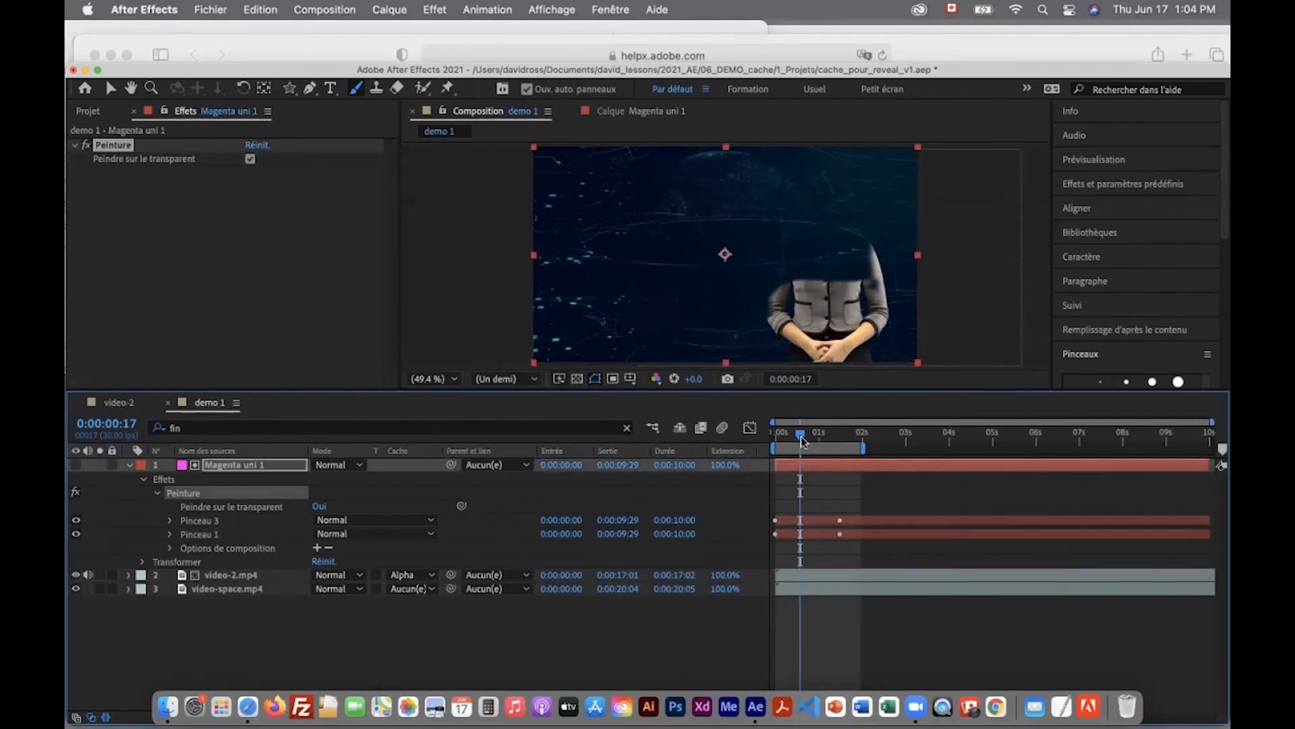
Step: Apply Flou encadré accéléré to the magenta solid with a blur radius of 33 and check the softened strokes over time
left_click(225, 541)
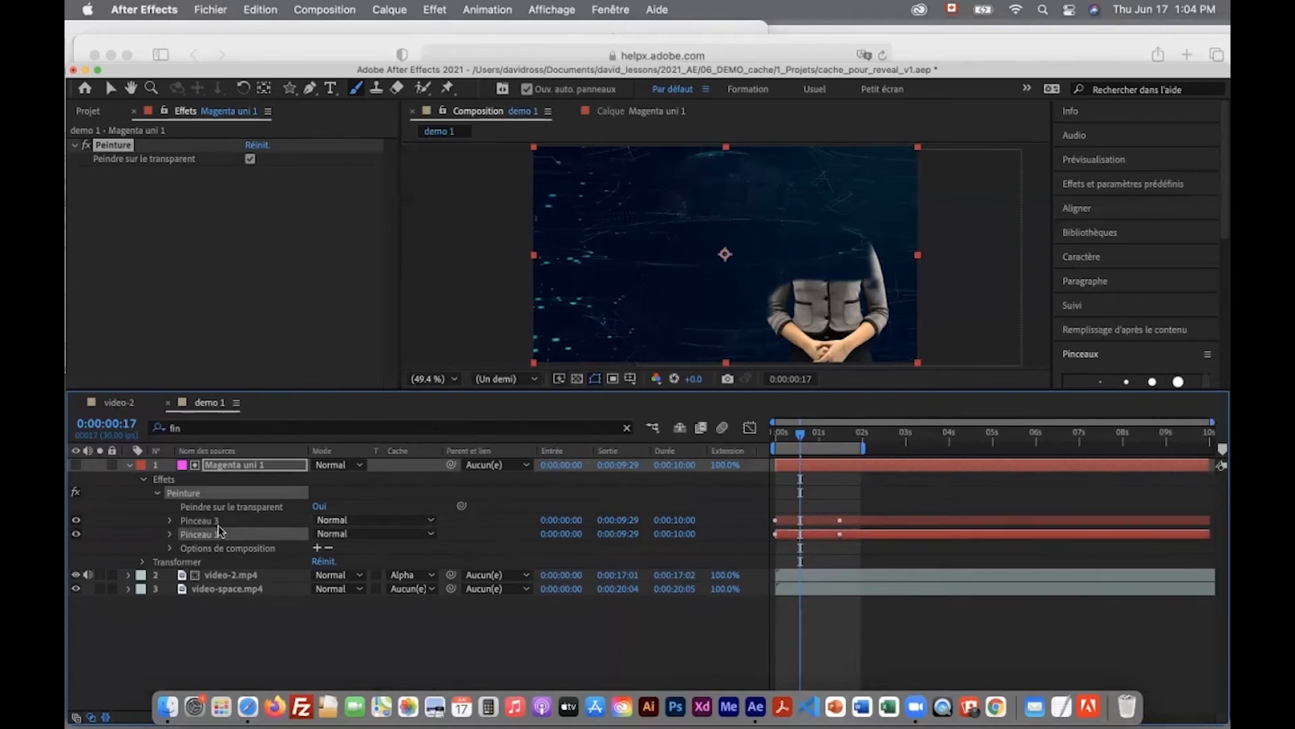
double_click(213, 465)
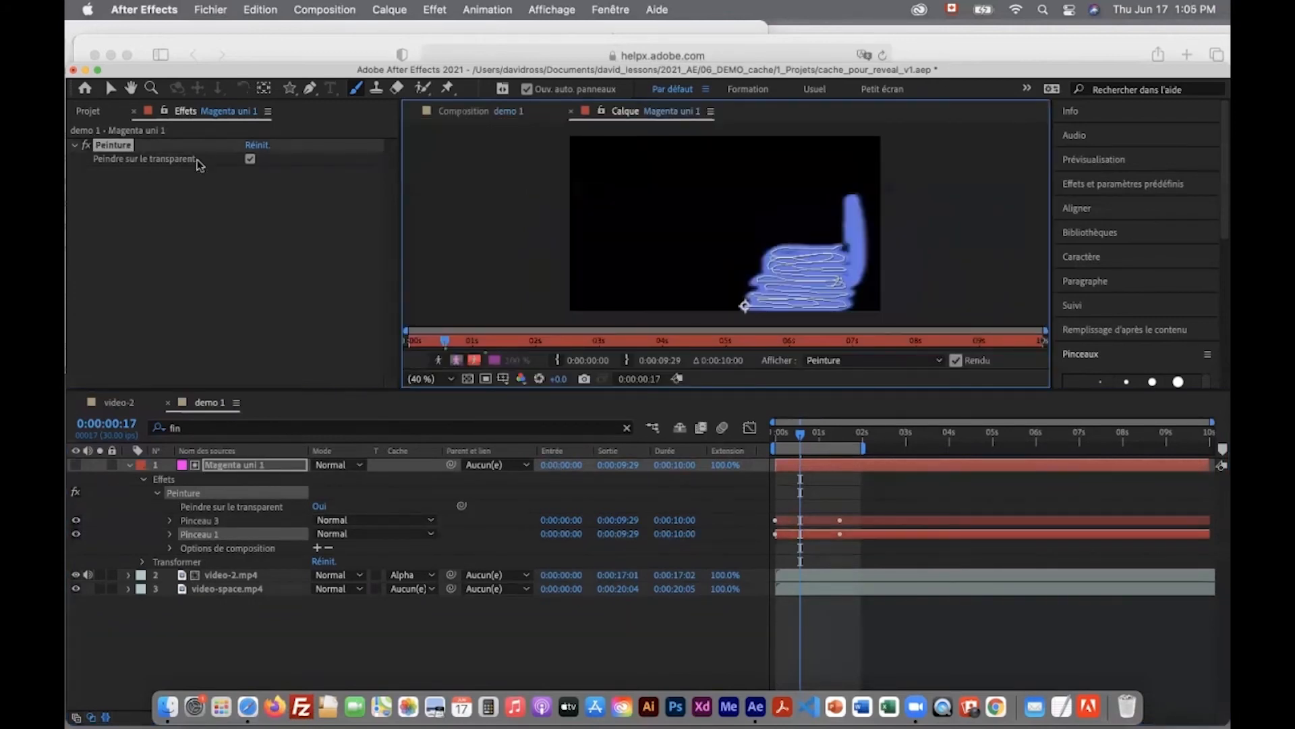
left_click(431, 9)
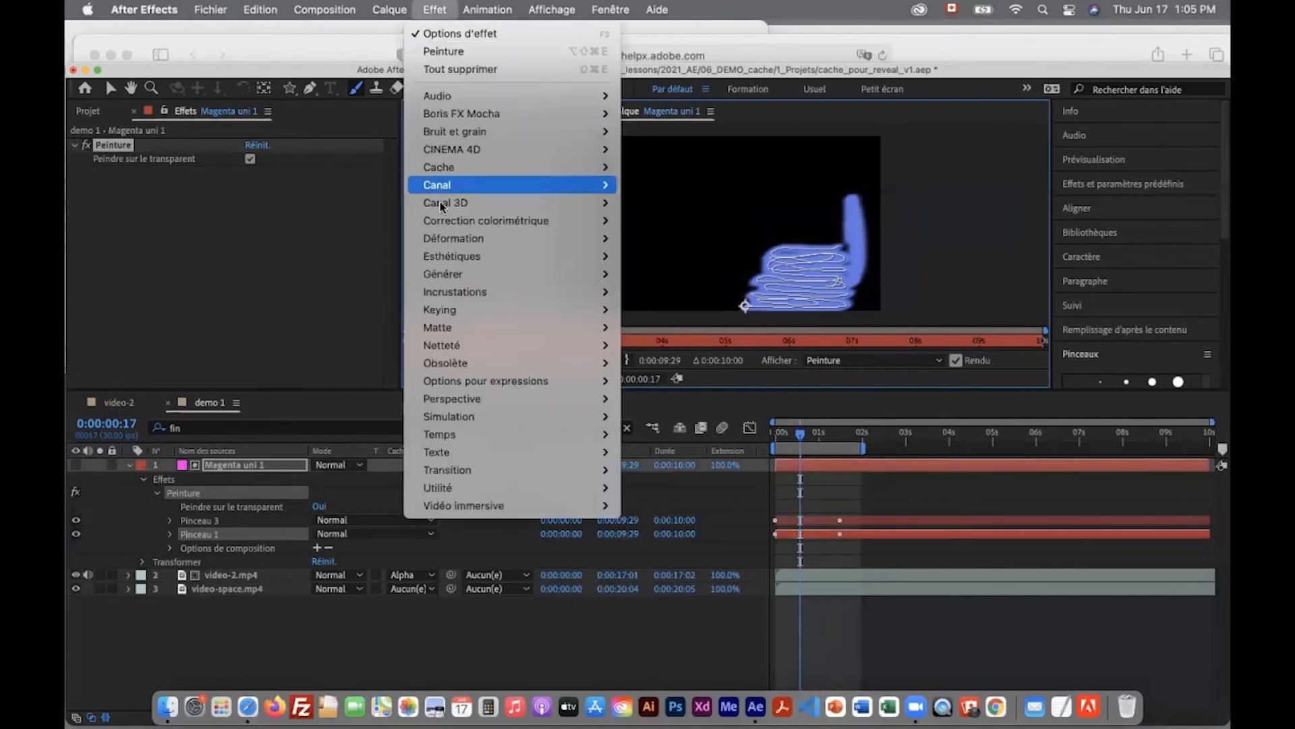
mouse_move(447, 349)
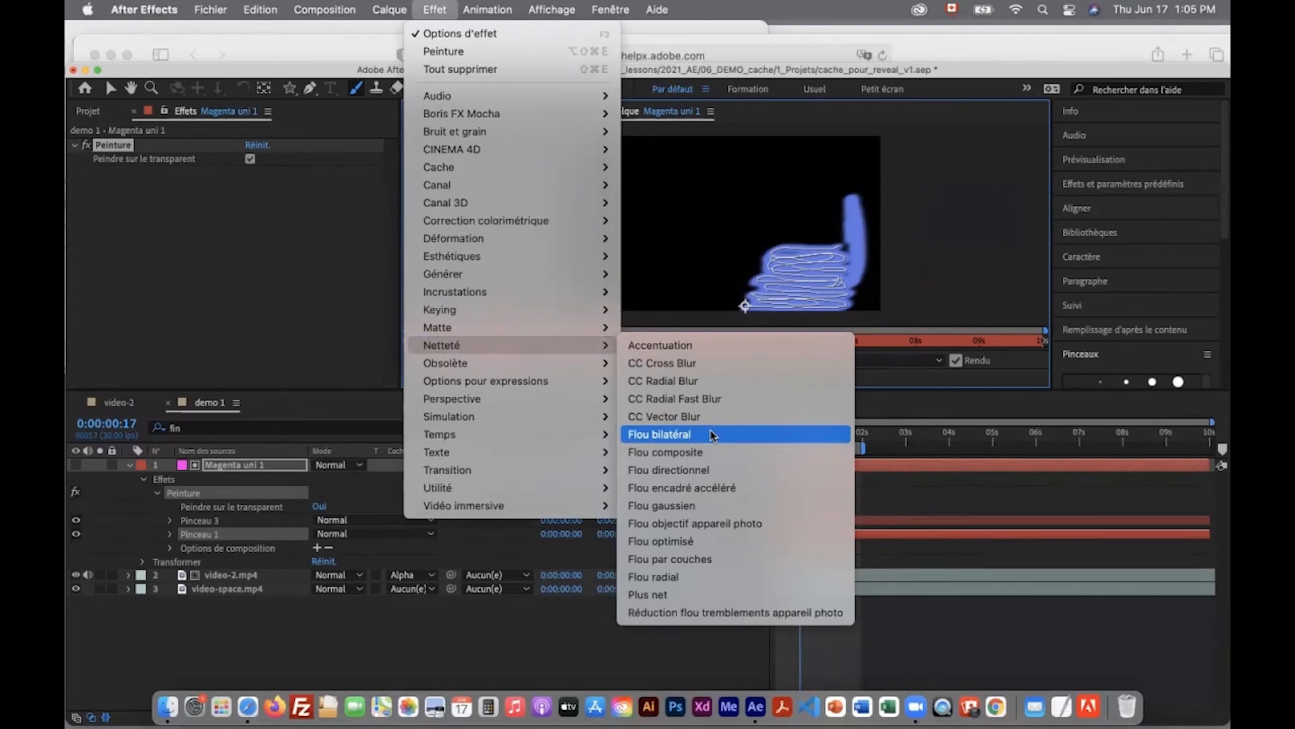
left_click(723, 495)
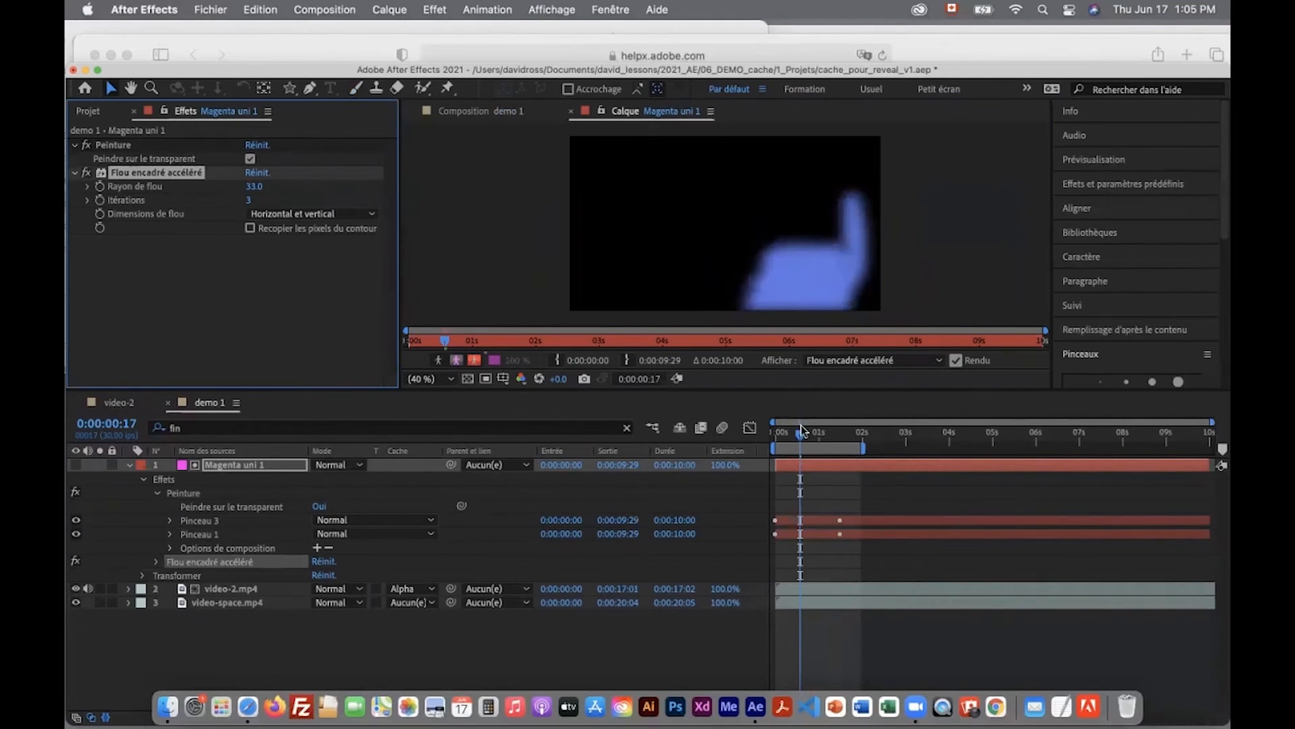
left_click_drag(799, 438, 828, 435)
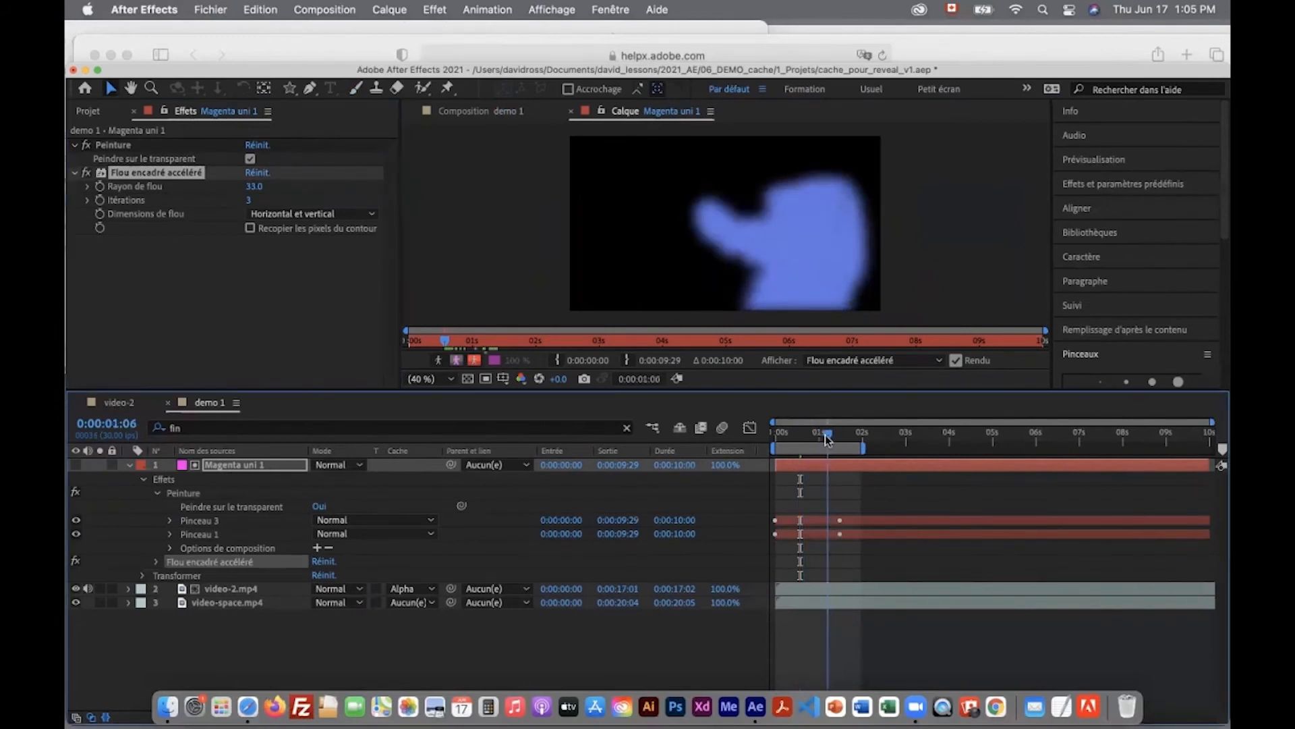
Step: Clear the timeline filter, then scale the magenta matte to 120%, reposition it over the presenter and preview the reveal
left_click(627, 428)
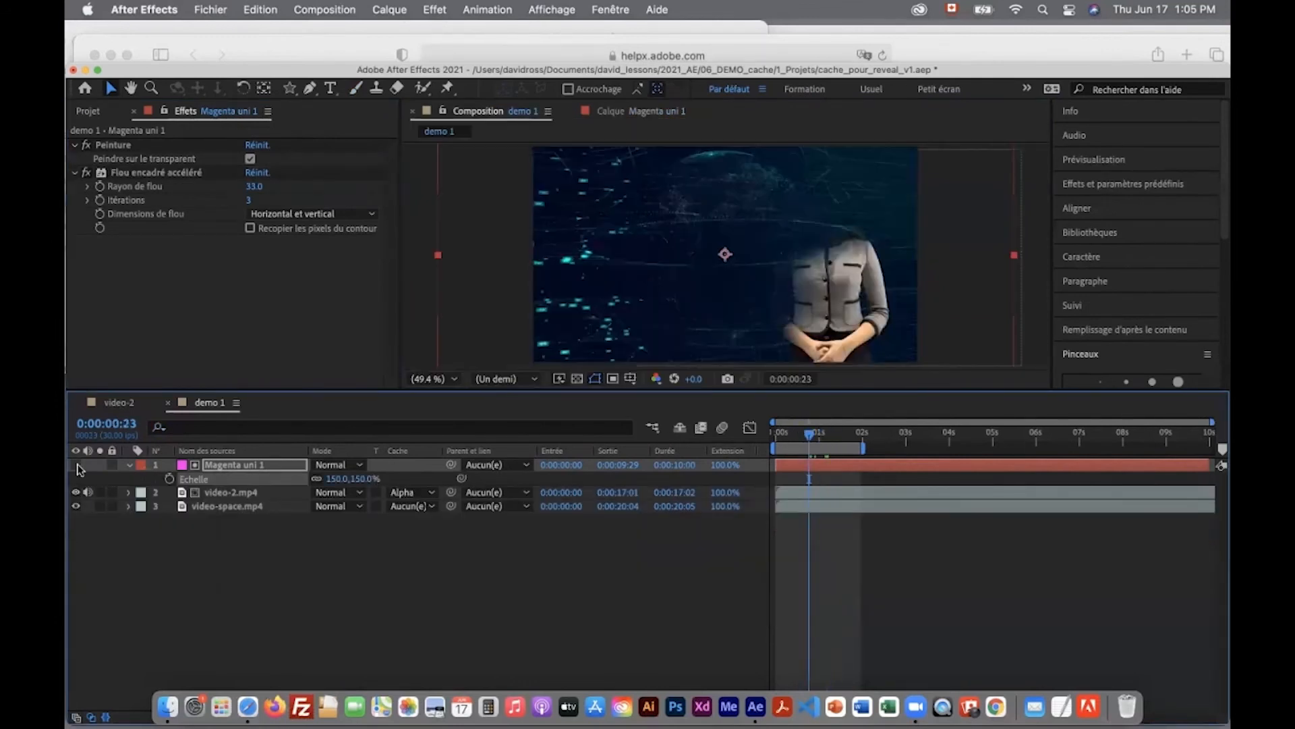
left_click(76, 464)
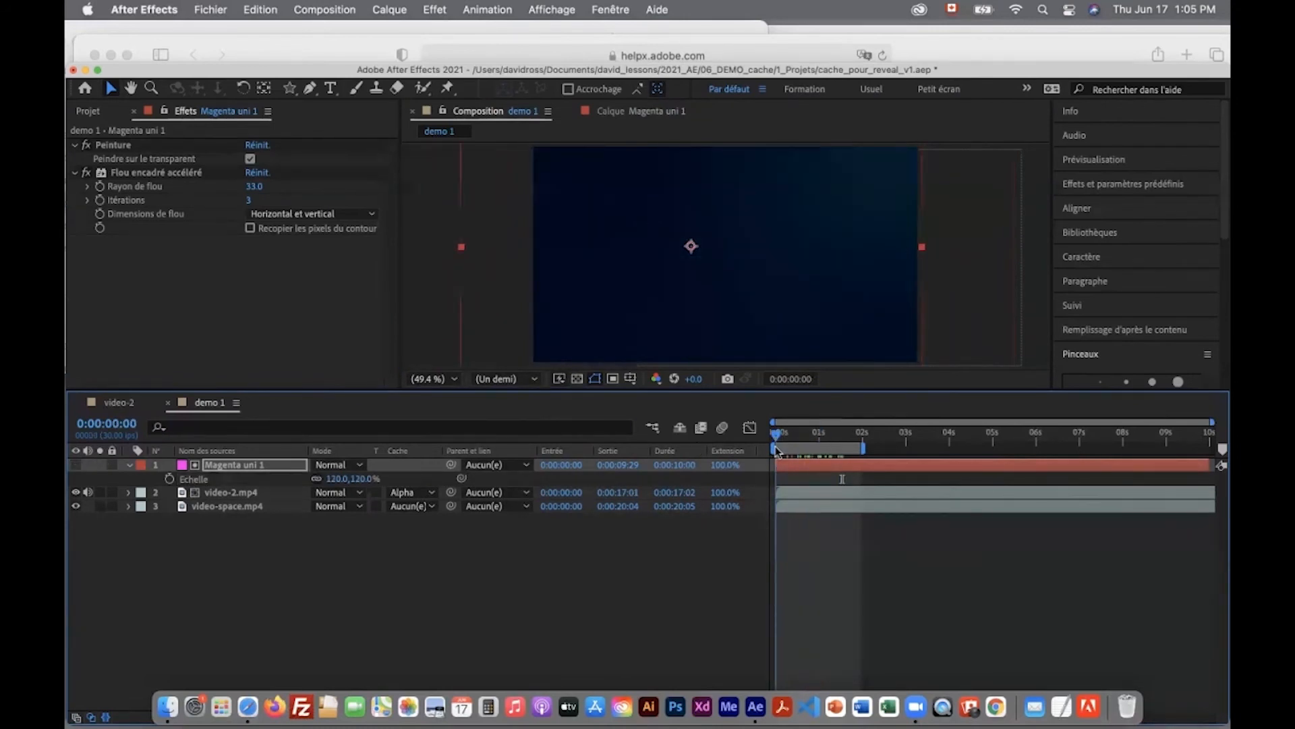
key("space")
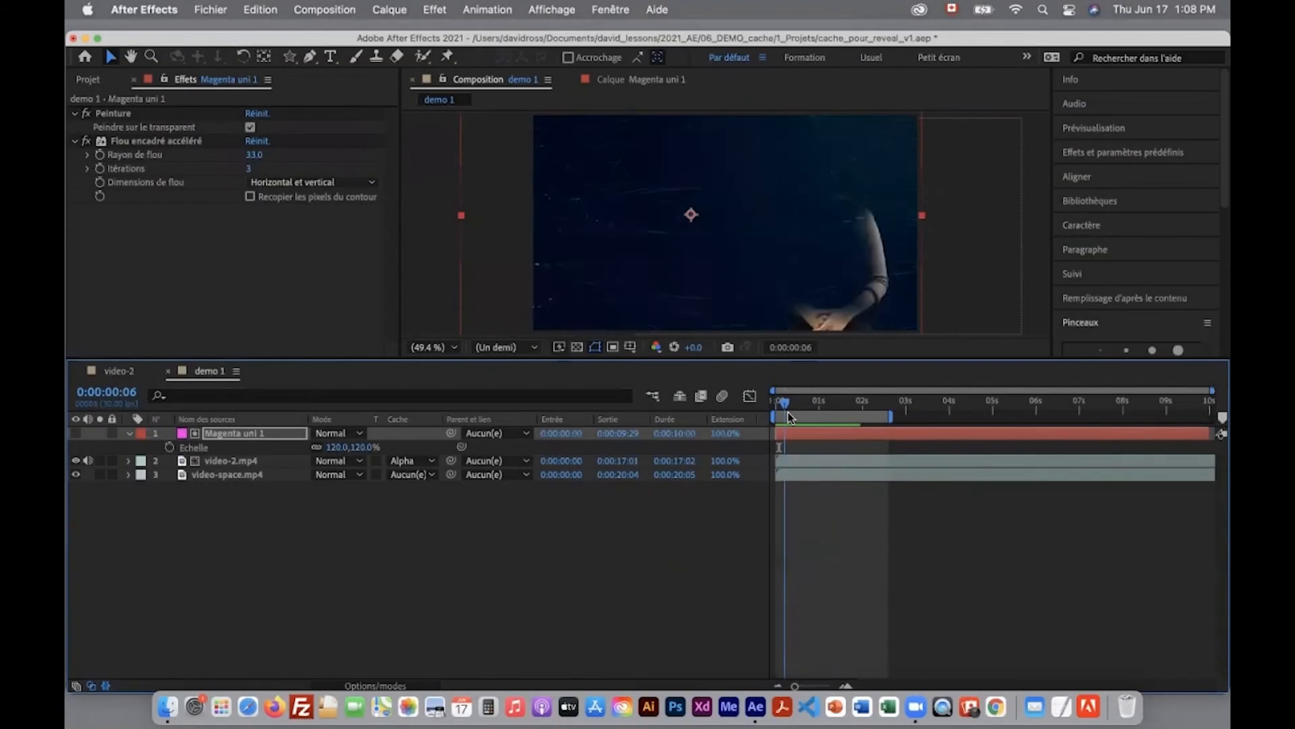
left_click_drag(788, 411, 833, 415)
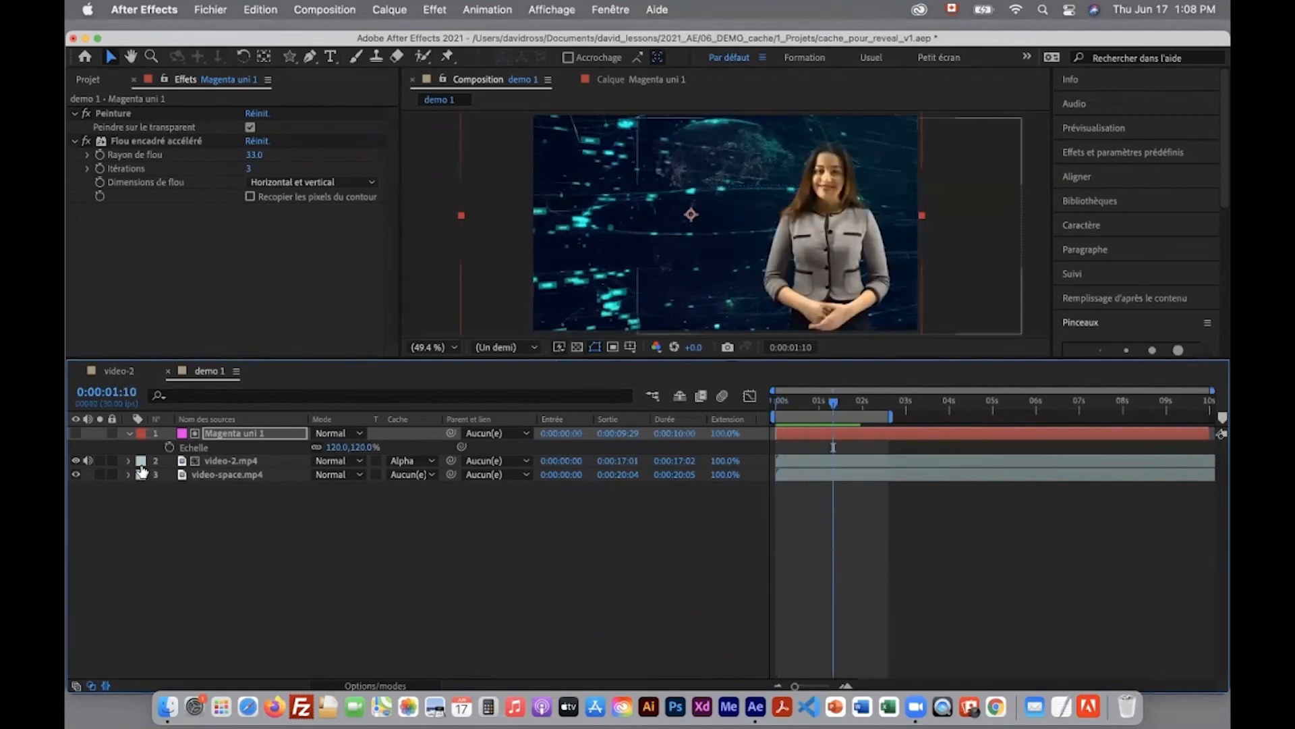
Step: Duplicate the magenta matte and video-2.mp4 layers together and shift the duplicates to start at 0:00:00:15
left_click_drag(834, 403, 761, 417)
left_click(230, 460)
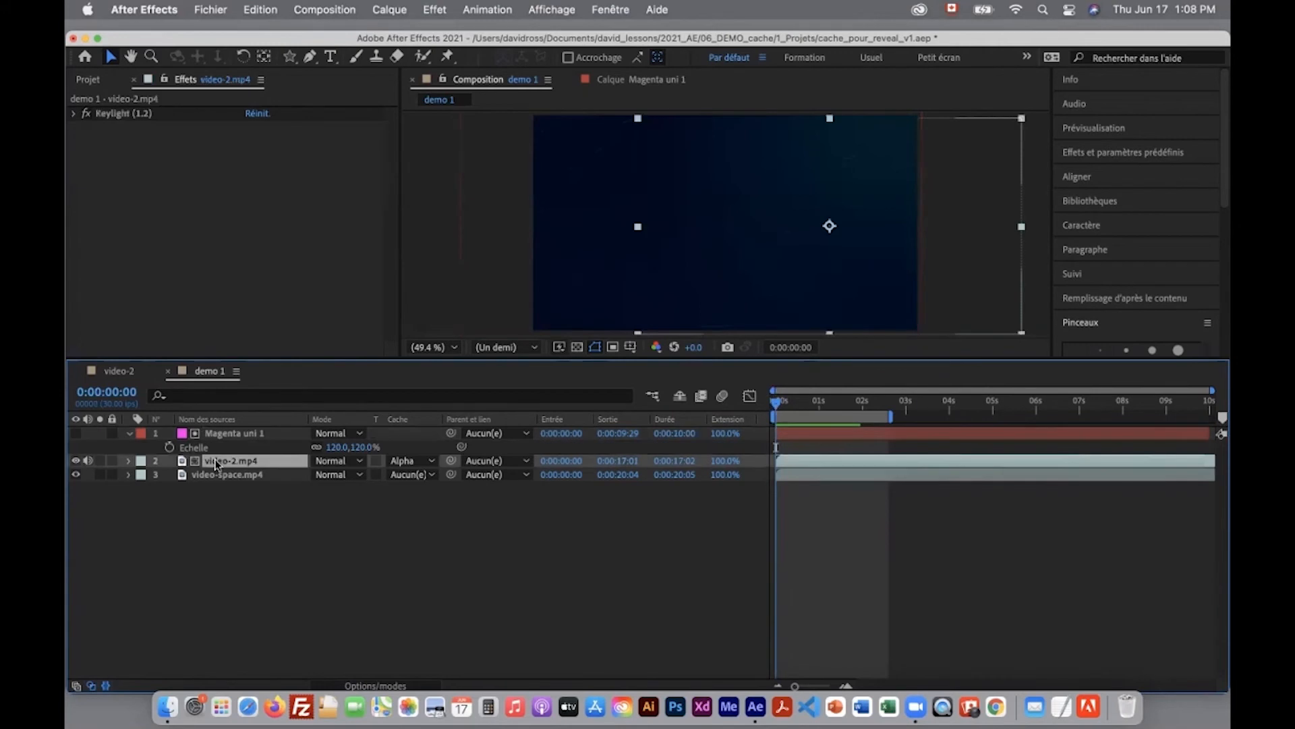
left_click(239, 435, "shift")
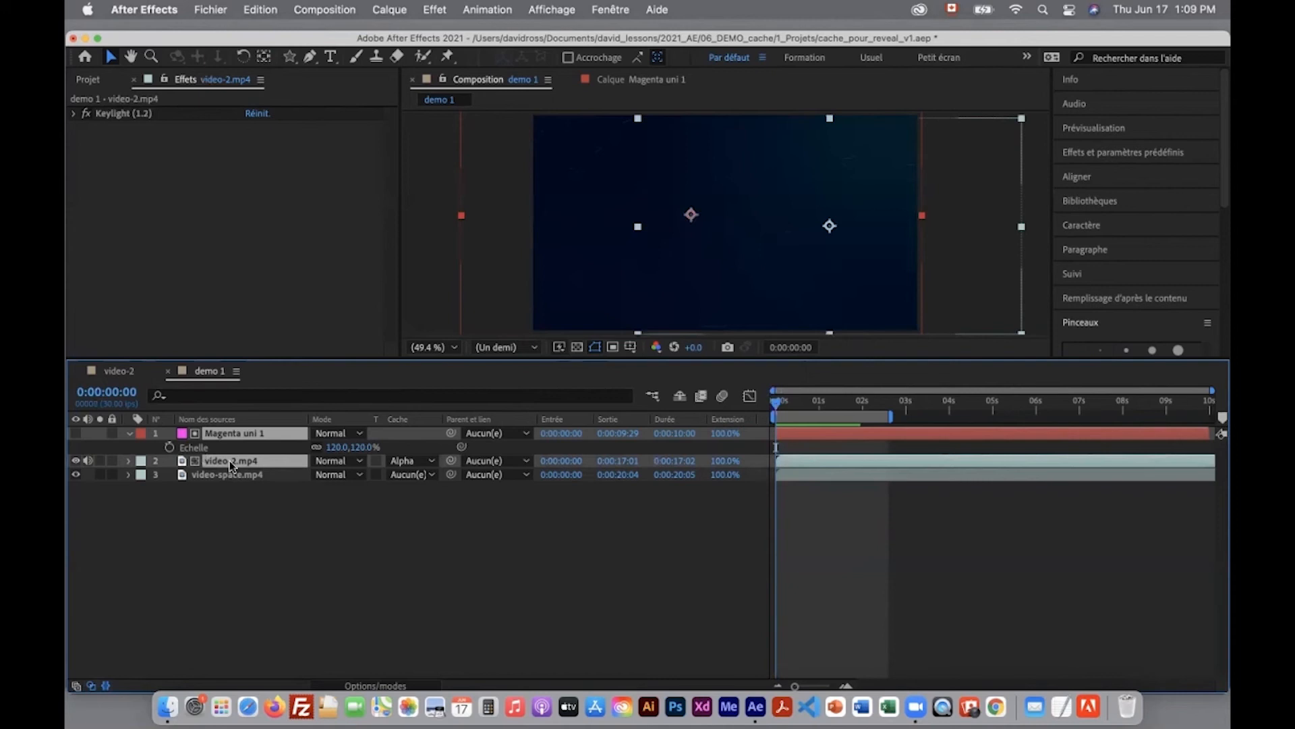
key("super+d")
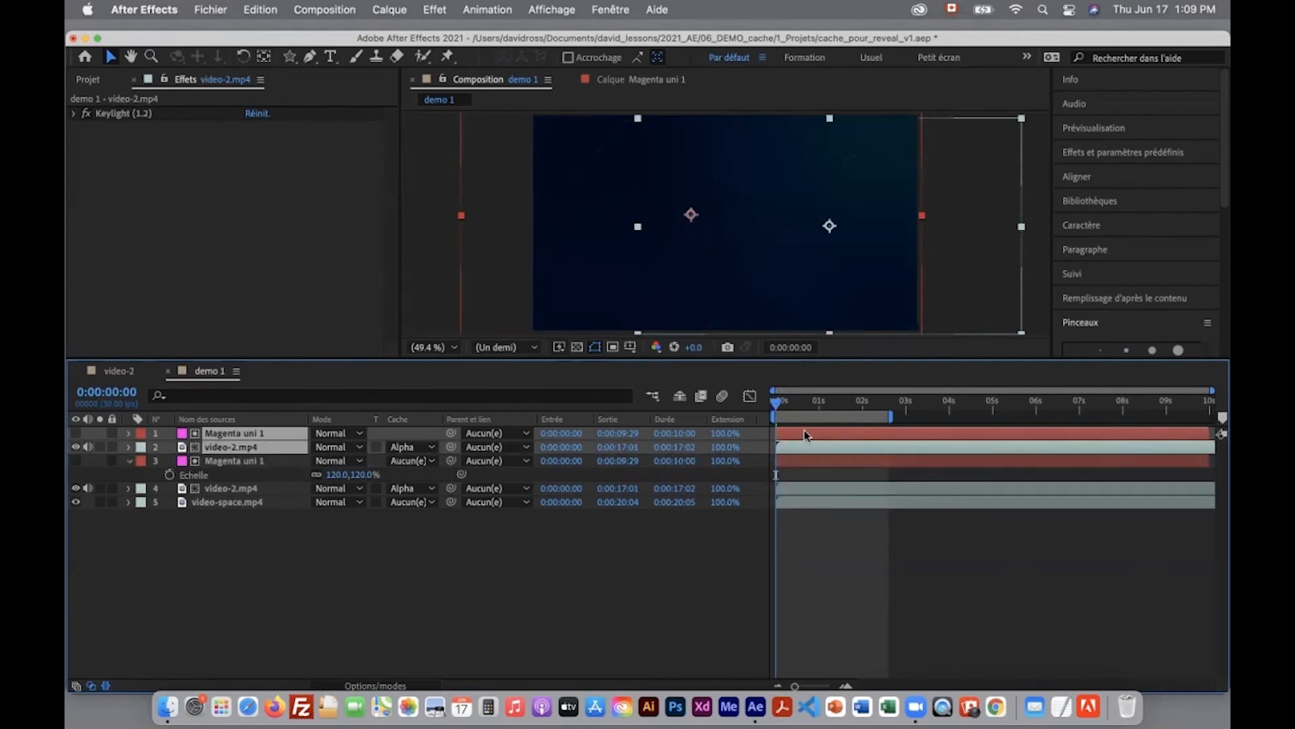
left_click_drag(804, 434, 830, 438)
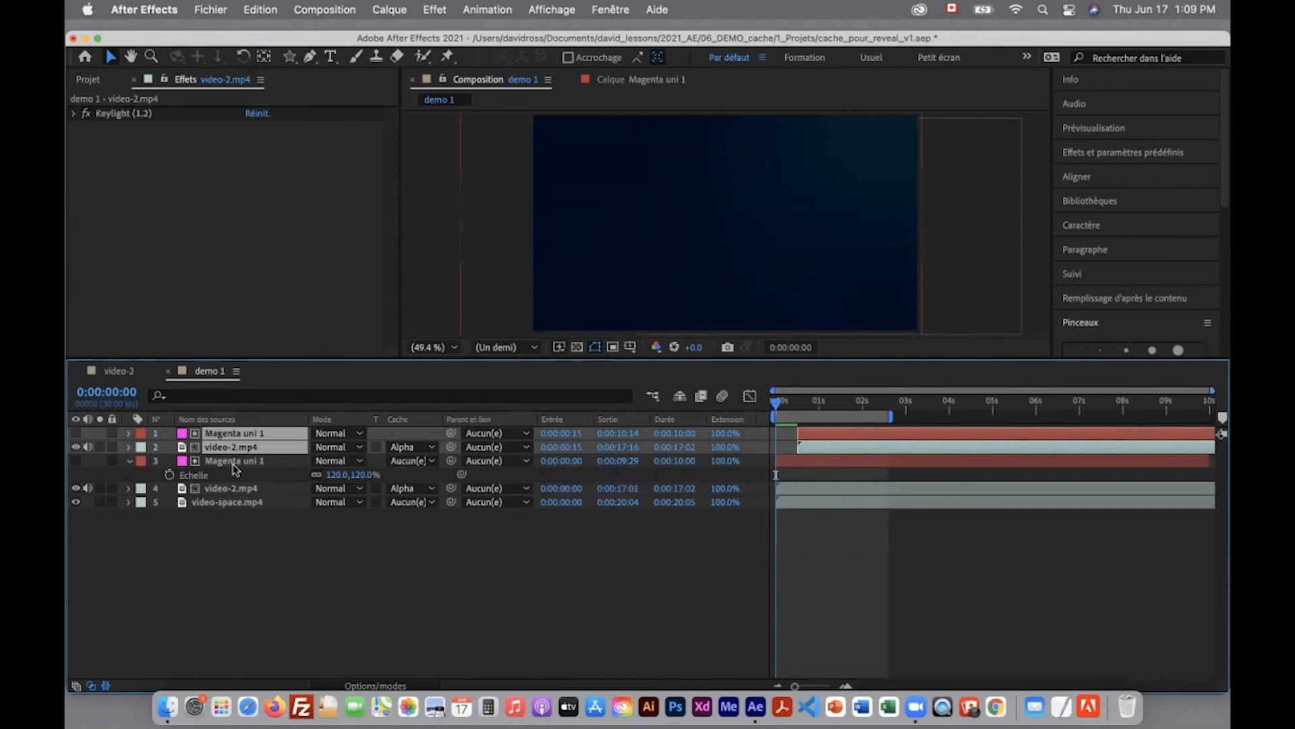
Step: Apply Colorama to the lower video-2.mp4 layer and shift the upper matte and video pair to start at 0:00:00:27
left_click(236, 489)
left_click_drag(784, 408, 794, 407)
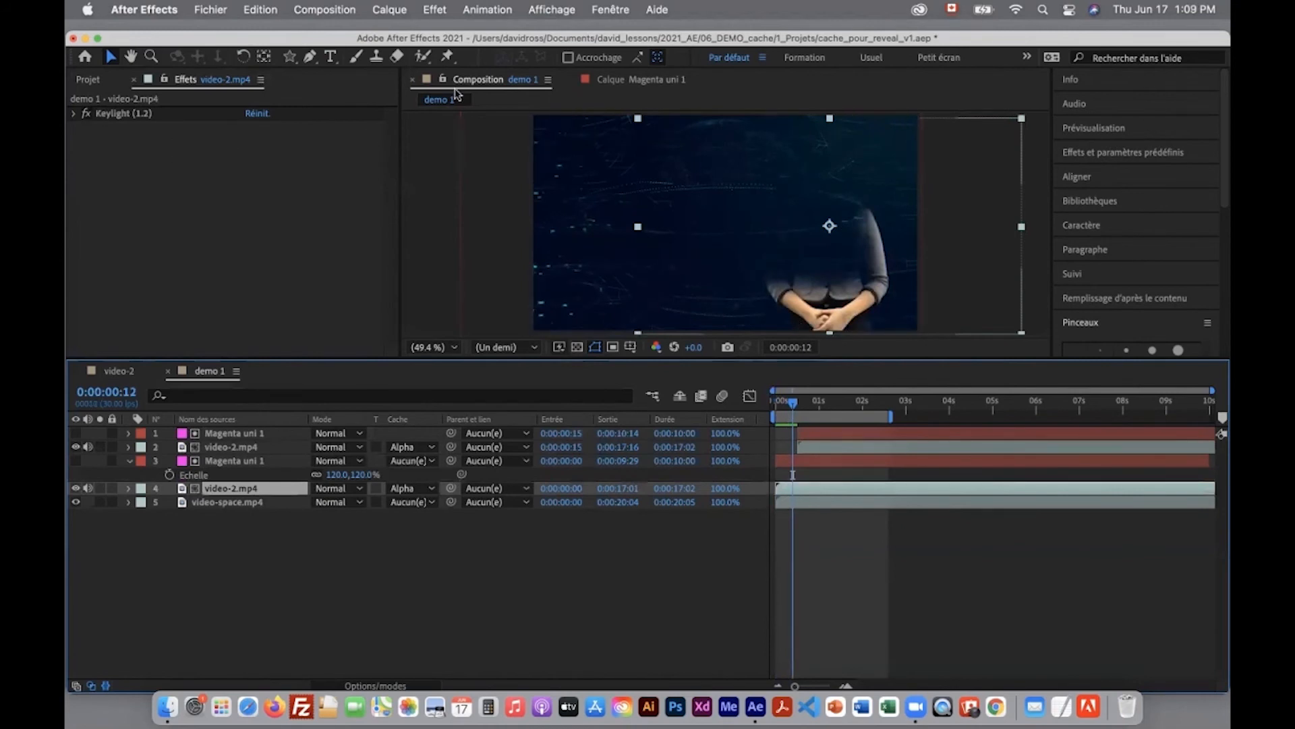
left_click(435, 9)
mouse_move(477, 220)
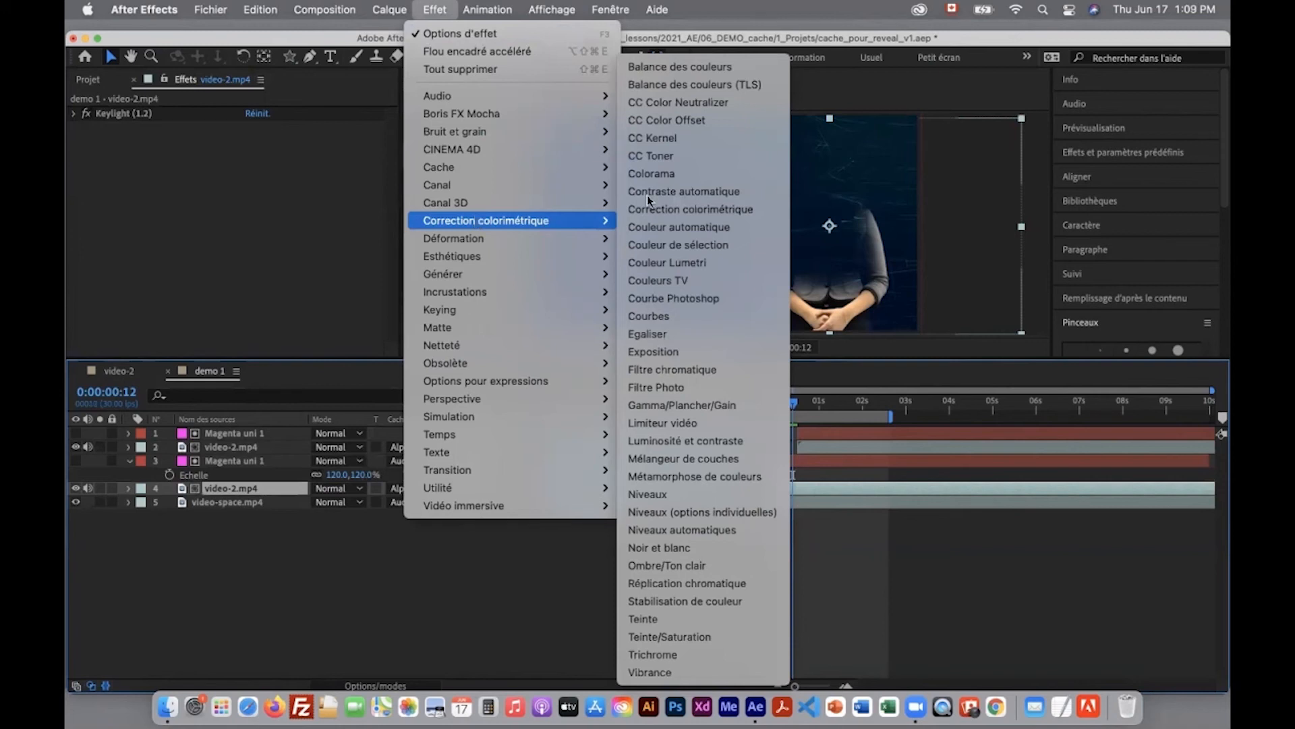
left_click(649, 175)
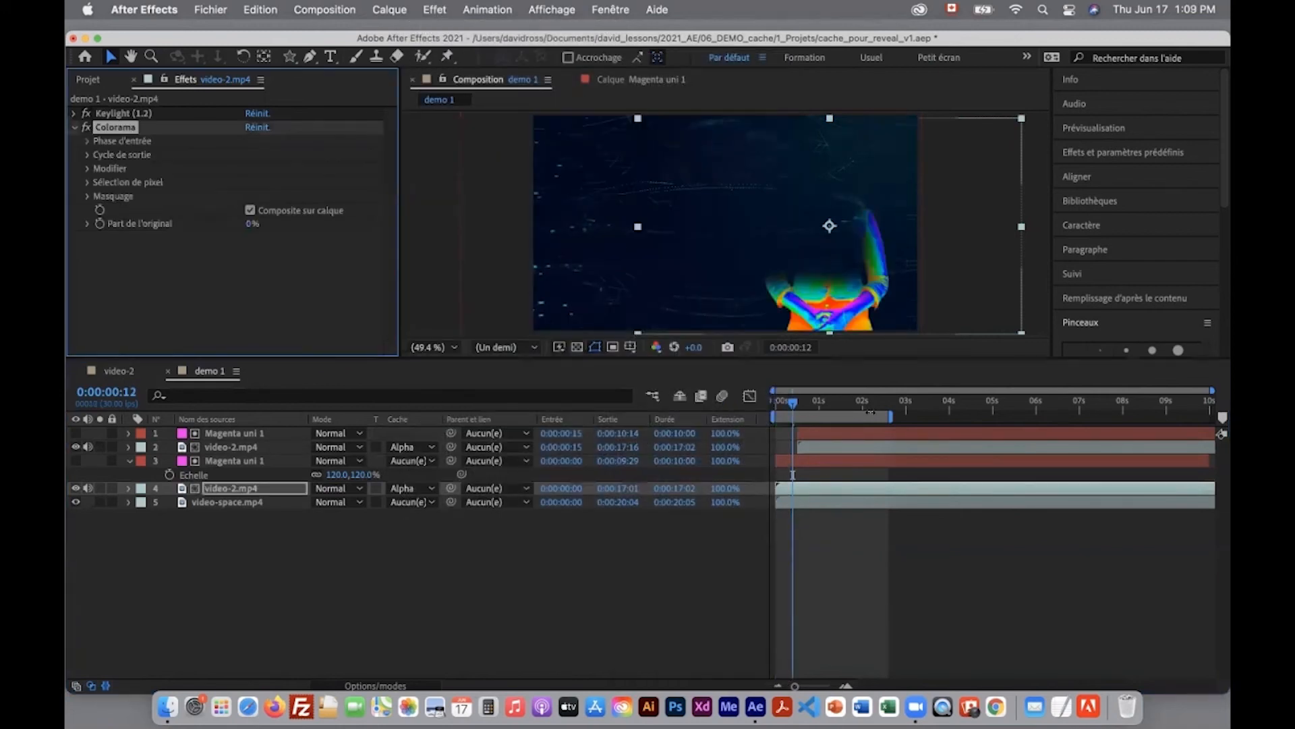
left_click(836, 433)
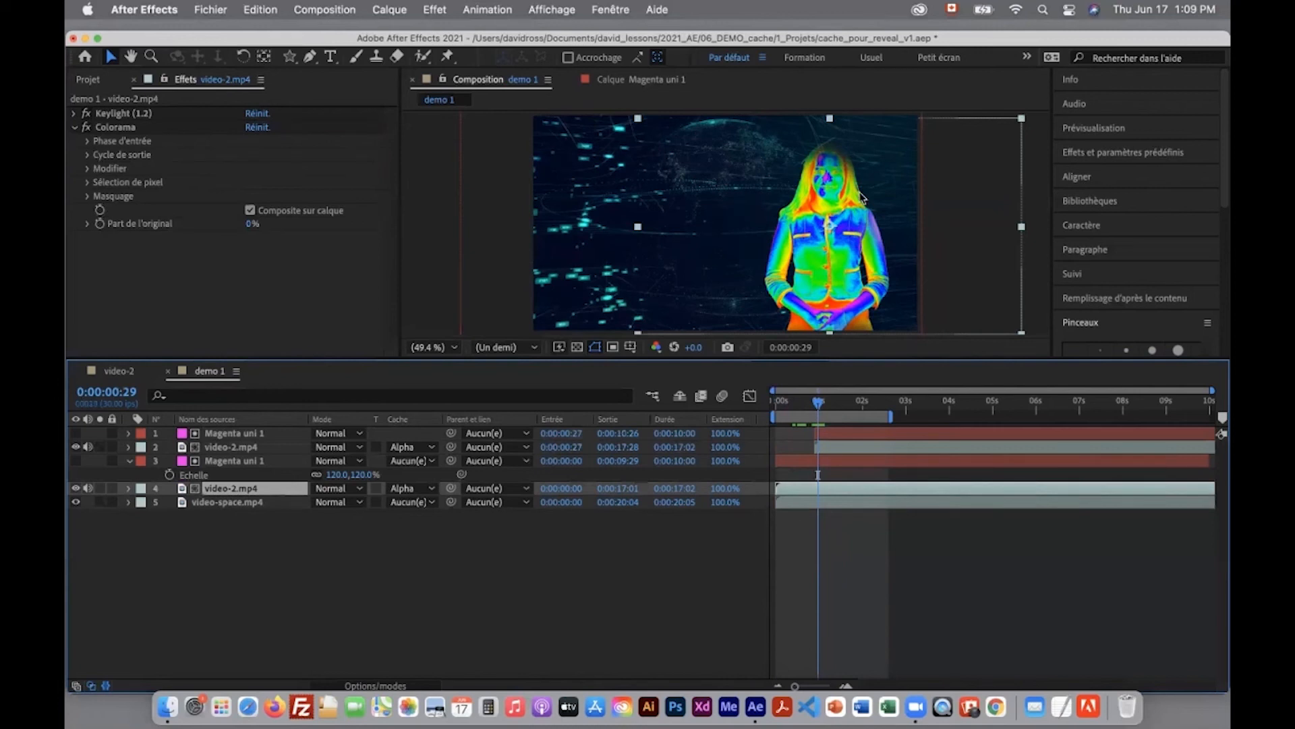
Step: Set the Colorama output cycle palette to Caraïbe and blend in 32% of the original
left_click(87, 156)
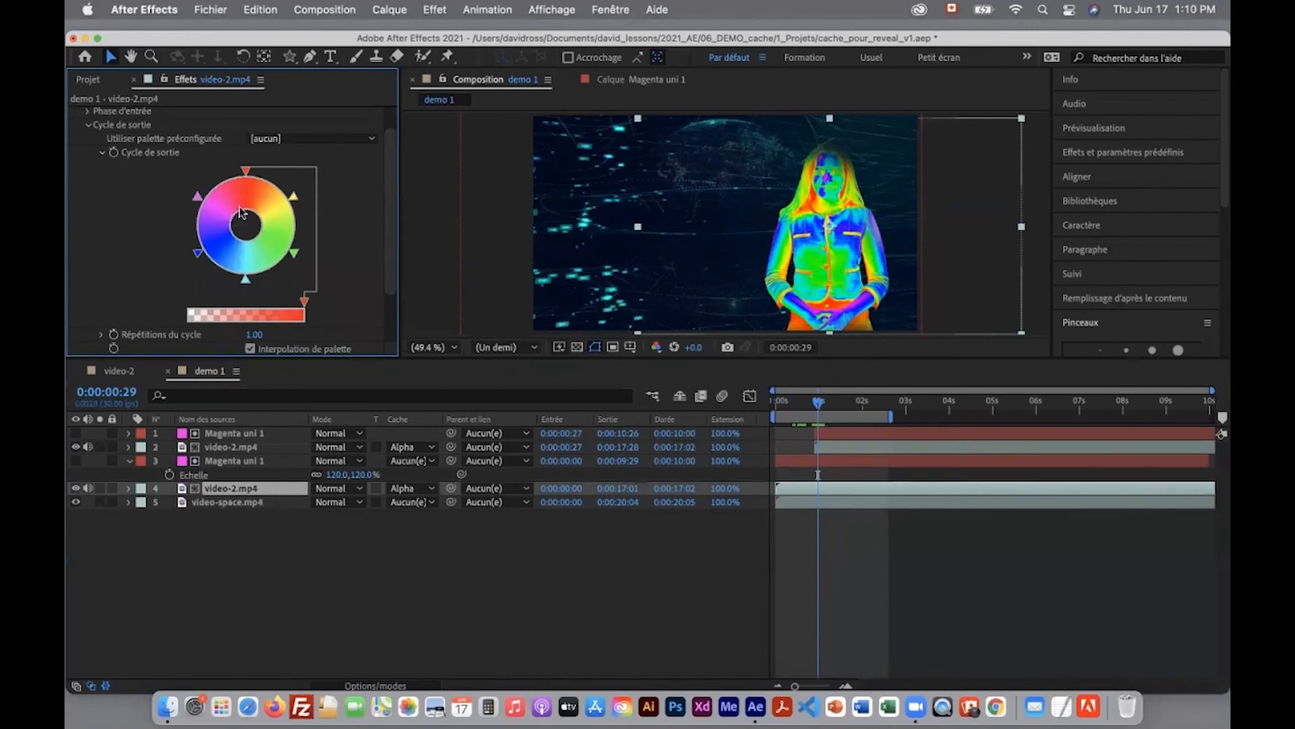
left_click(309, 139)
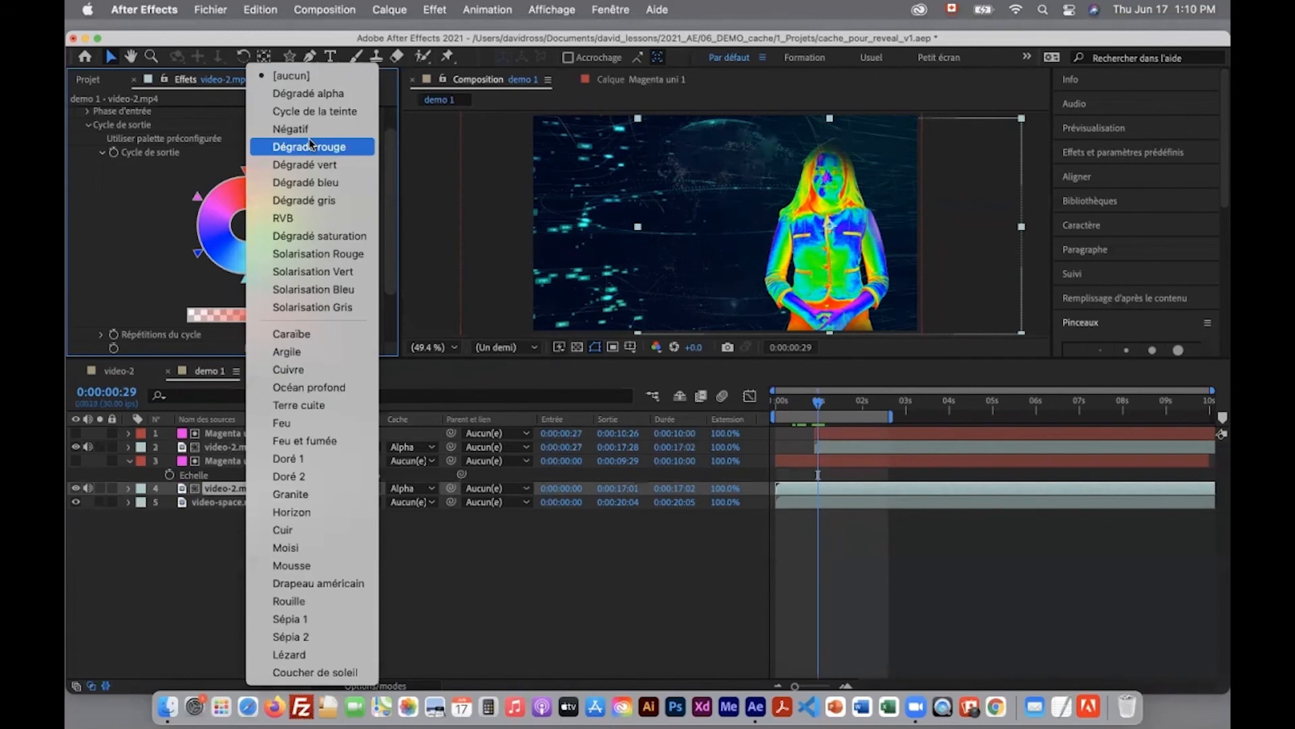
left_click(290, 335)
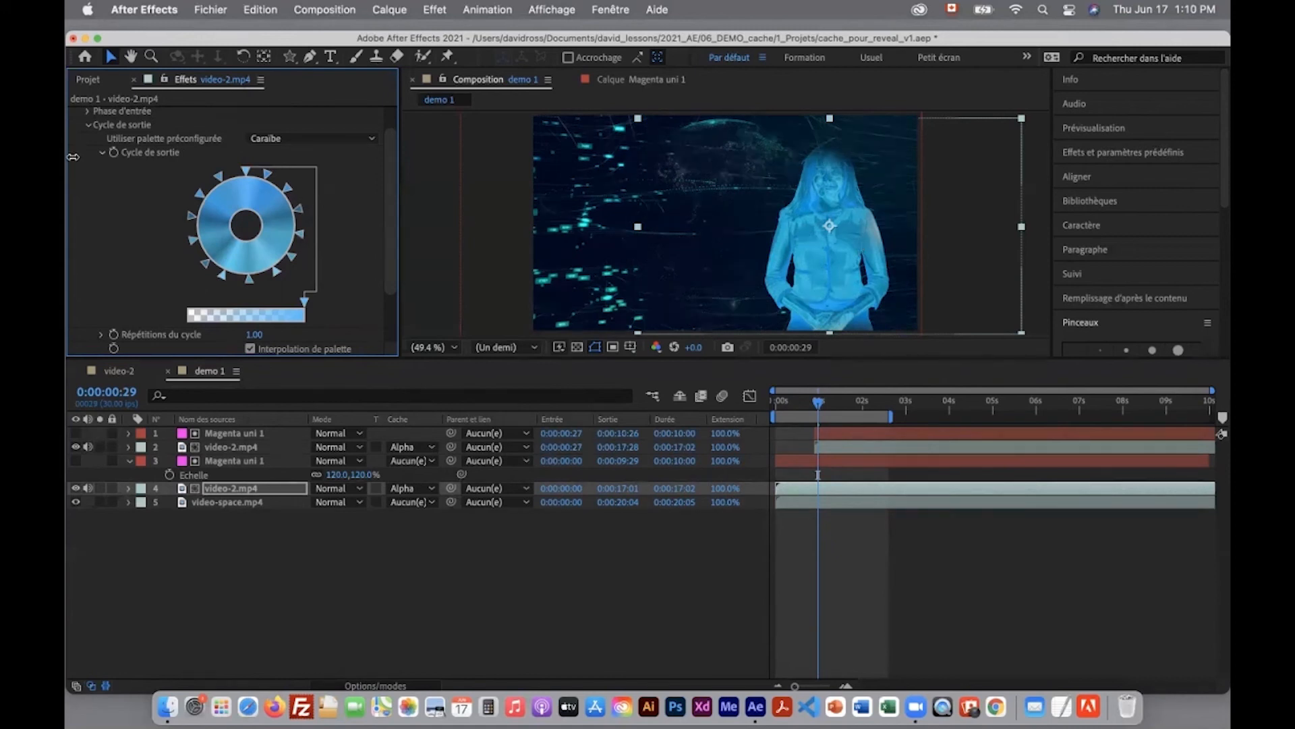
left_click(88, 126)
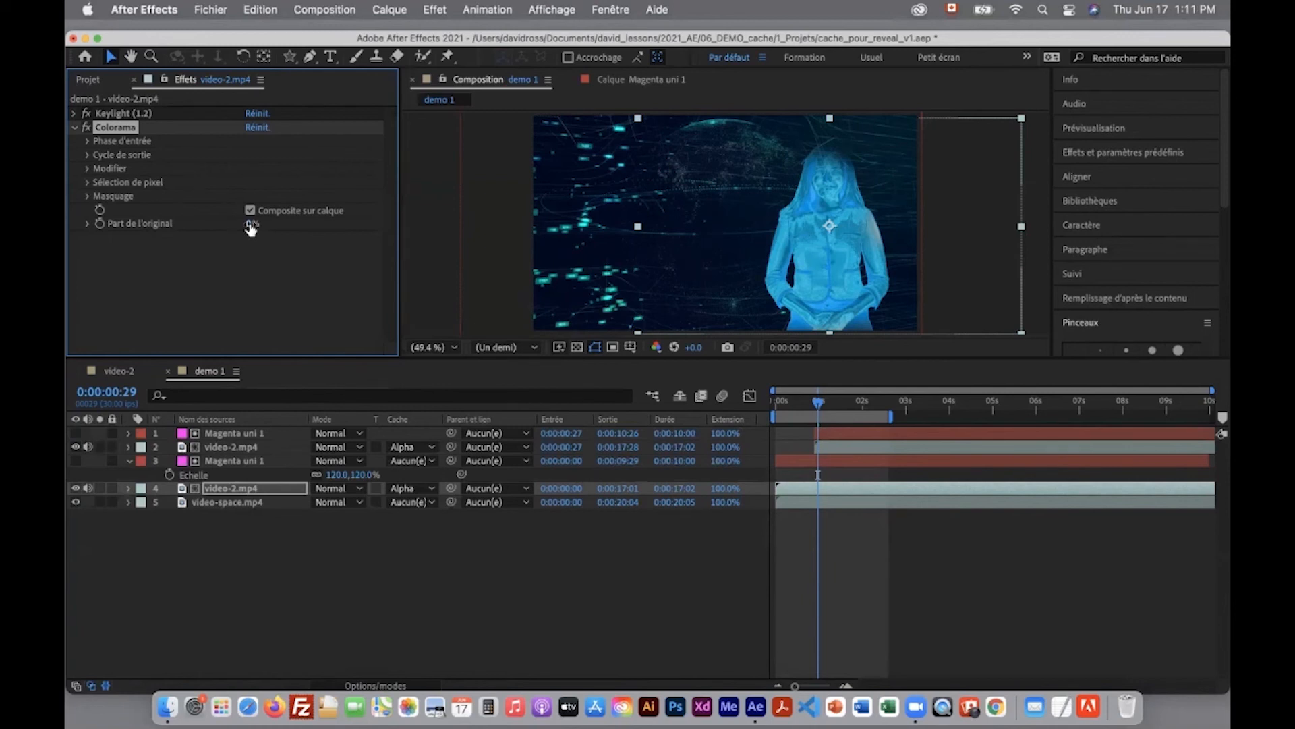
left_click_drag(252, 224, 284, 227)
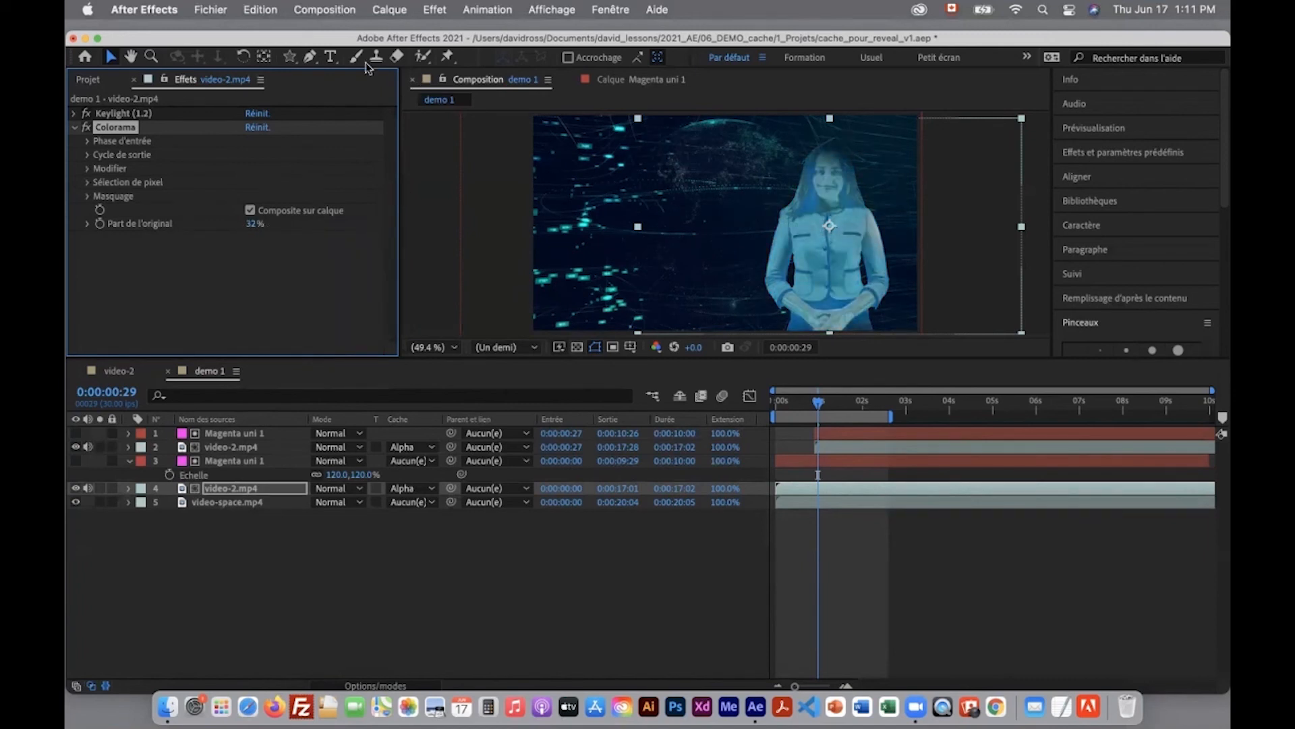
Step: Add Flou encadré accéléré to the lower video-2.mp4 layer with Horizontal blur dimensions and a blur radius of 144
left_click(432, 10)
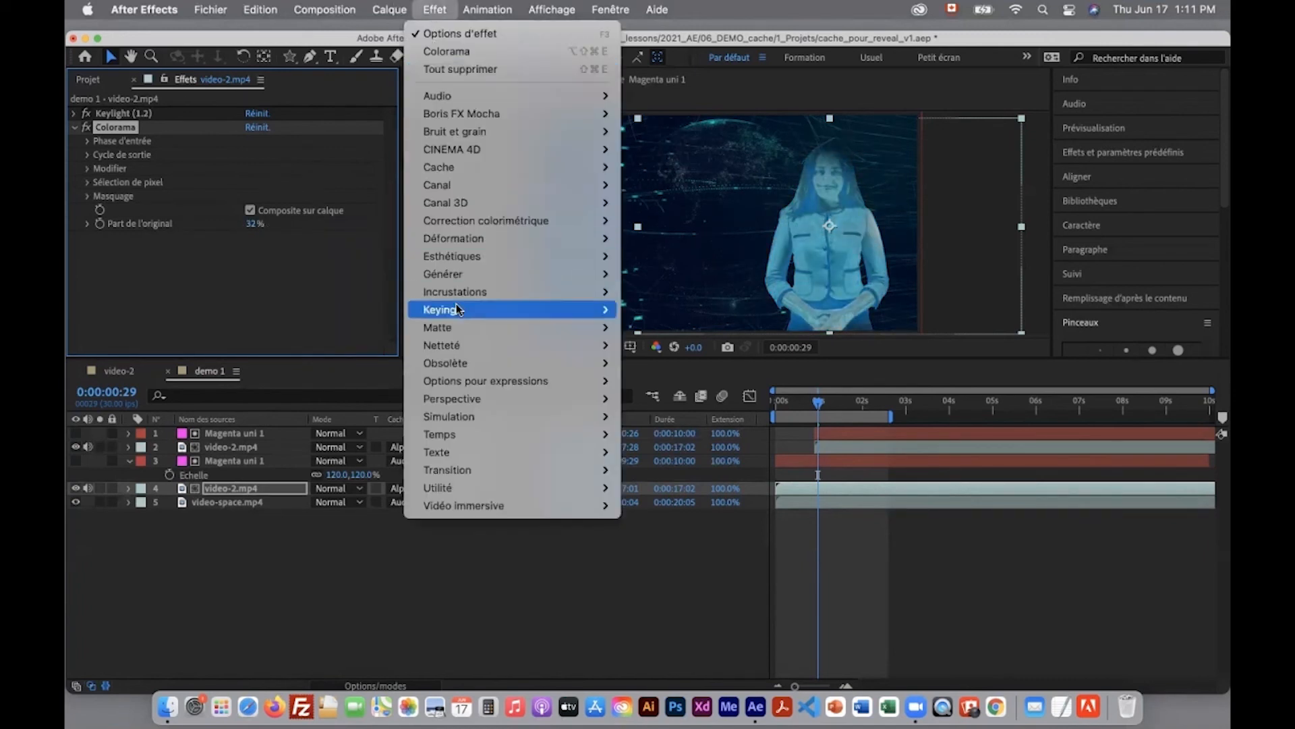
mouse_move(462, 273)
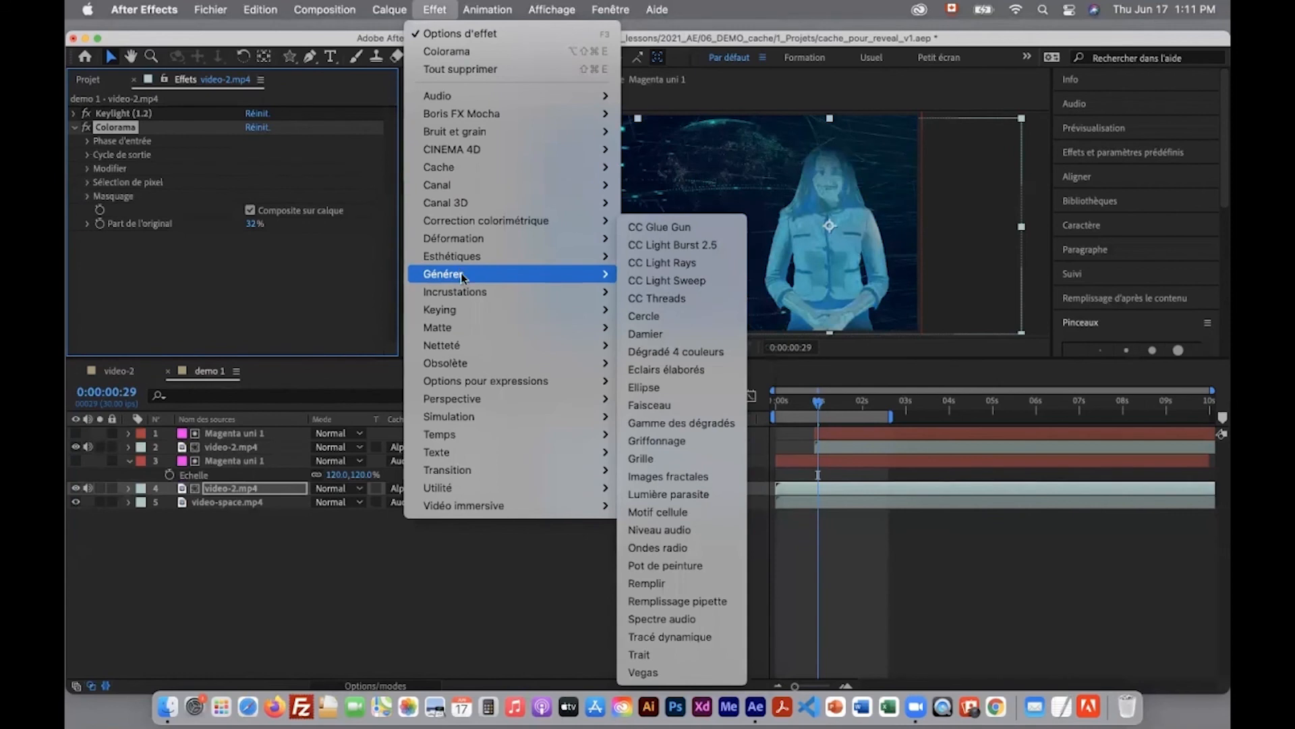
mouse_move(468, 343)
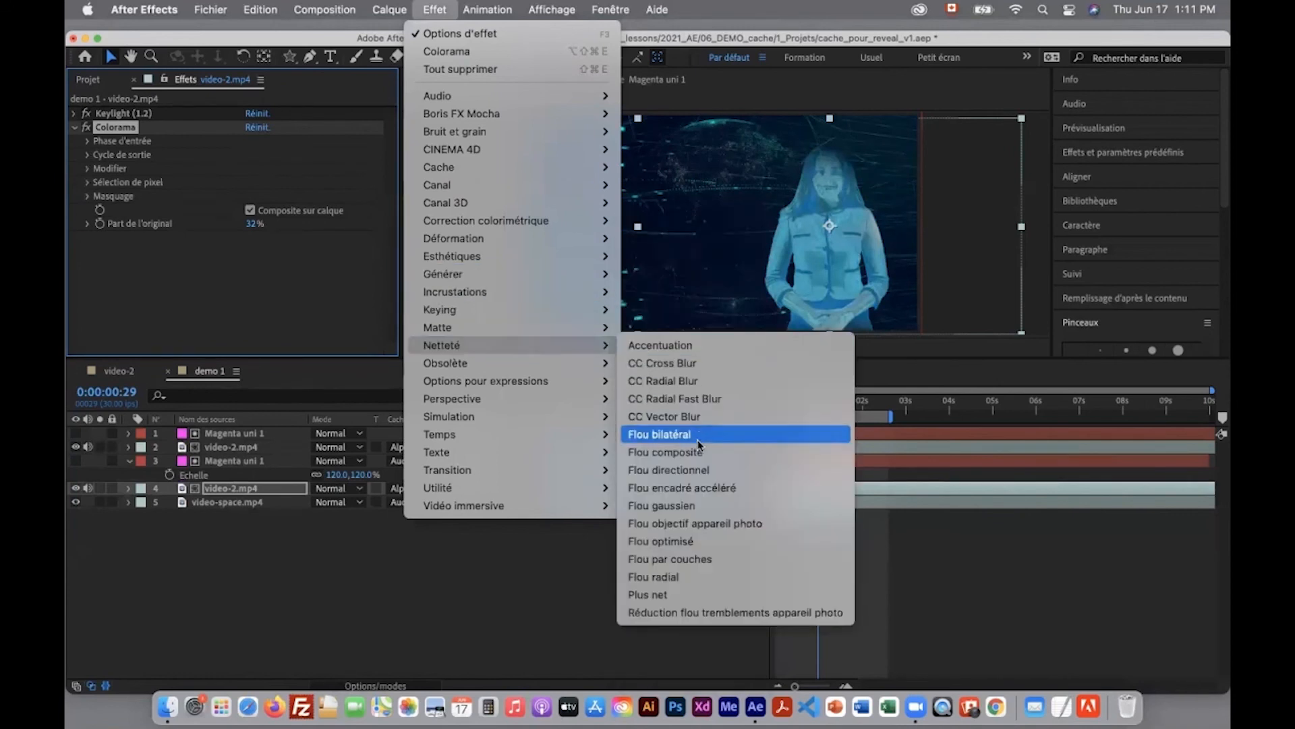
left_click(705, 491)
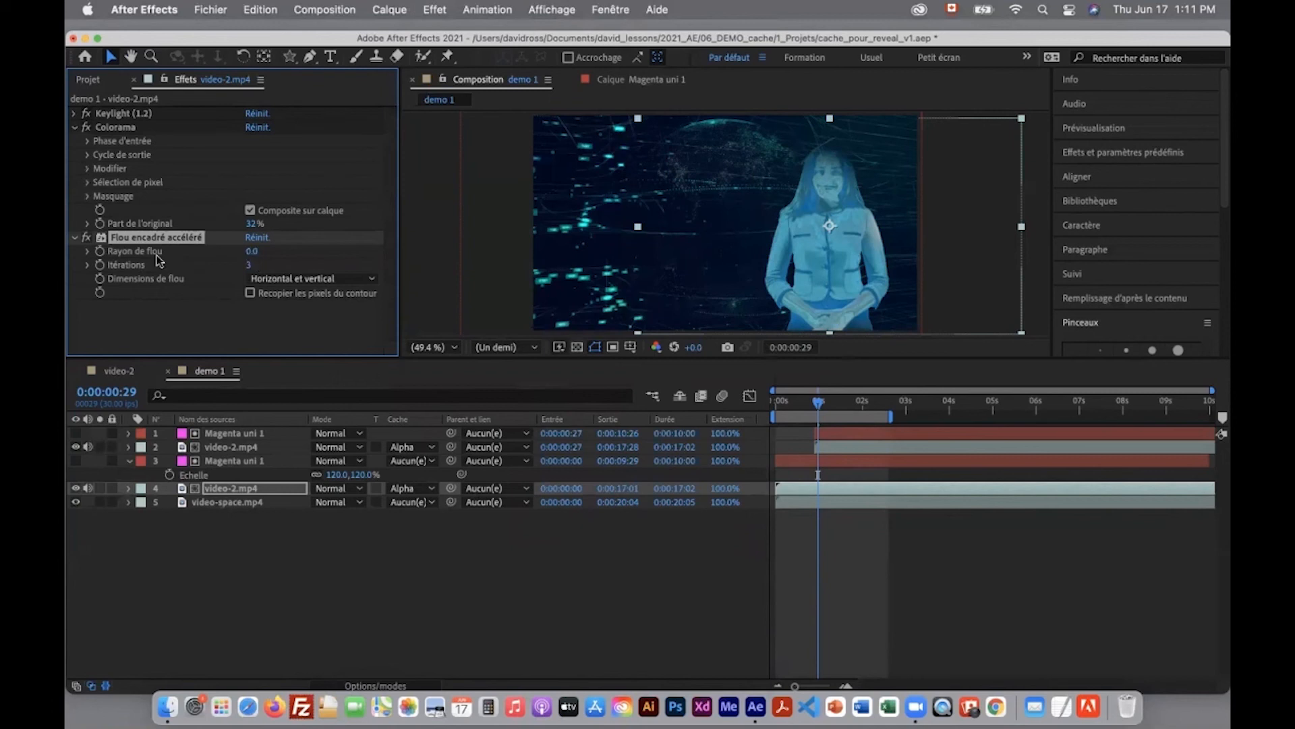
left_click_drag(252, 251, 288, 251)
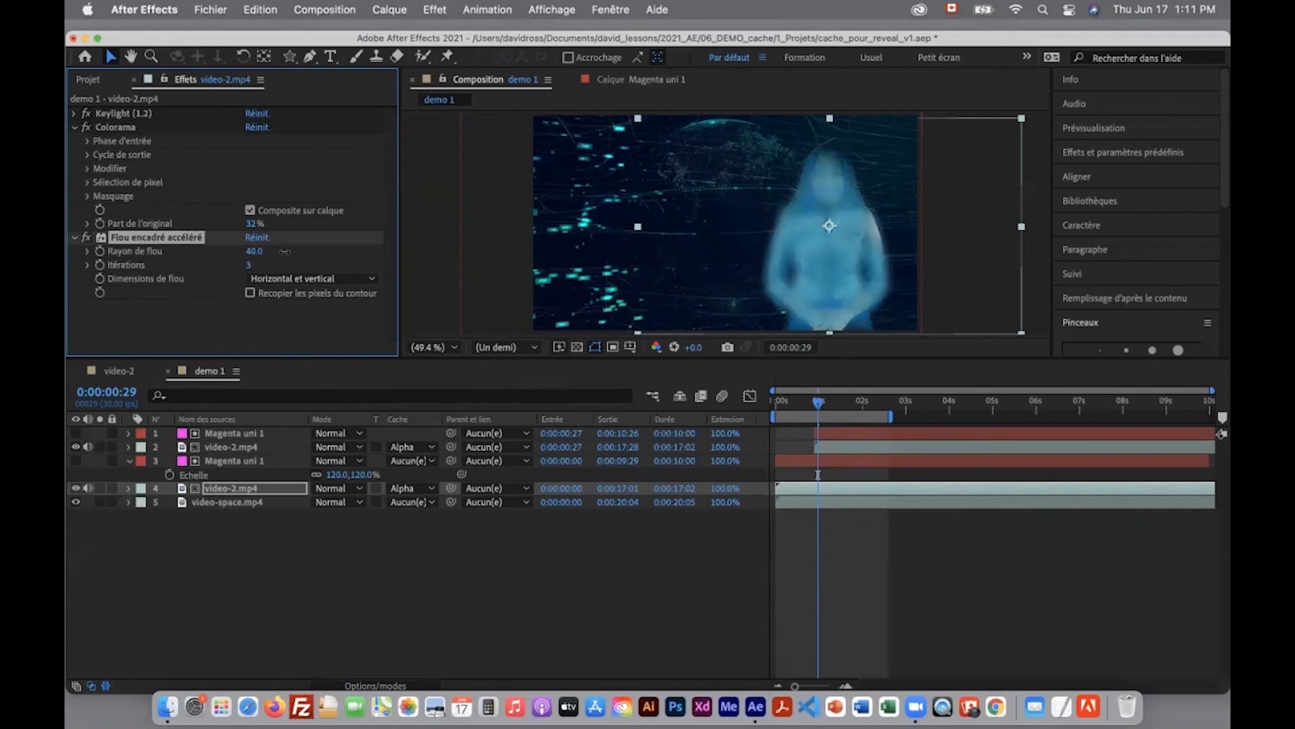
left_click(297, 282)
left_click(302, 310)
left_click_drag(253, 252, 334, 249)
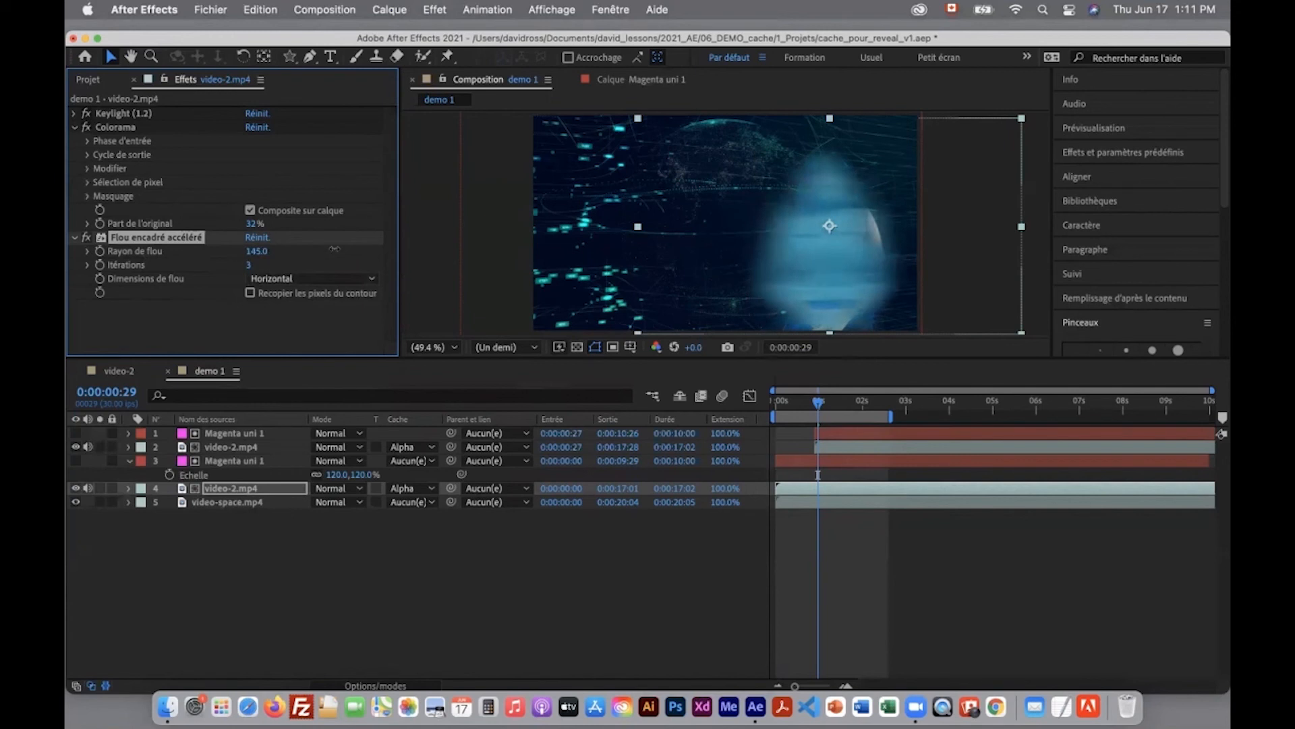
Step: Try the Vertical blur dimension, return to Horizontal with a blur radius of 141, and preview the reveal
left_click(342, 274)
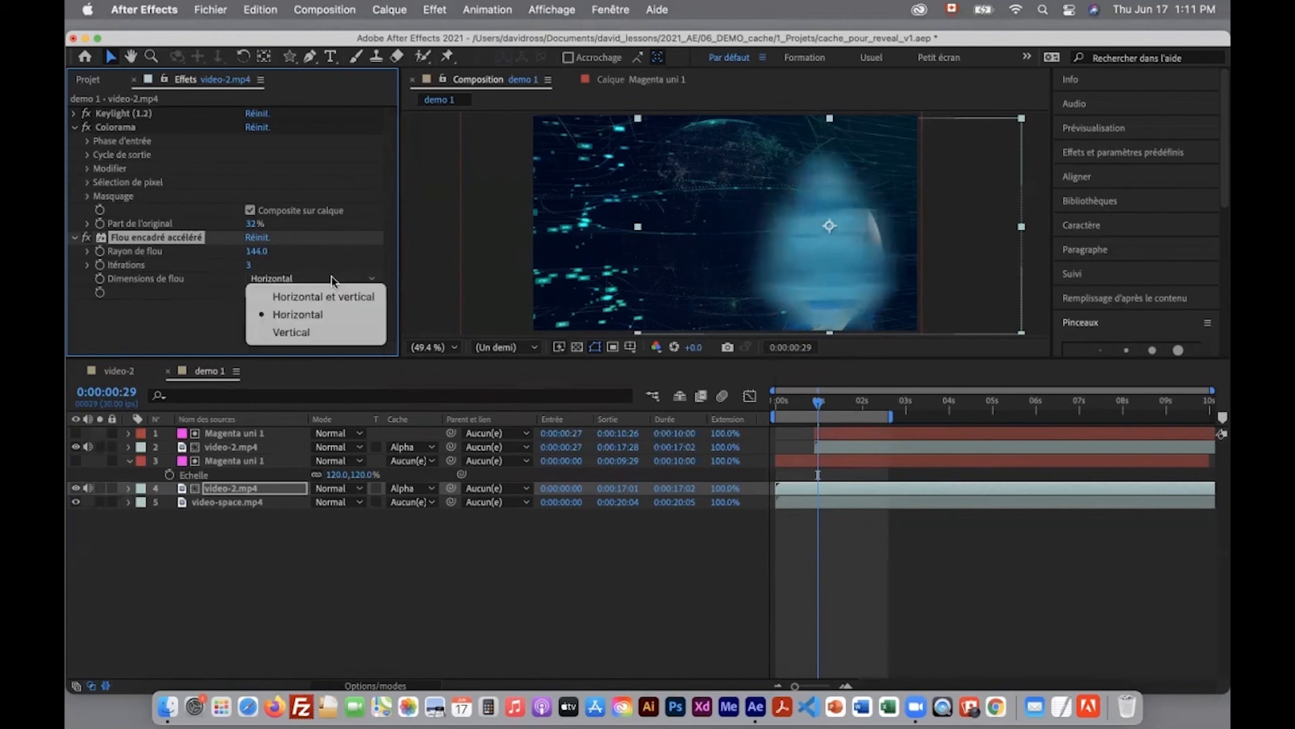
left_click(325, 328)
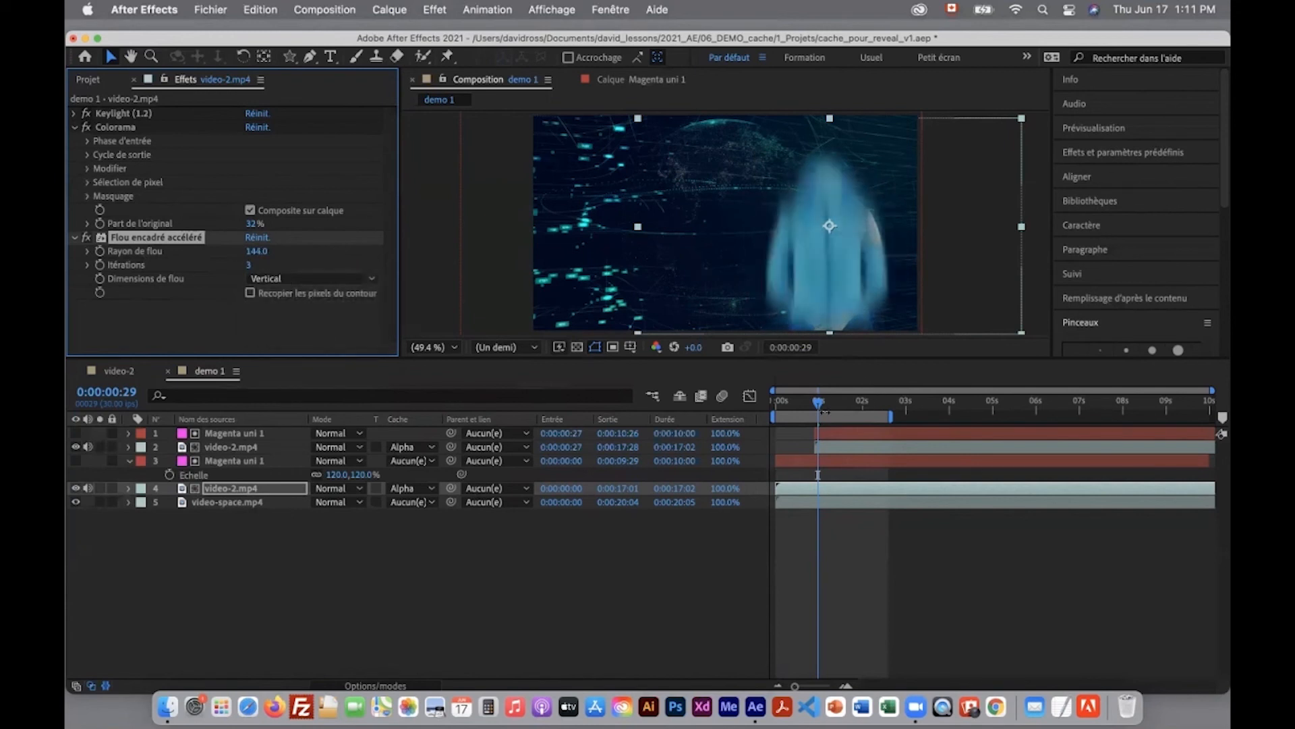
left_click_drag(819, 403, 827, 403)
left_click(355, 279)
left_click(267, 282)
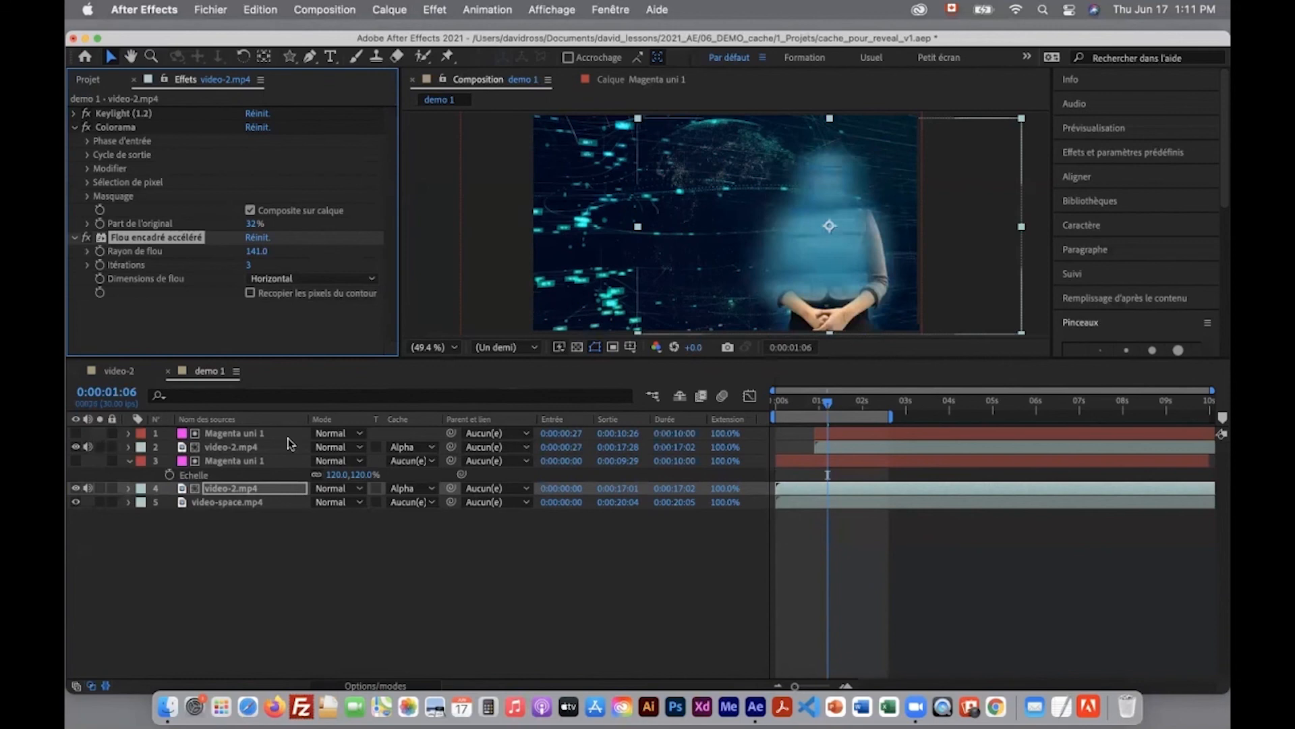
key("space")
Step: Collapse the existing effects and add Lueur diffuse to the lower video-2.mp4 layer with a threshold of 55.3% and a radius of 58
left_click(436, 12)
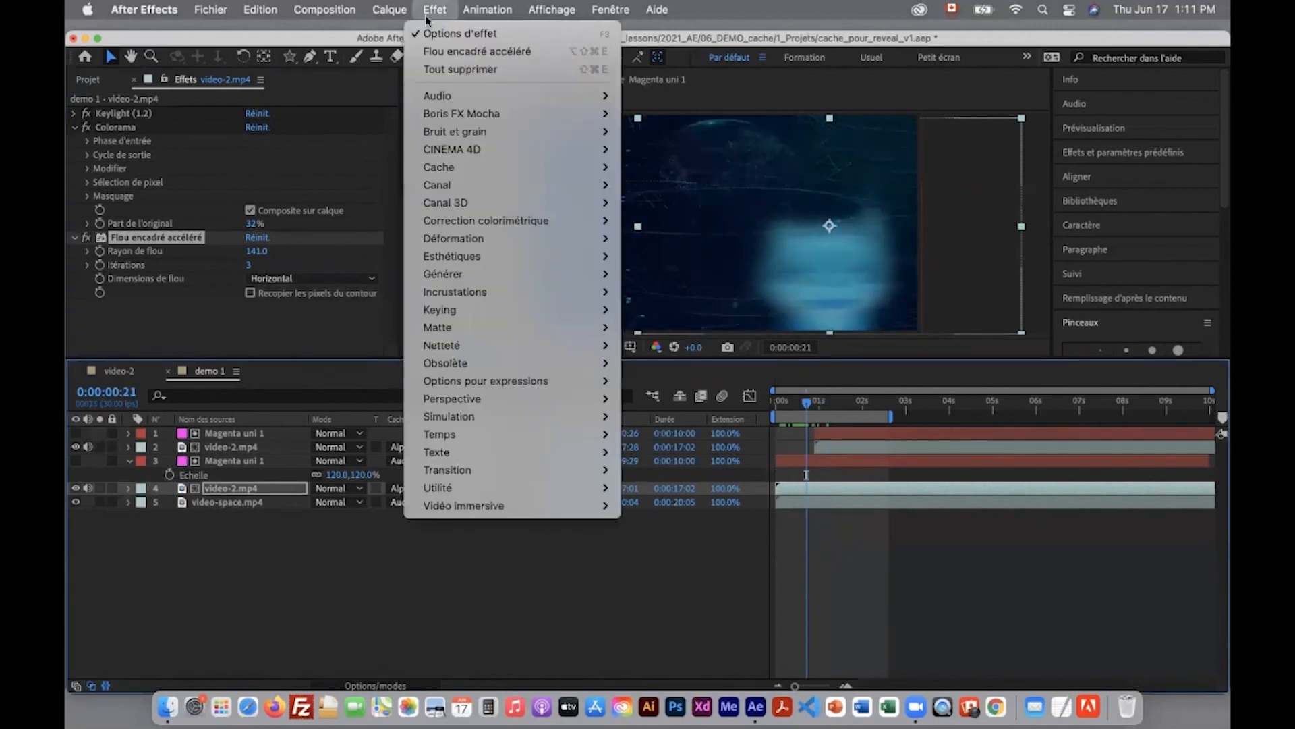
left_click(78, 239)
left_click(74, 126)
left_click(74, 141)
left_click(435, 10)
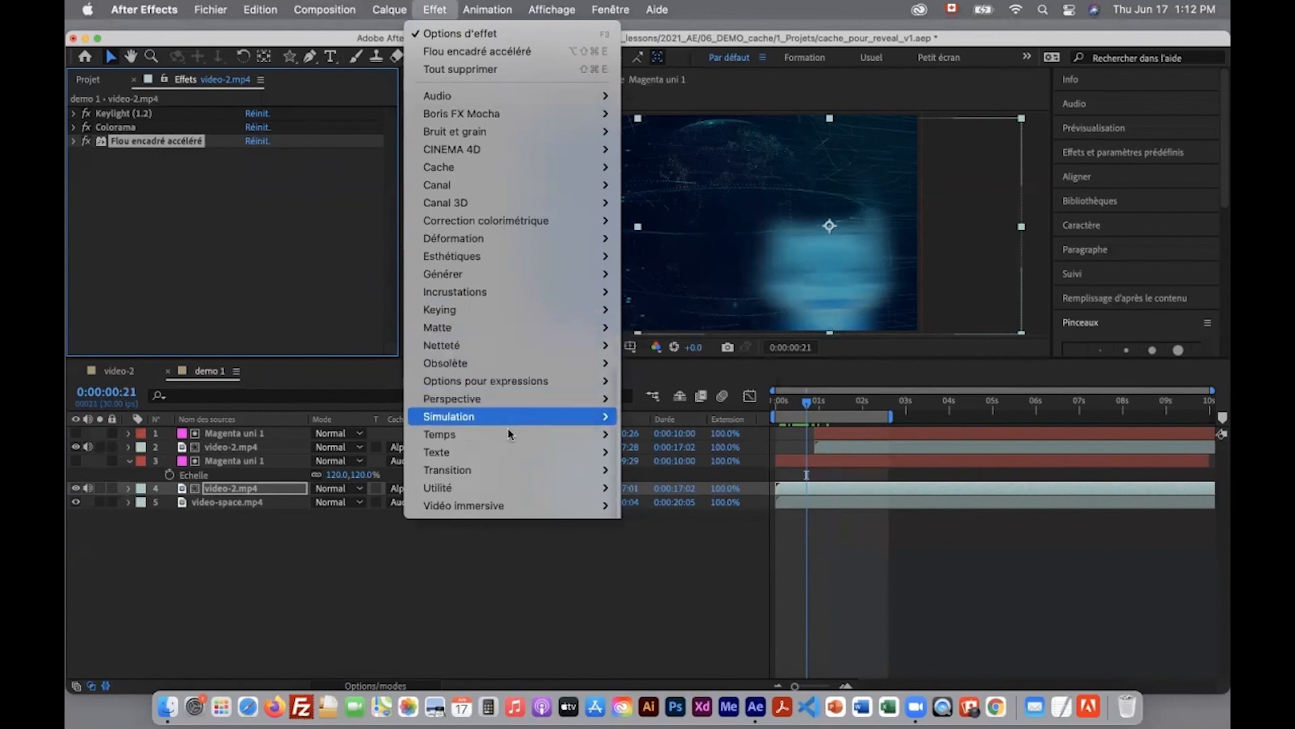
mouse_move(513, 257)
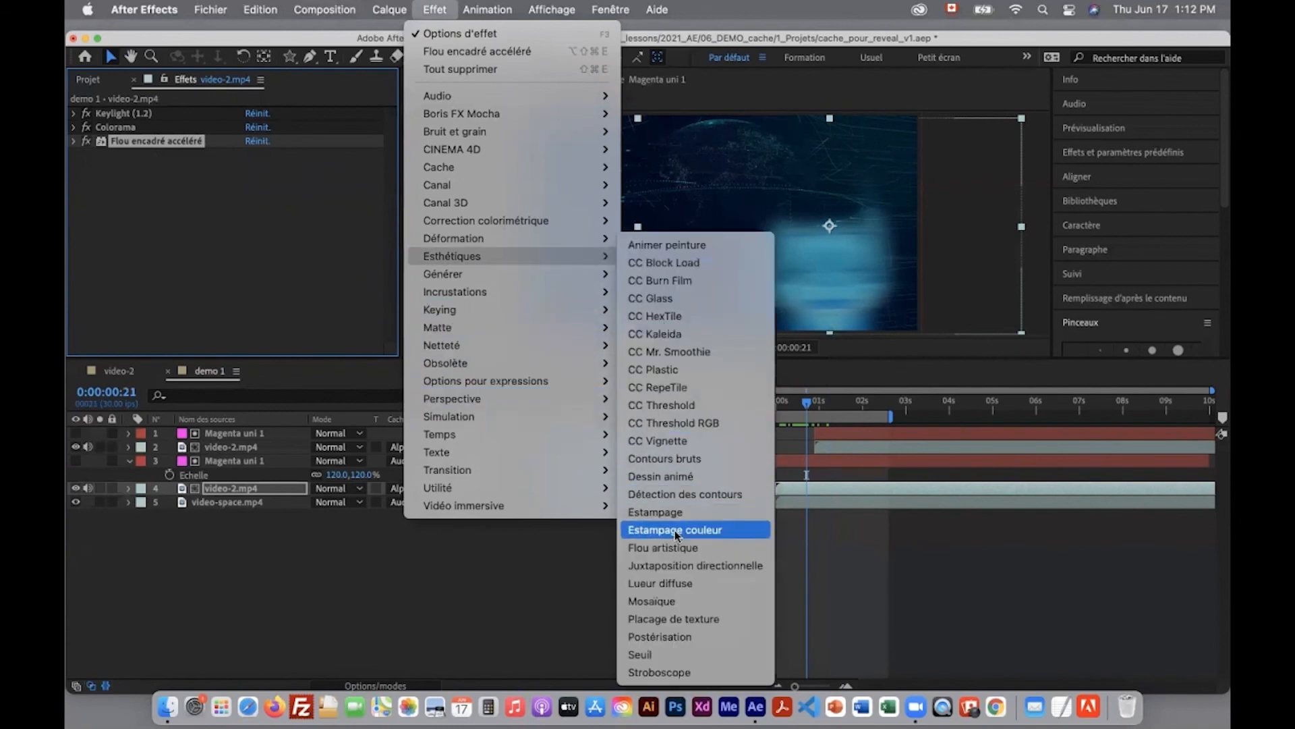
left_click(664, 582)
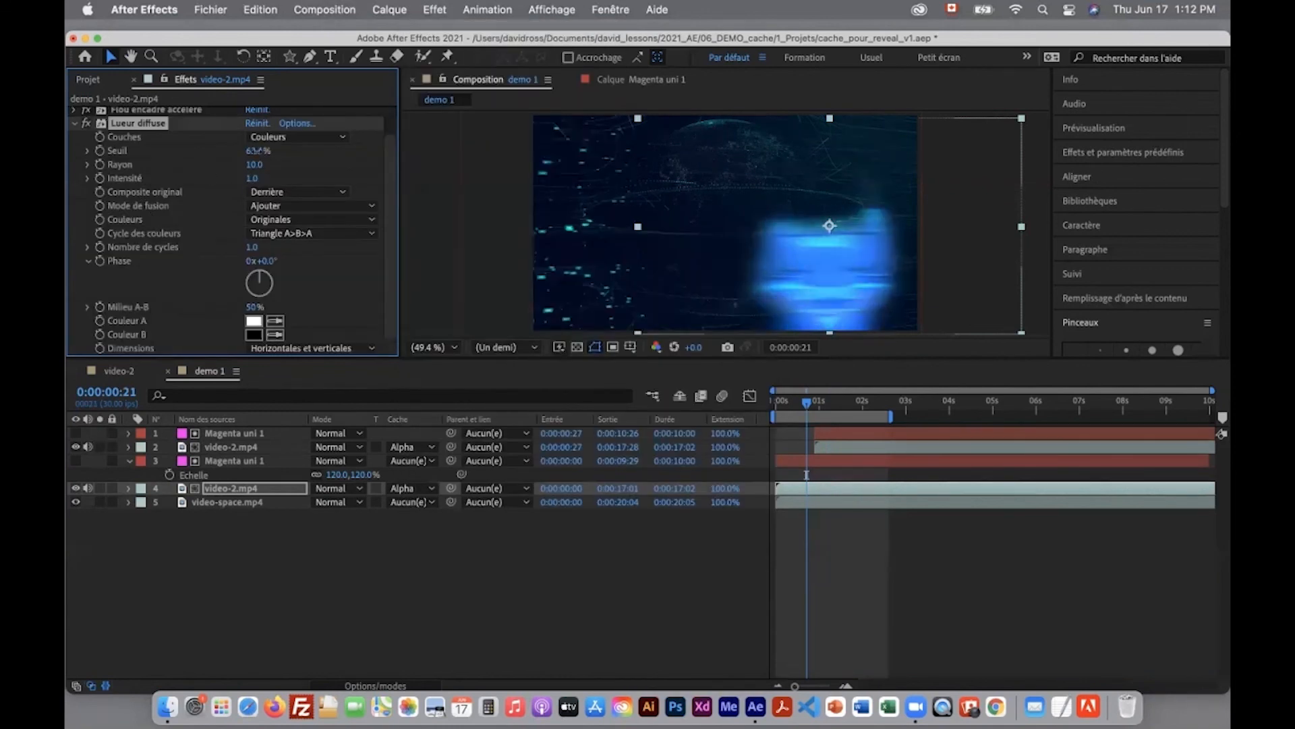
mouse_move(259, 165)
left_mouse_down()
mouse_move(280, 165)
mouse_move(247, 150)
left_mouse_up()
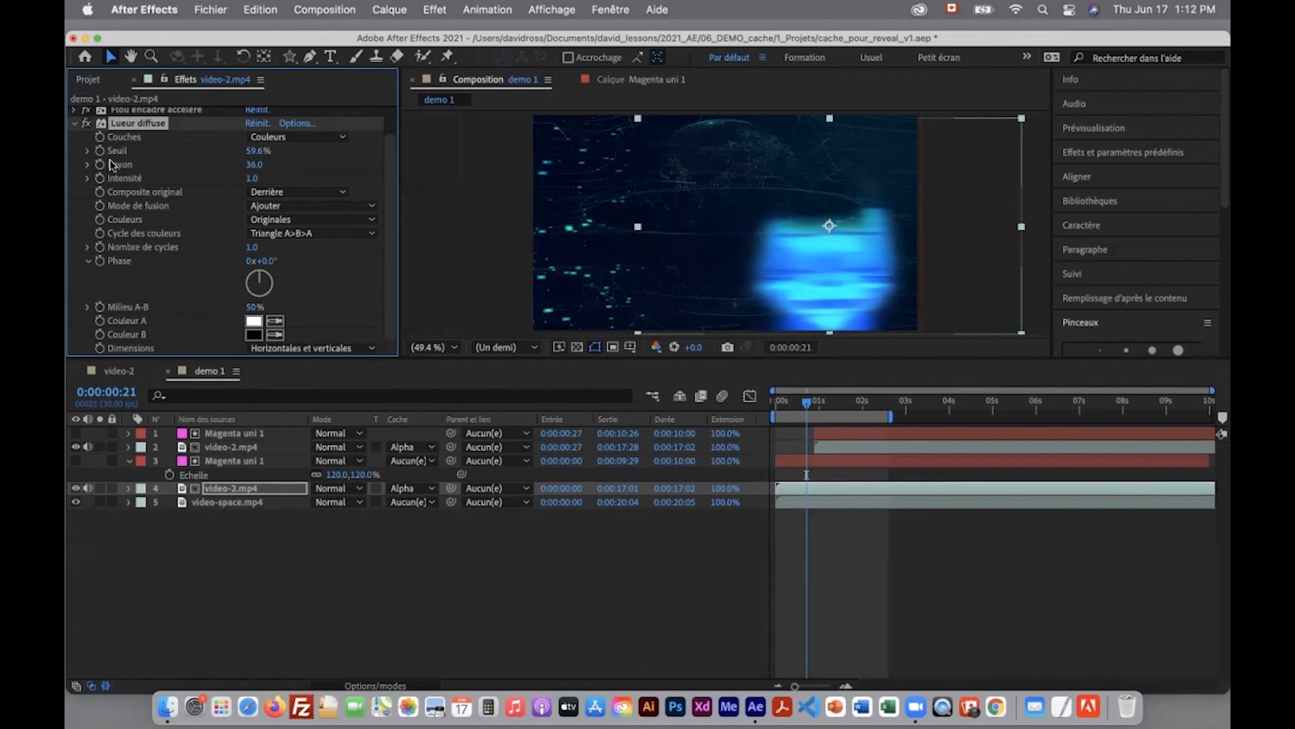
left_click_drag(255, 151, 281, 164)
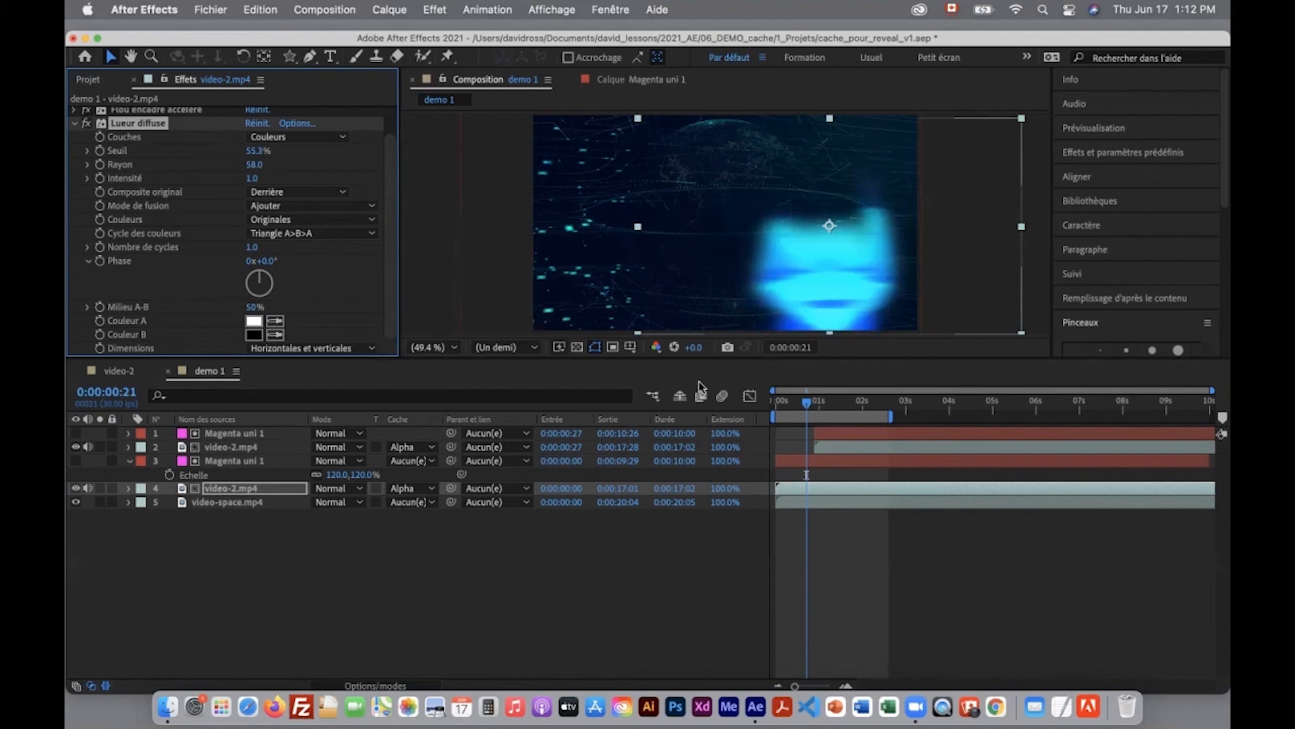
Step: Set the opacity of the lower video-2.mp4 layer to 73%
left_click(224, 490)
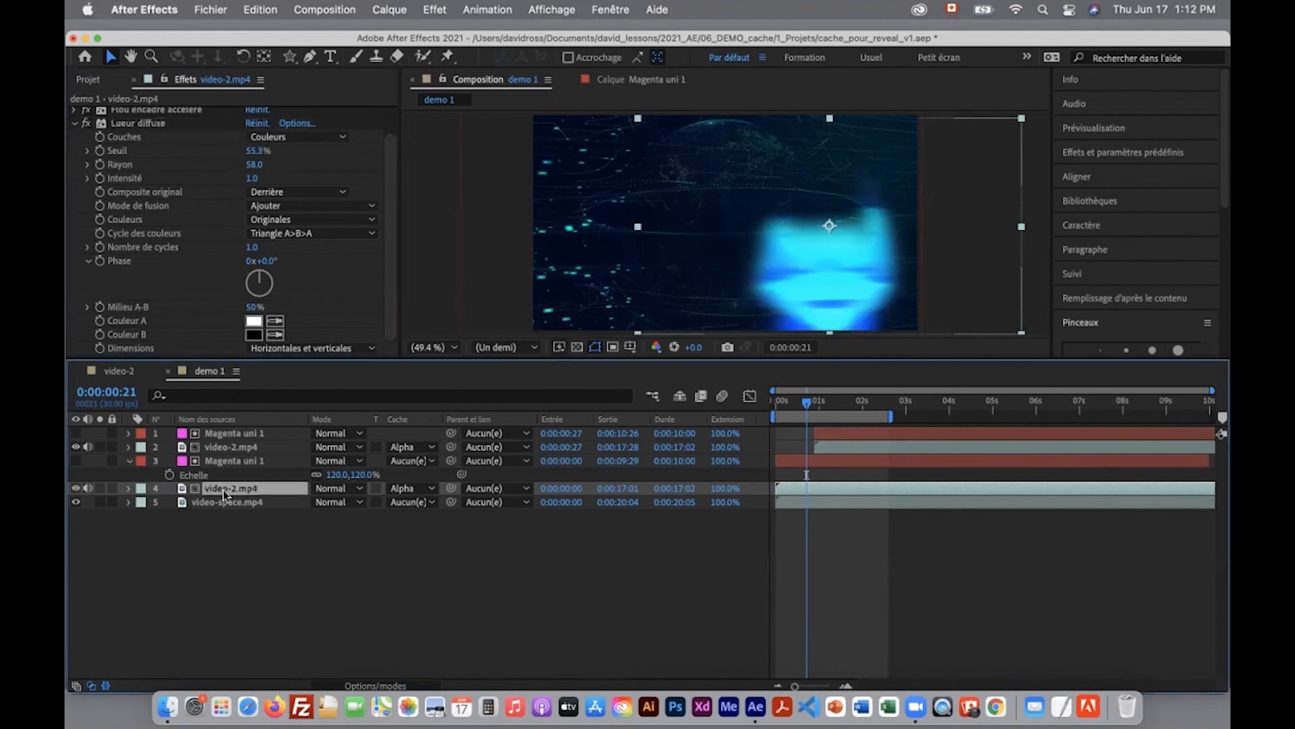
key("t")
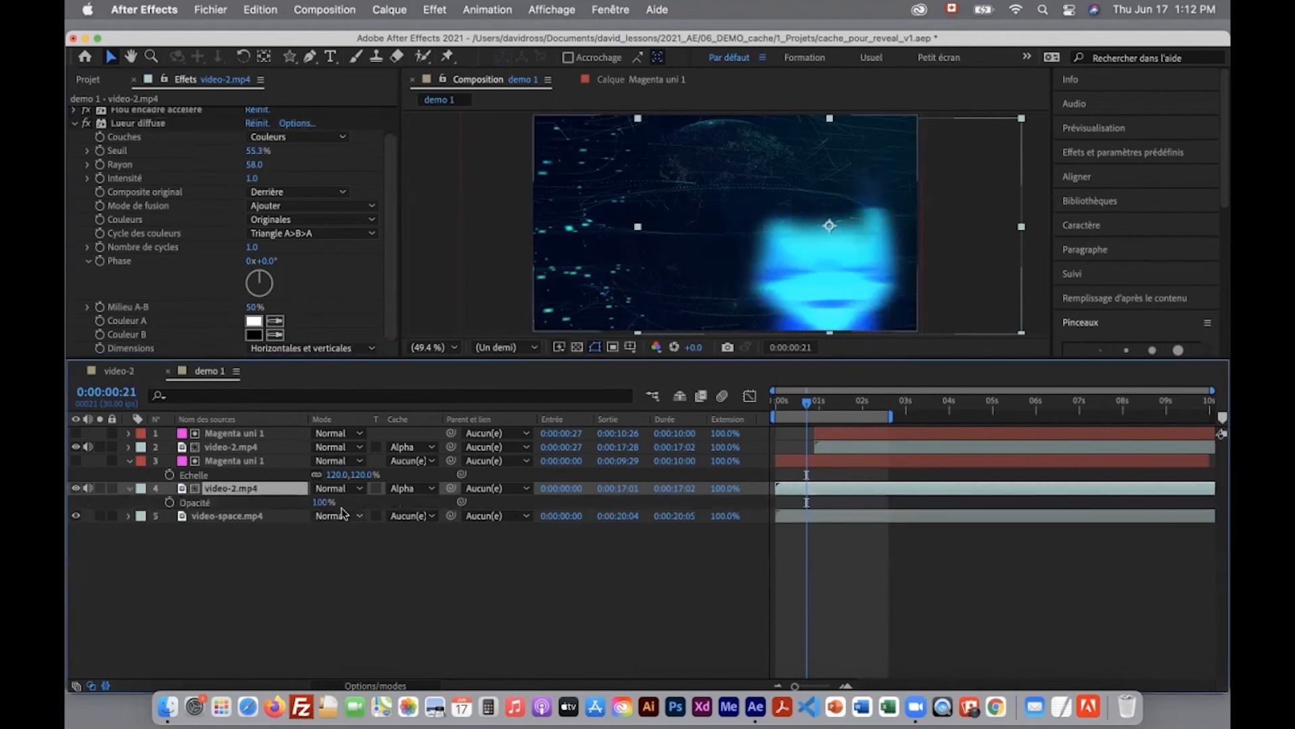
left_click_drag(301, 502, 297, 503)
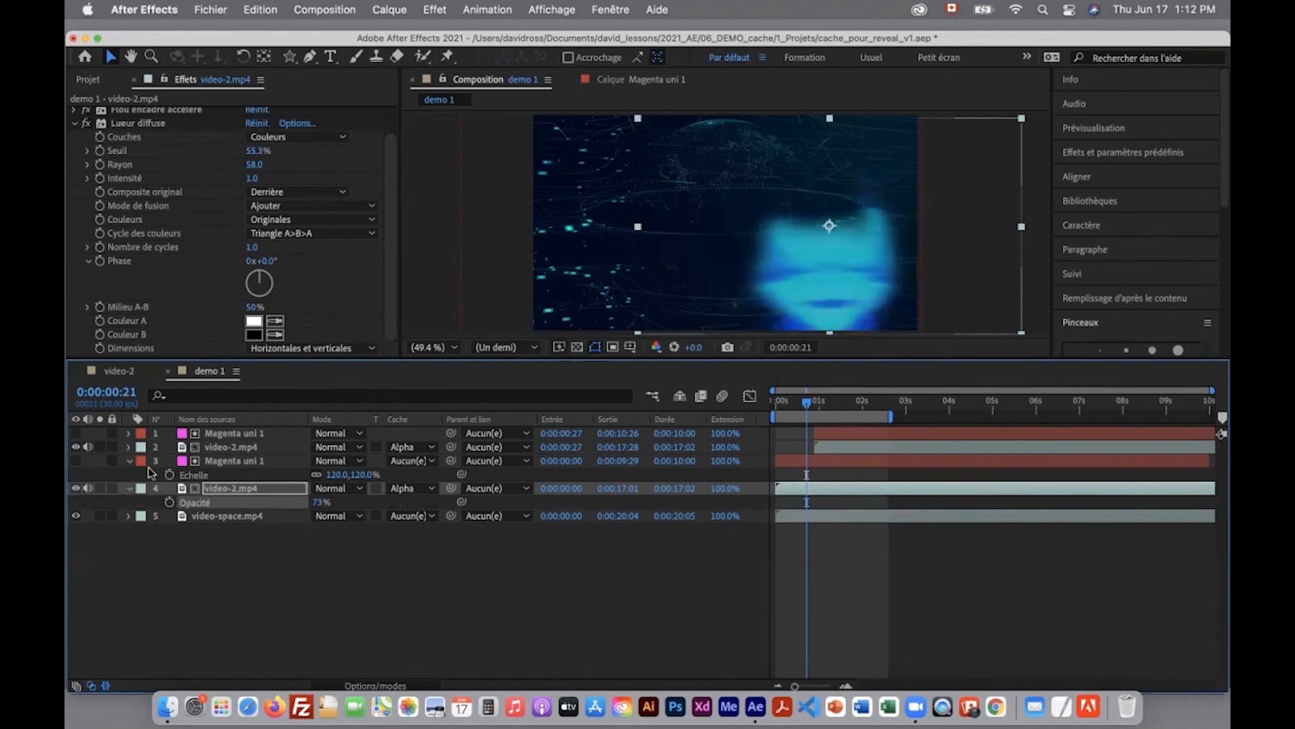
Step: Collapse the lower magenta matte's properties and shift the upper matte and video pair to start at 0:00:00:05
left_click(128, 460)
left_click(249, 449)
mouse_move(805, 411)
left_mouse_down()
mouse_move(823, 410)
mouse_move(792, 416)
left_mouse_up()
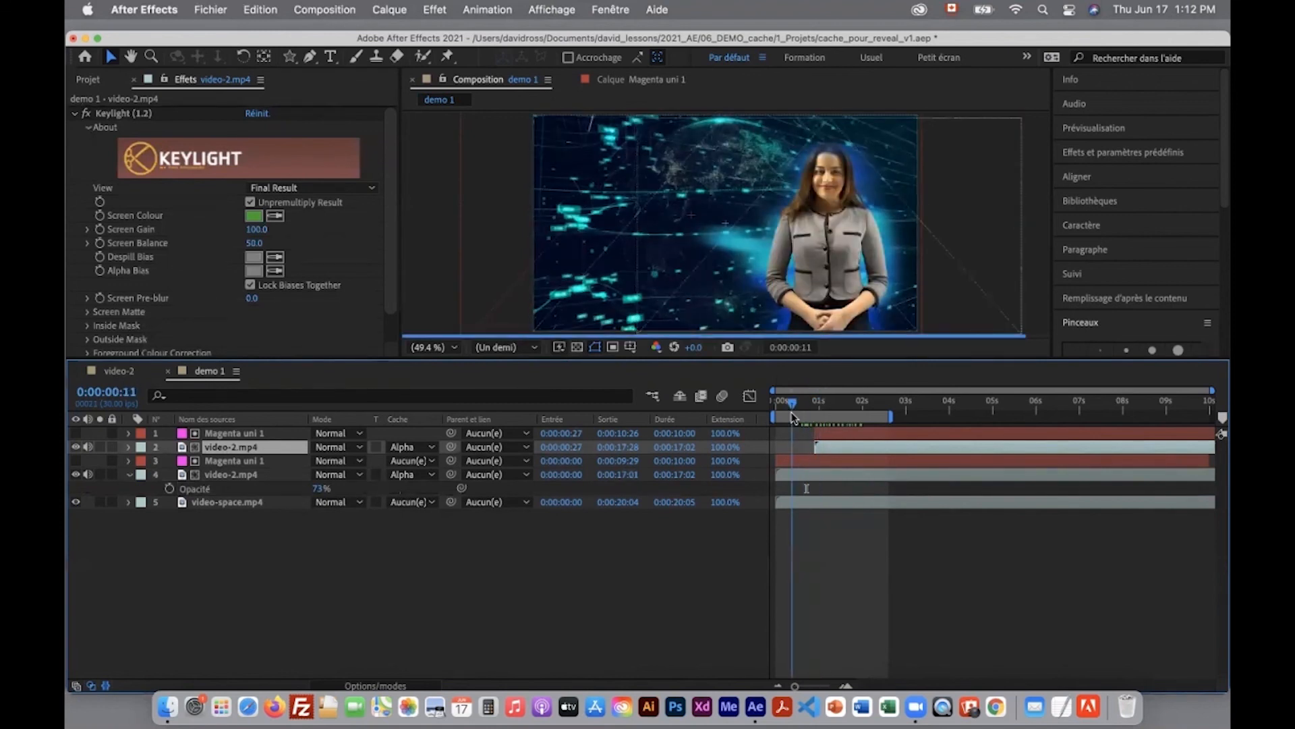
left_click(263, 434, "shift")
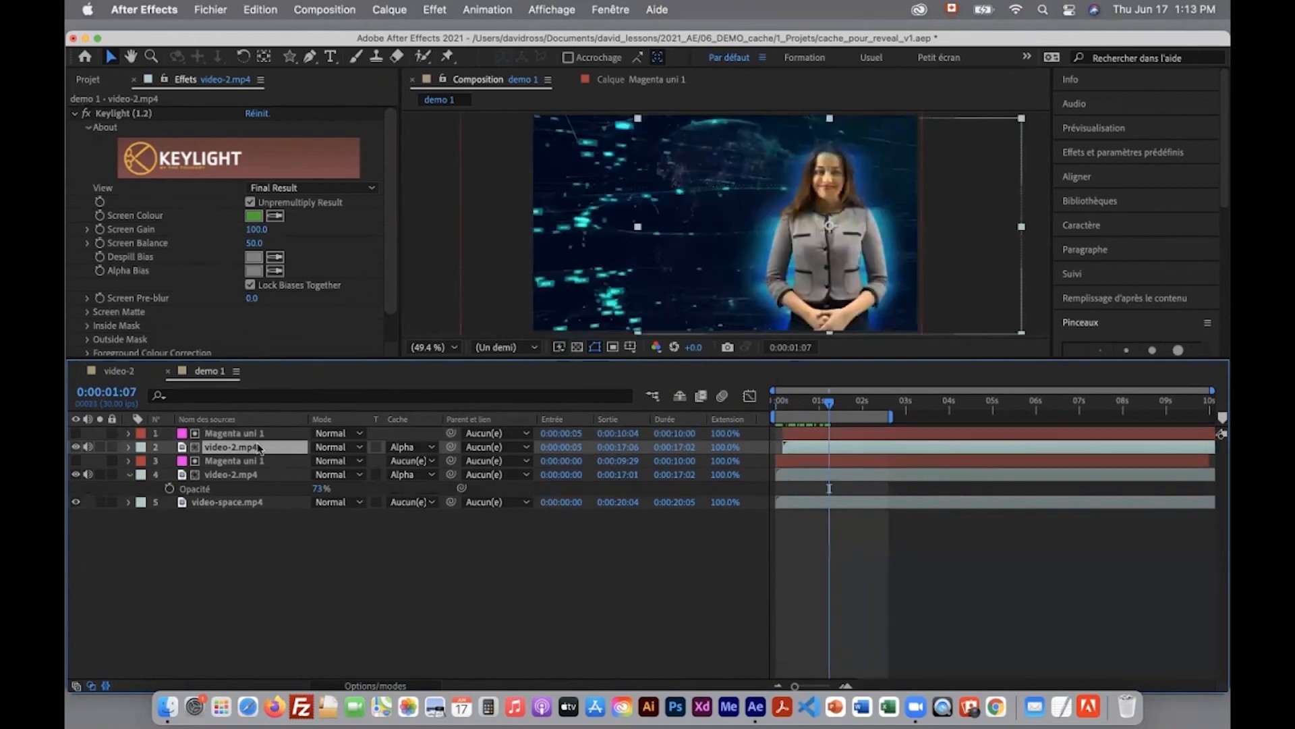
Step: Apply Colorama to the upper video-2.mp4 layer with the Océan profond palette and blend in 72% of the original
left_click(435, 10)
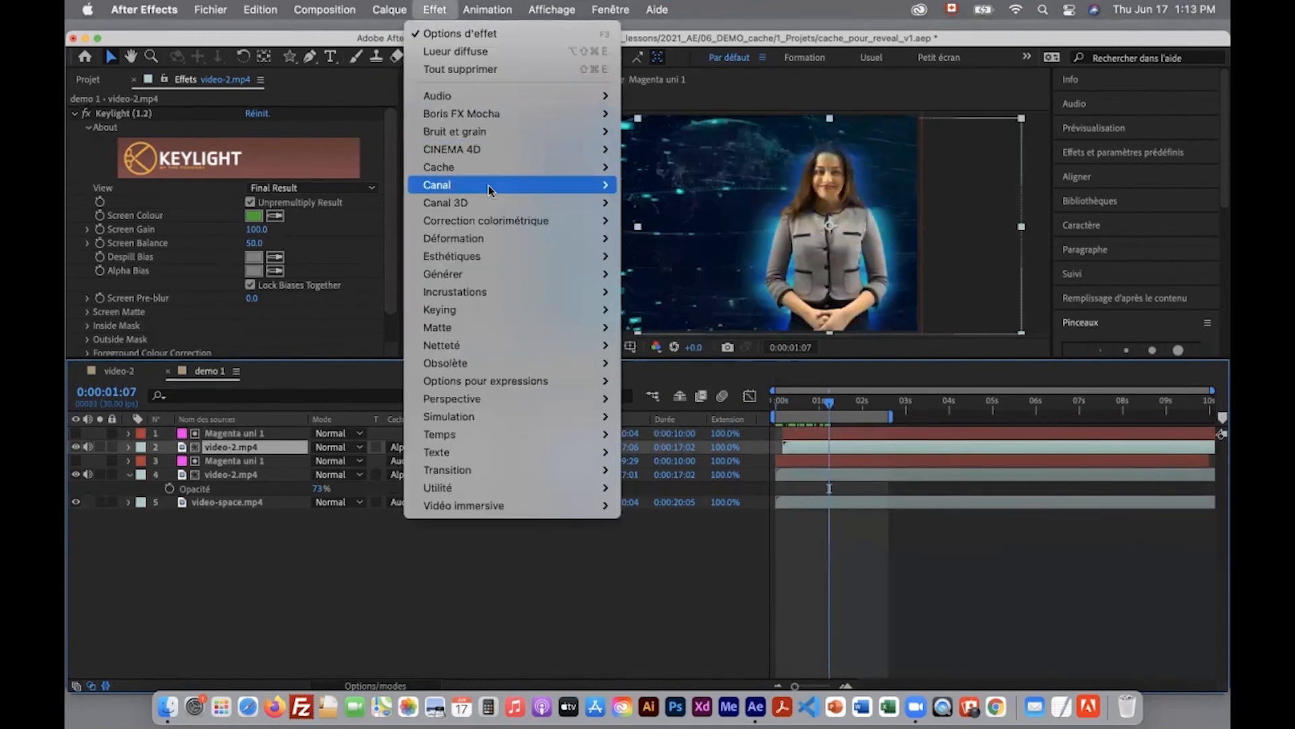
left_click(435, 10)
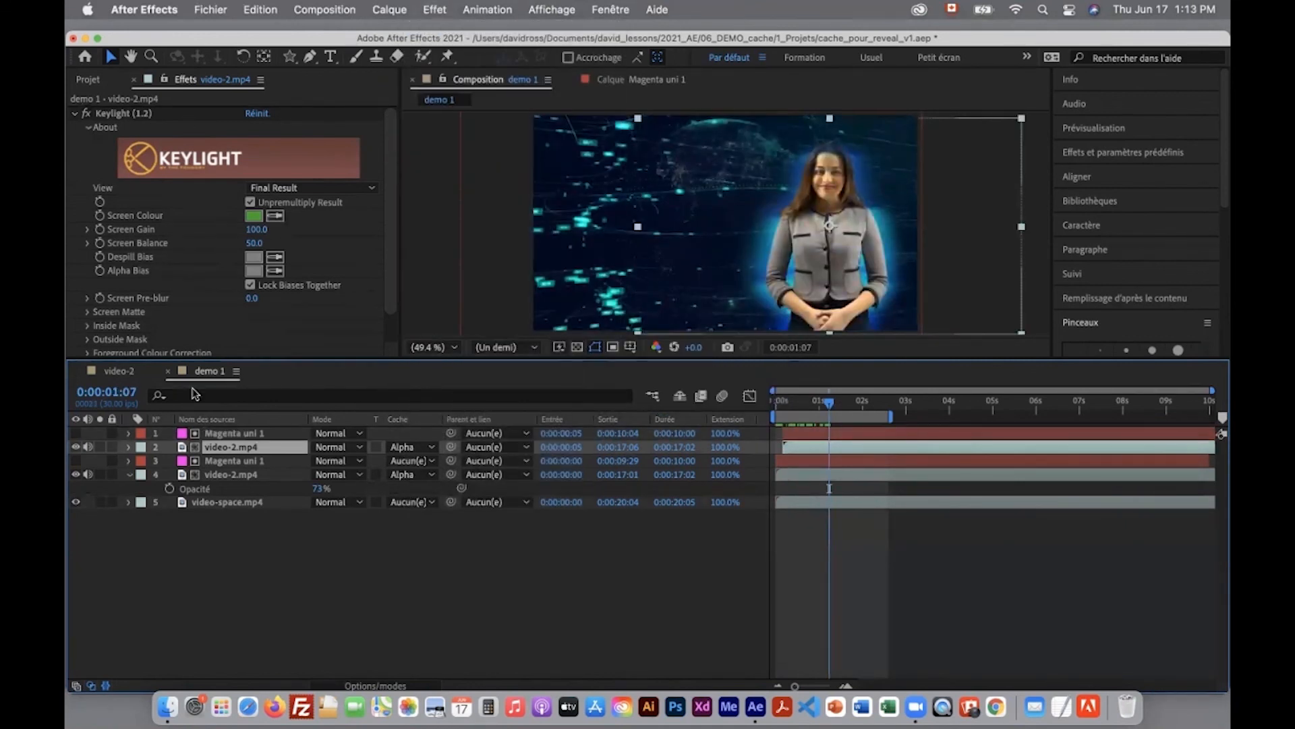
left_click(75, 113)
left_click(436, 9)
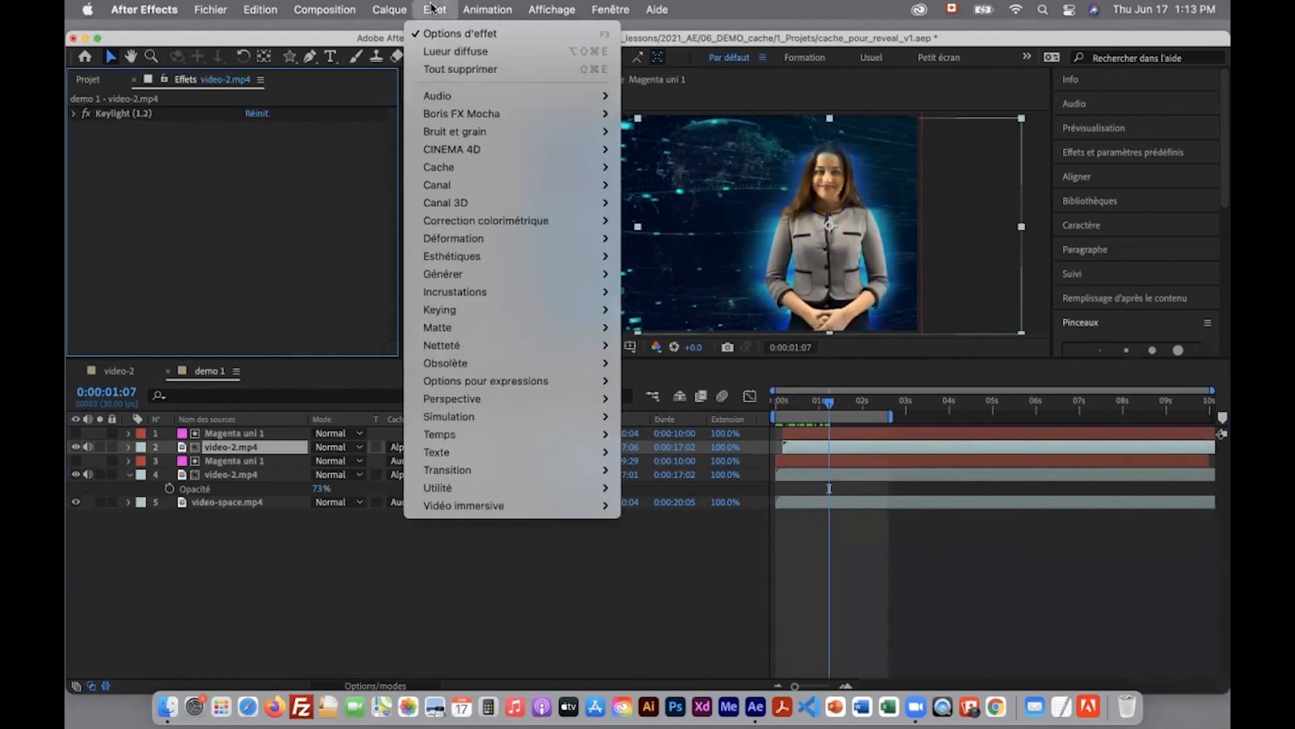
mouse_move(473, 204)
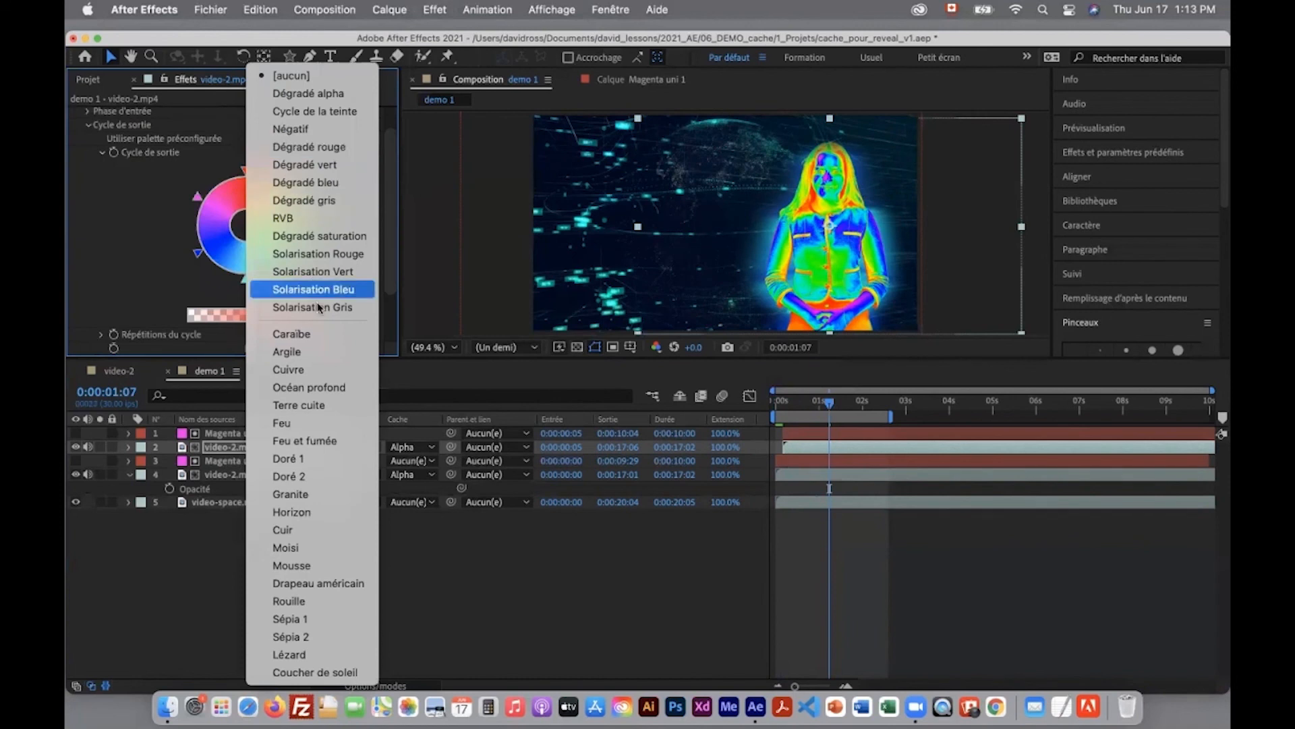
left_click(334, 387)
scroll(143, 236, "down", 3)
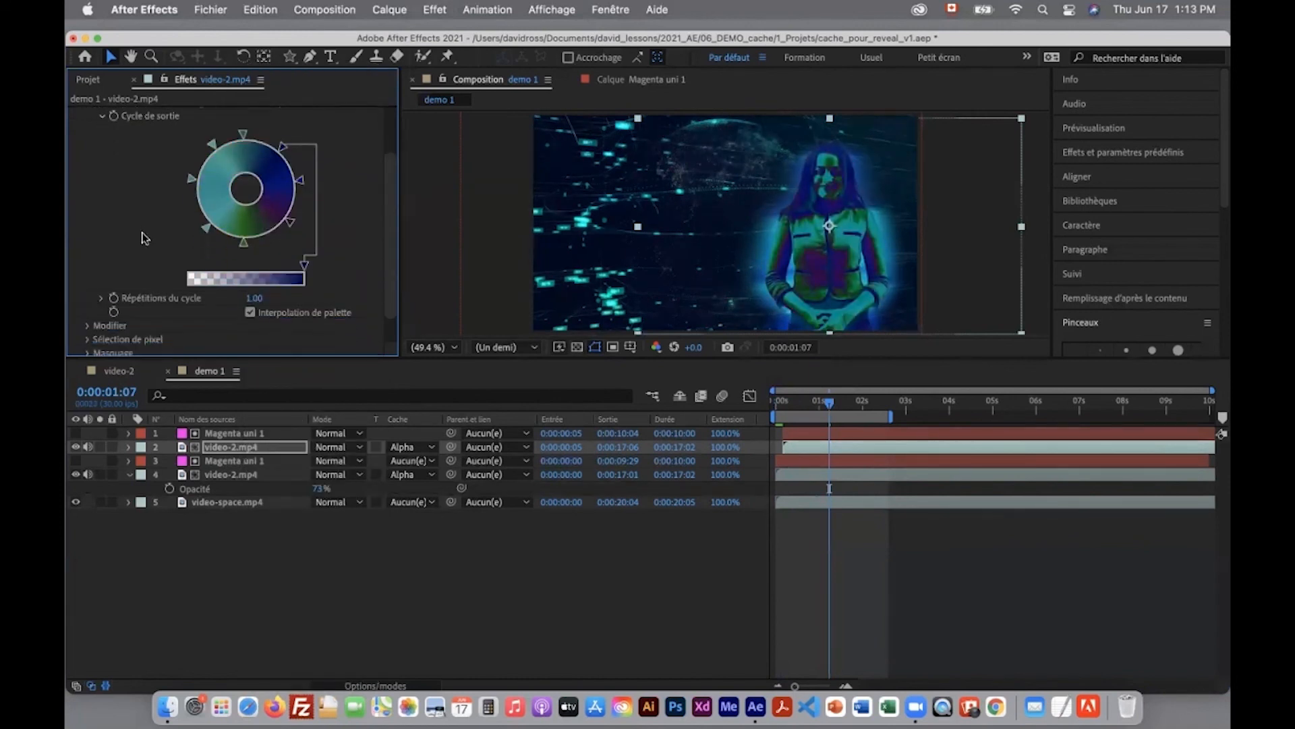
left_click_drag(262, 348, 301, 347)
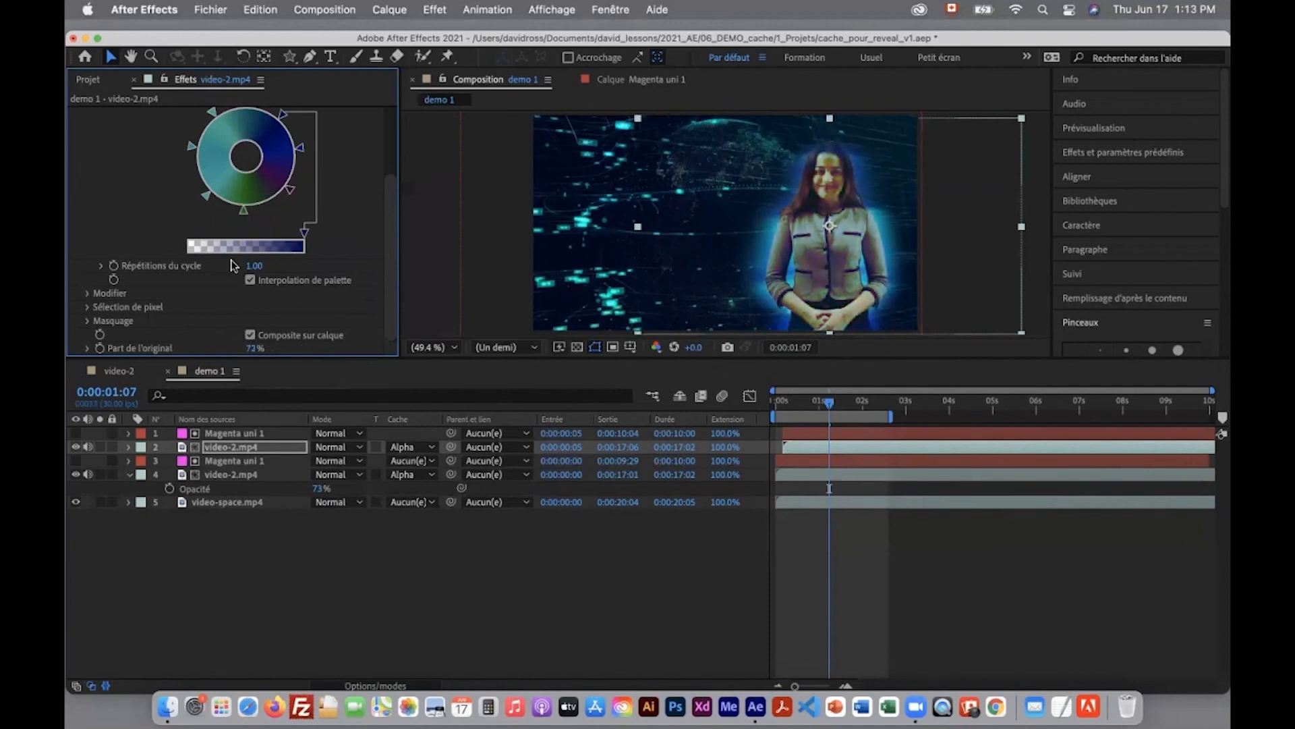
Step: Switch the upper layer's Colorama palette to Solarisation Bleu and enlarge the composition view to check the presenter
scroll(236, 266, "up", 3)
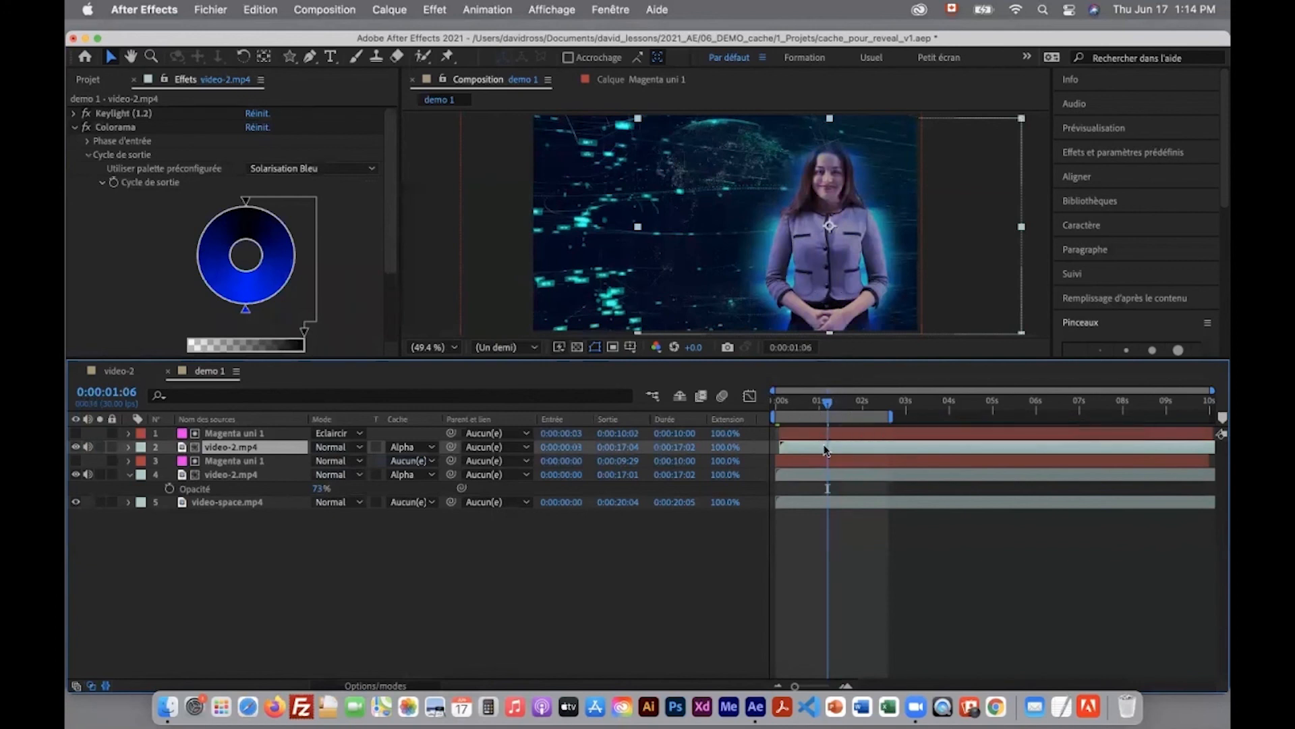
mouse_move(824, 404)
left_mouse_down()
mouse_move(800, 405)
mouse_move(833, 404)
left_mouse_up()
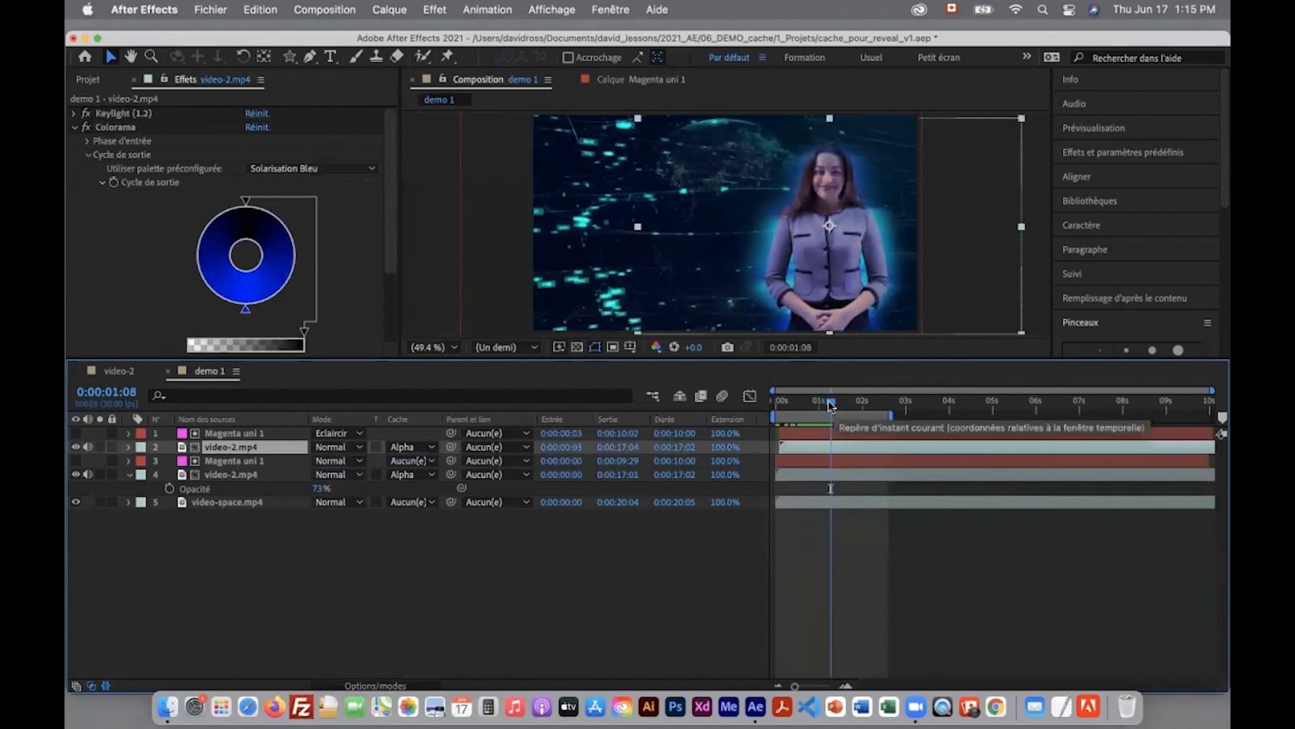
left_click_drag(840, 360, 850, 492)
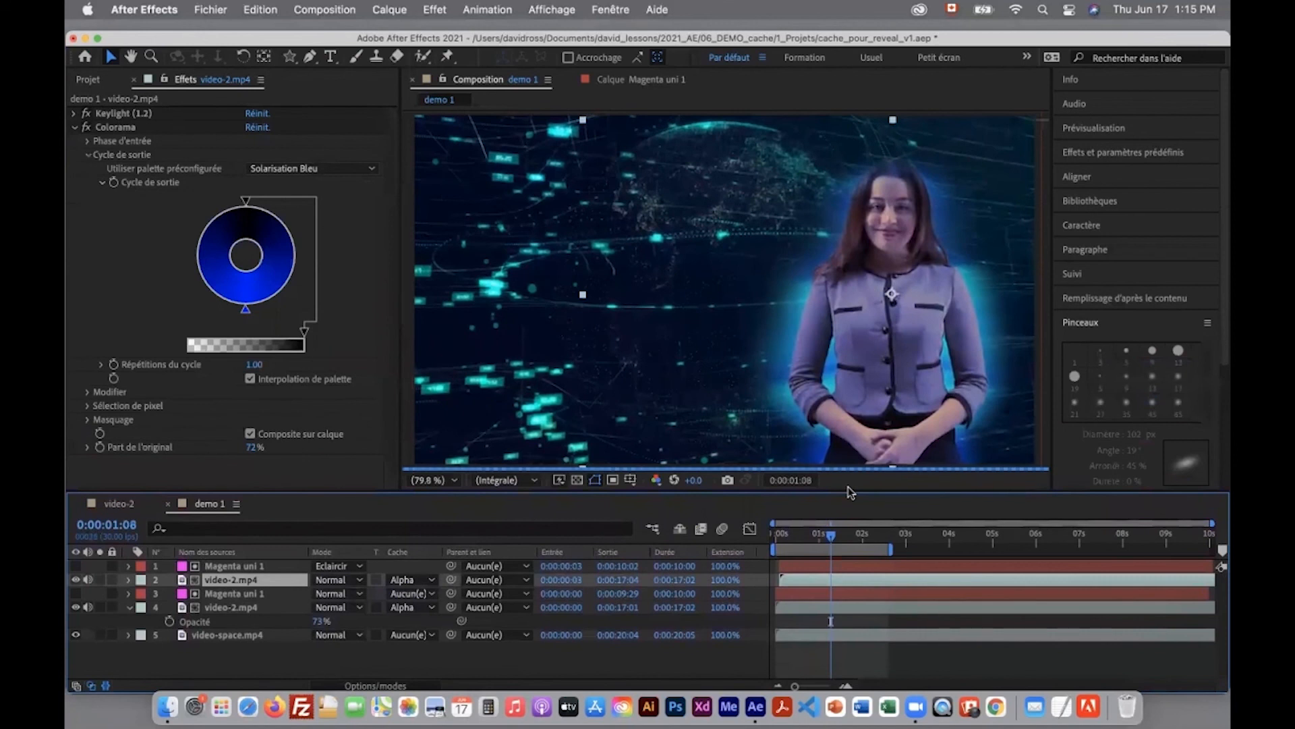